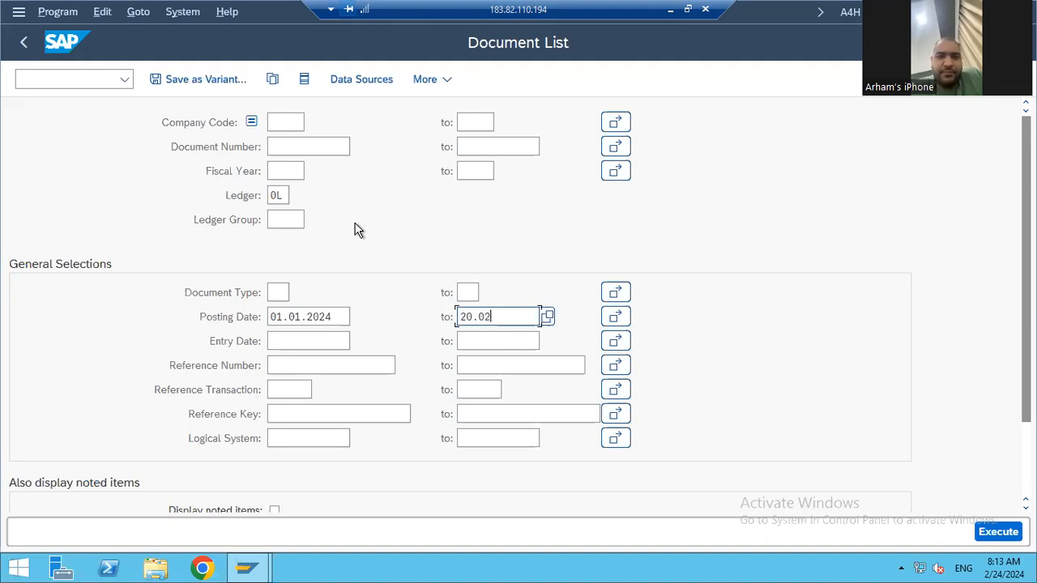
# Complete the upper posting date as 20.02.2024 and enter 0001 as the lower company code of the document list selection.
pyautogui.write('2024')
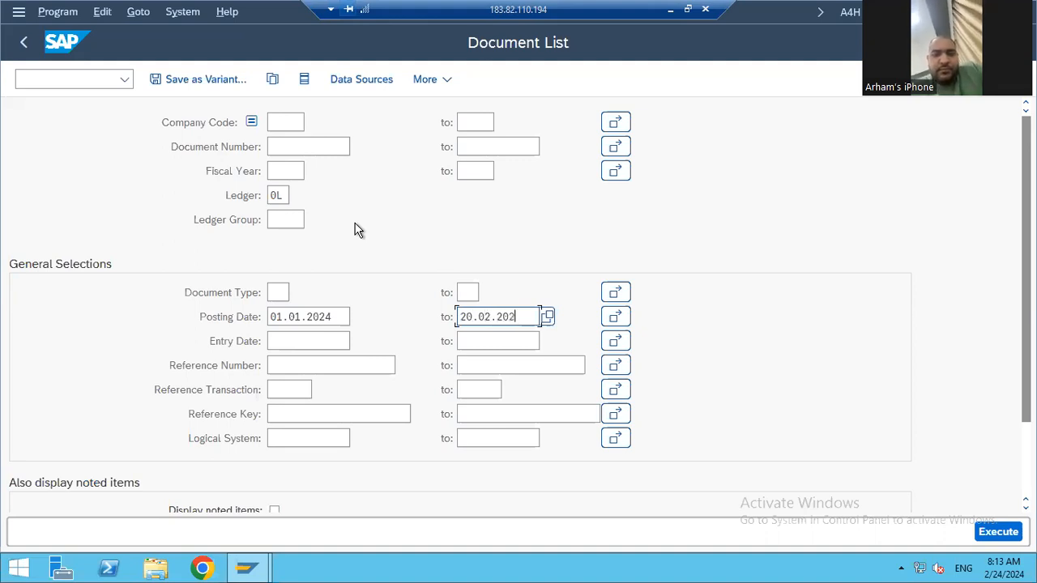
pyautogui.click(995, 533)
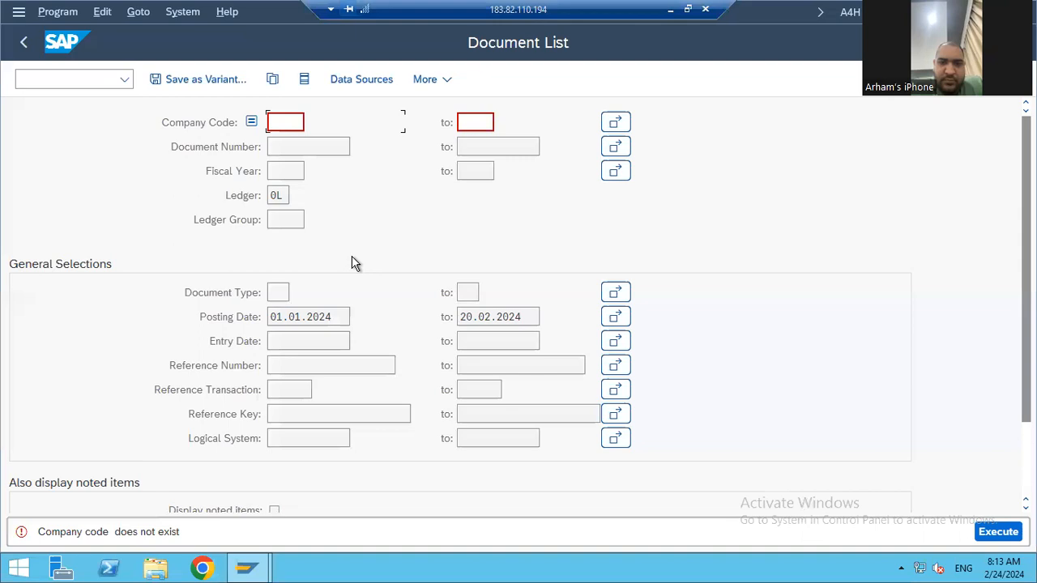
pyautogui.write('0001')
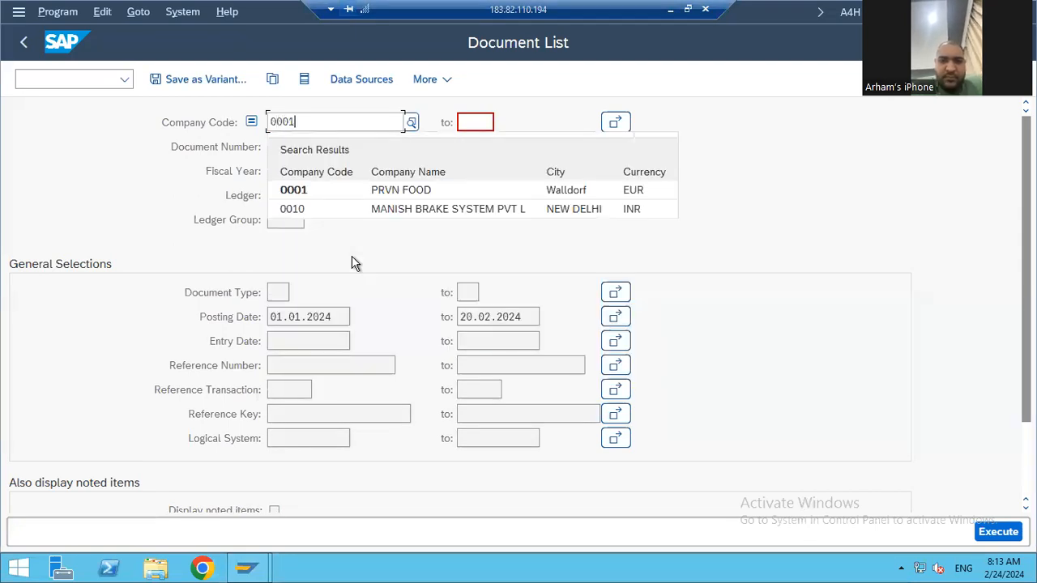
pyautogui.click(364, 195)
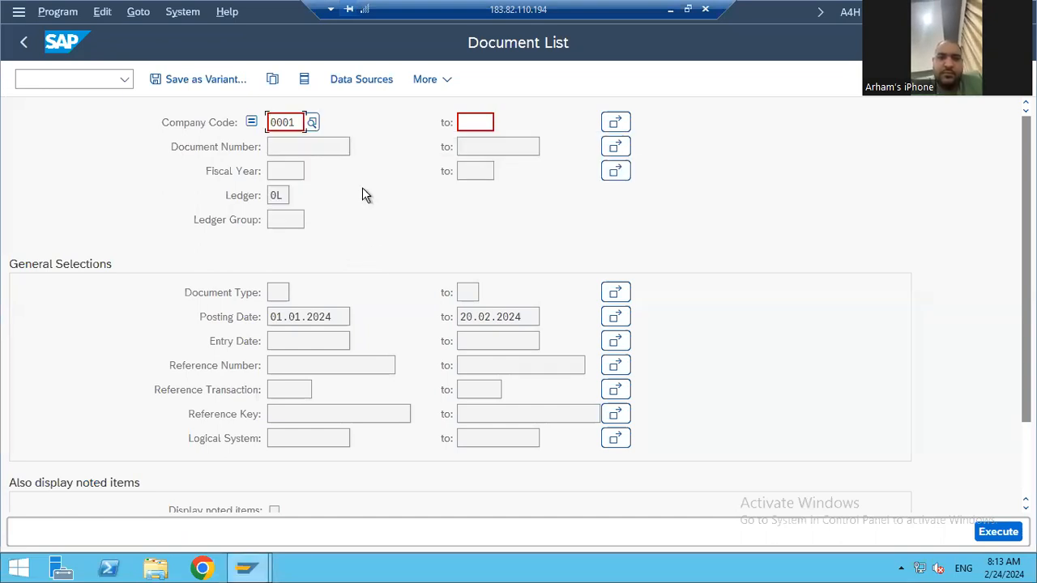
# Choose AS76 (TATA Company) as the upper company code from the value list and run the document list.
pyautogui.click(502, 122)
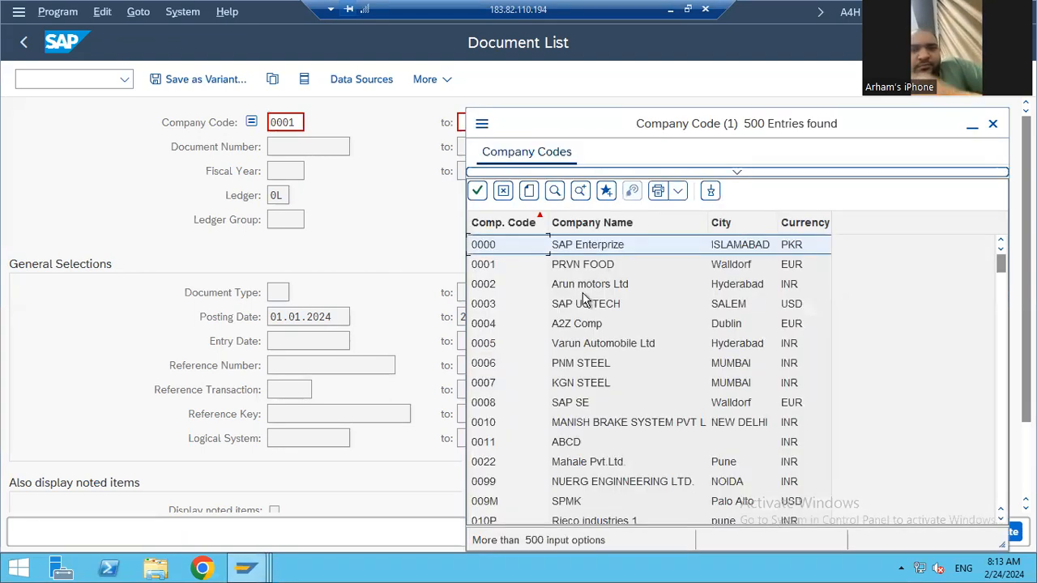
pyautogui.scroll(-3, 826, 397)
pyautogui.moveTo(994, 535); pyautogui.dragTo(991, 513)
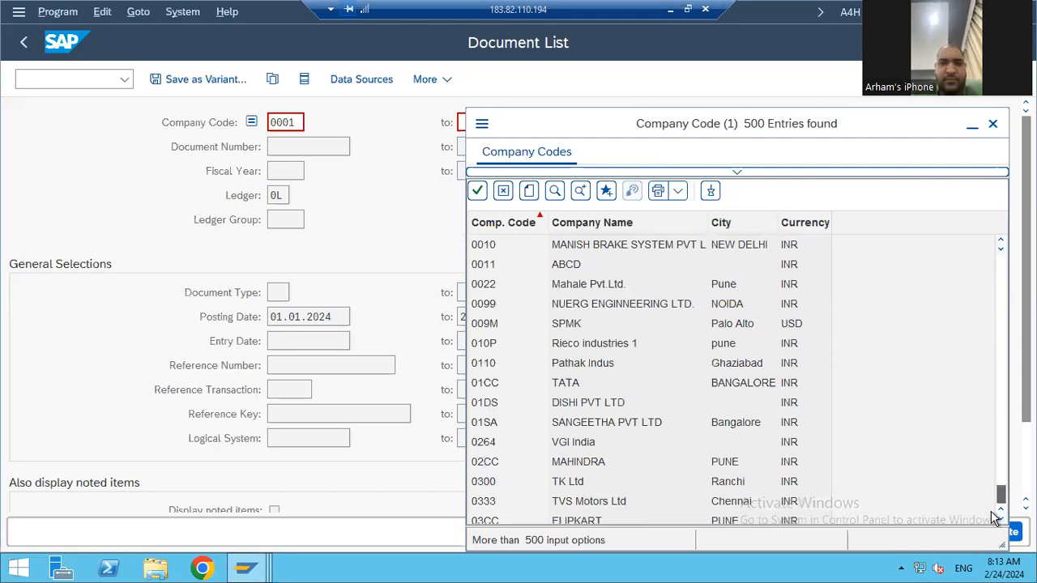
pyautogui.click(501, 505)
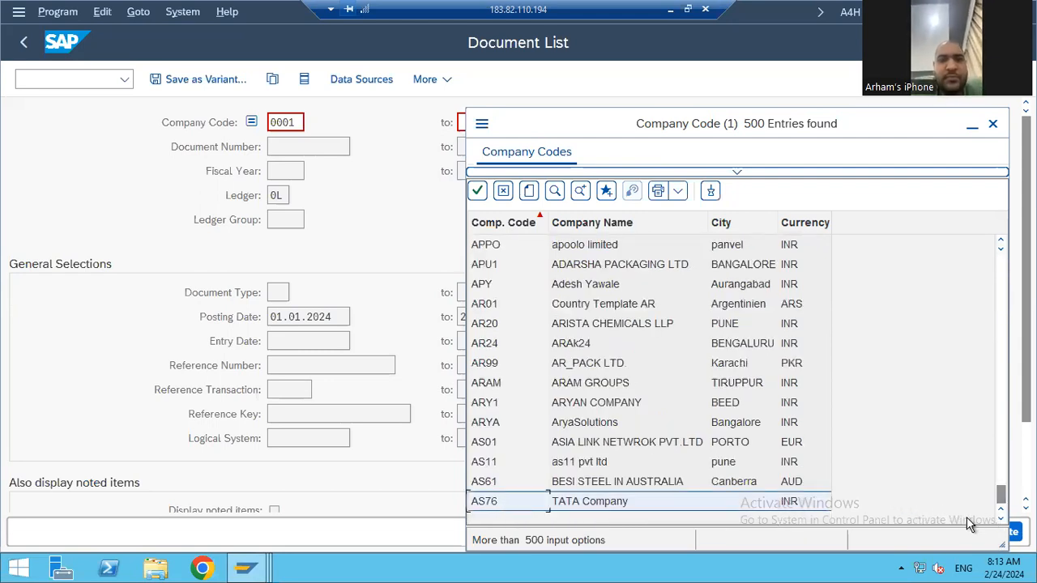
pyautogui.doubleClick(639, 500)
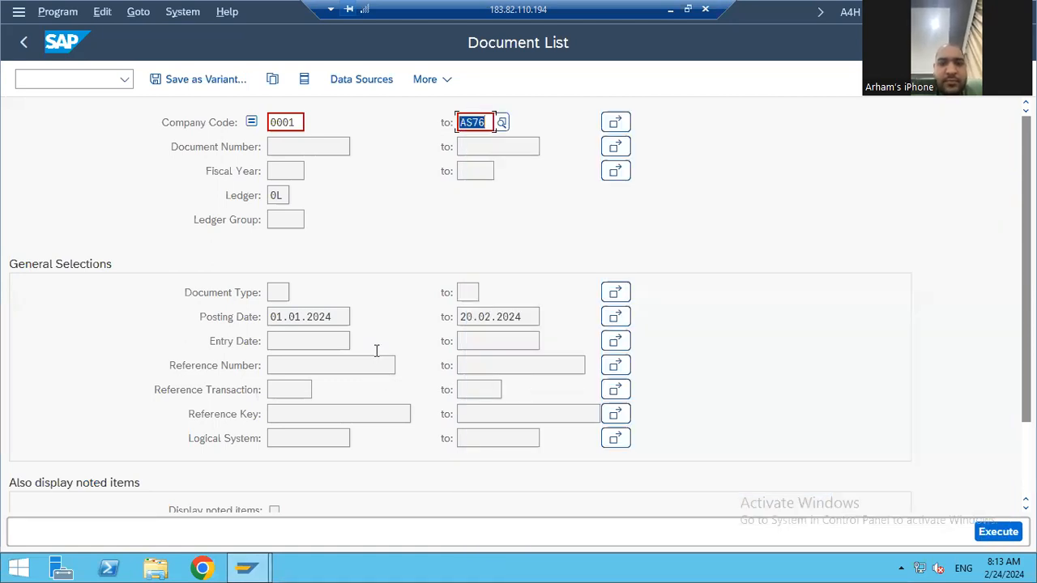
pyautogui.click(992, 532)
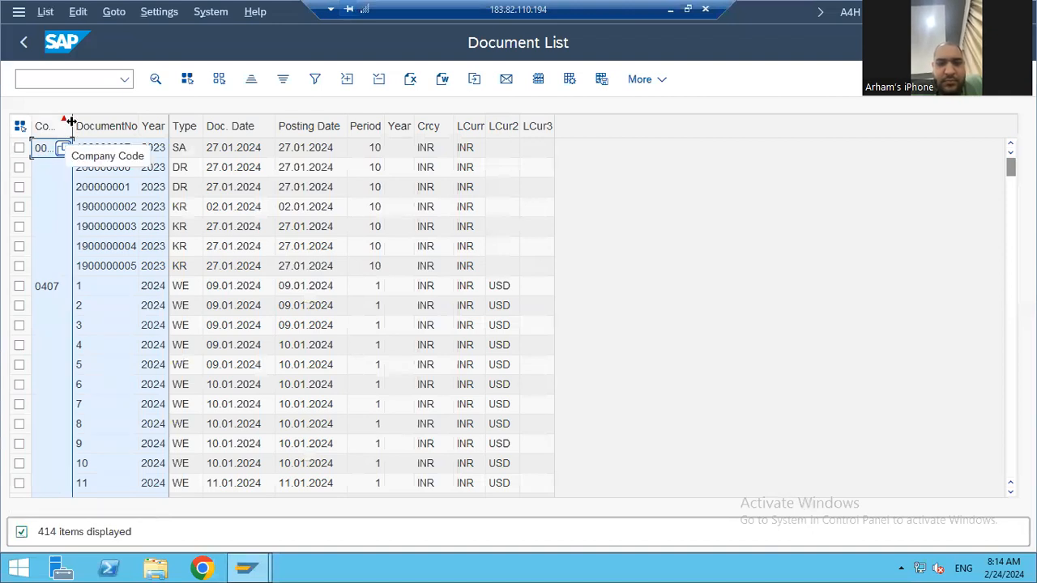
# Widen the company code column and examine the document and posting dates listed for company code 0407.
pyautogui.moveTo(73, 127); pyautogui.dragTo(252, 126)
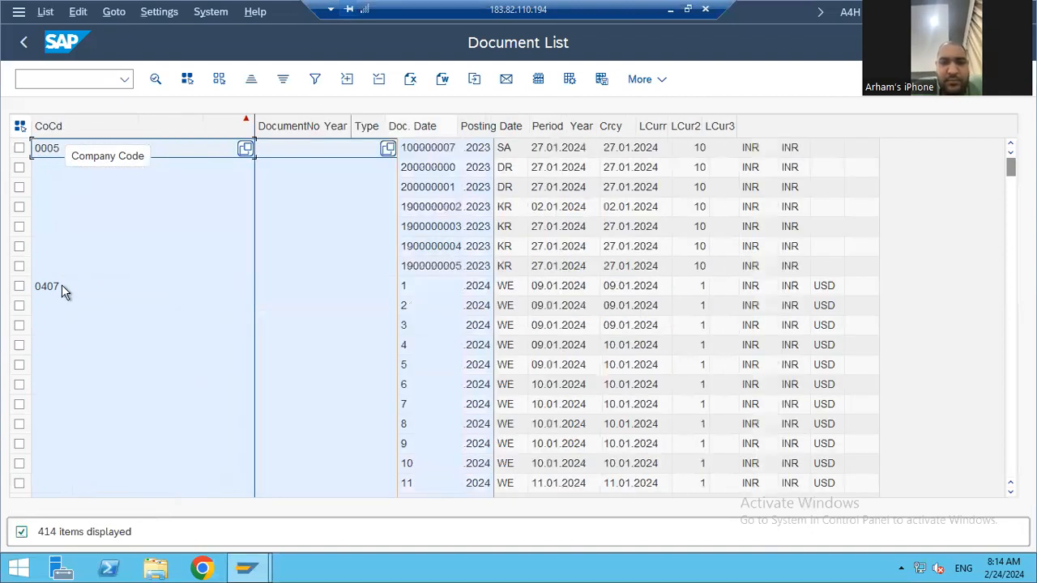
pyautogui.click(62, 286)
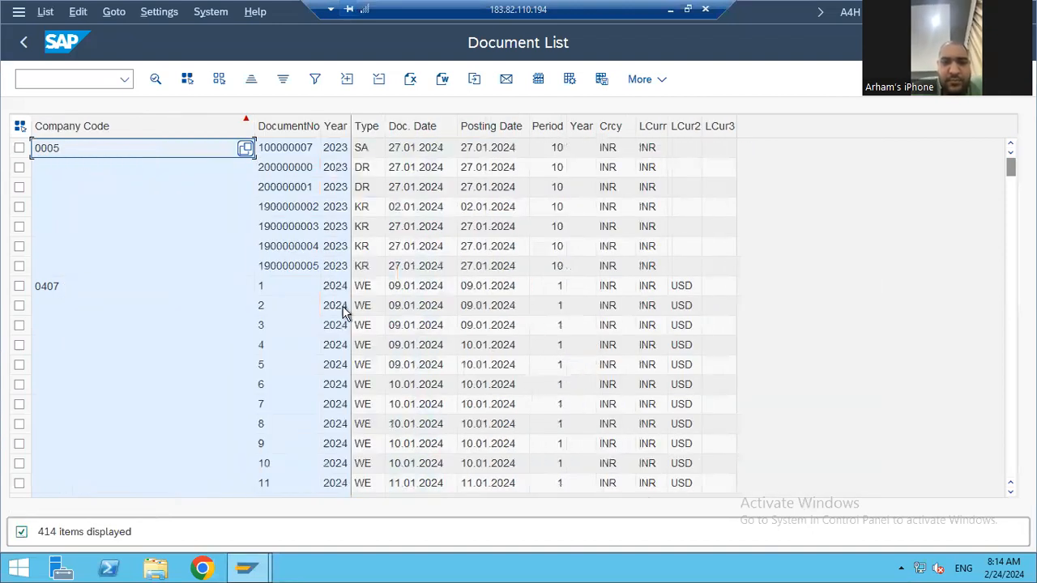
pyautogui.click(433, 292)
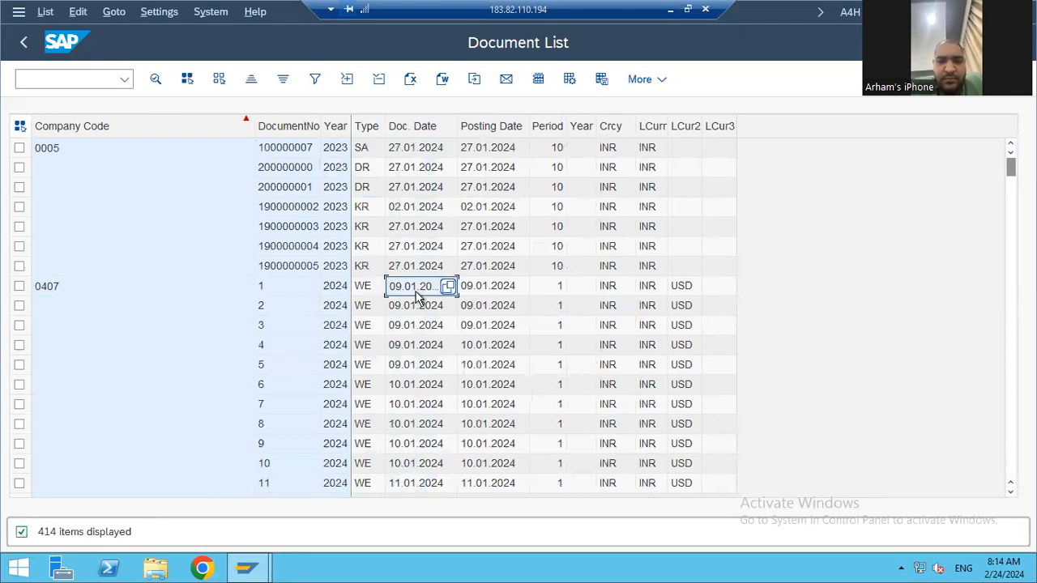
pyautogui.click(496, 292)
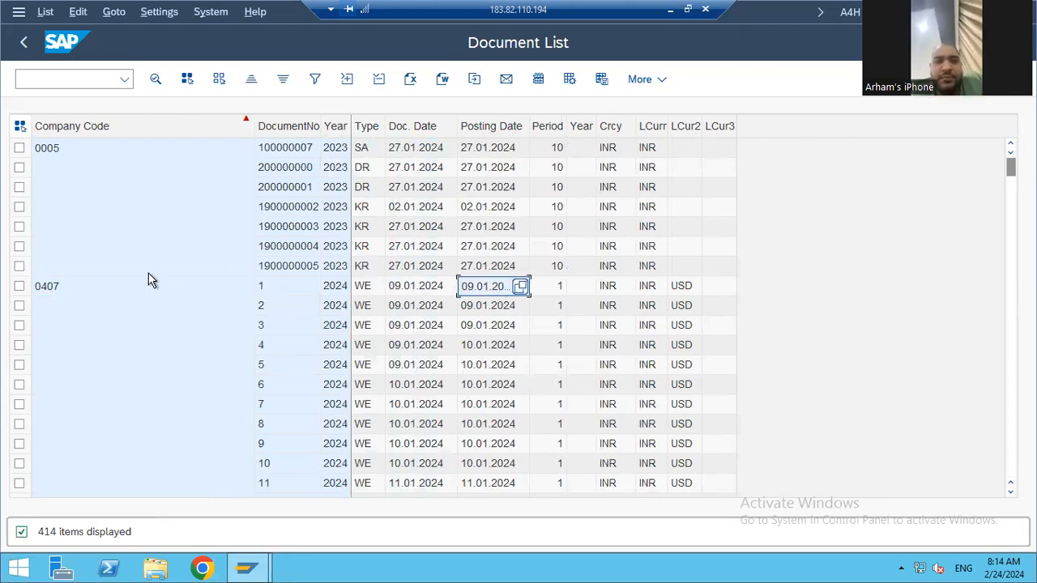
pyautogui.click(51, 290)
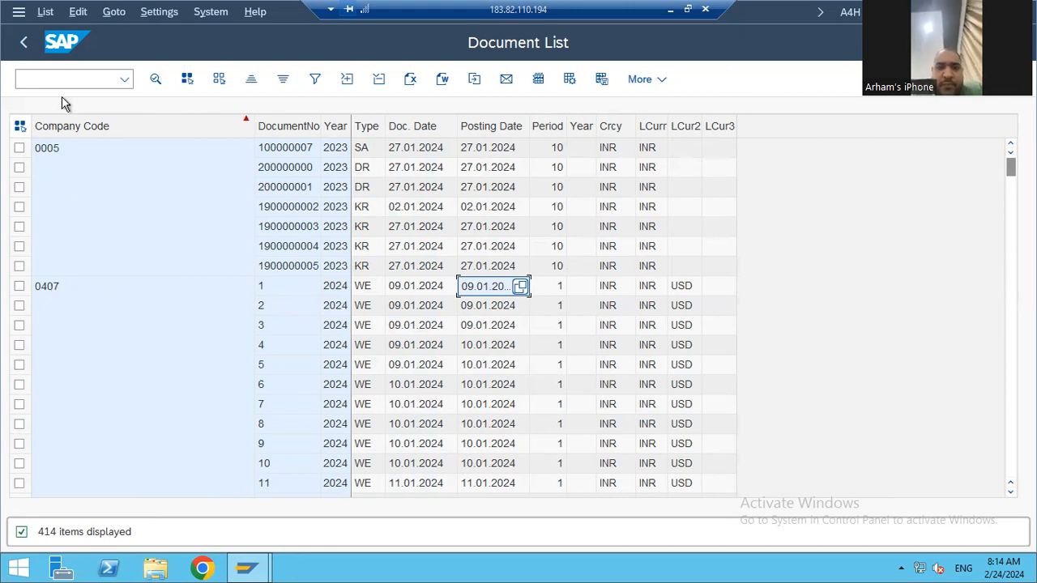
# Leave the document list with /n and switch the Easy Access screen from the user menu to the standard SAP Menu.
pyautogui.click(67, 77)
pyautogui.write('/n')
pyautogui.press('Return')
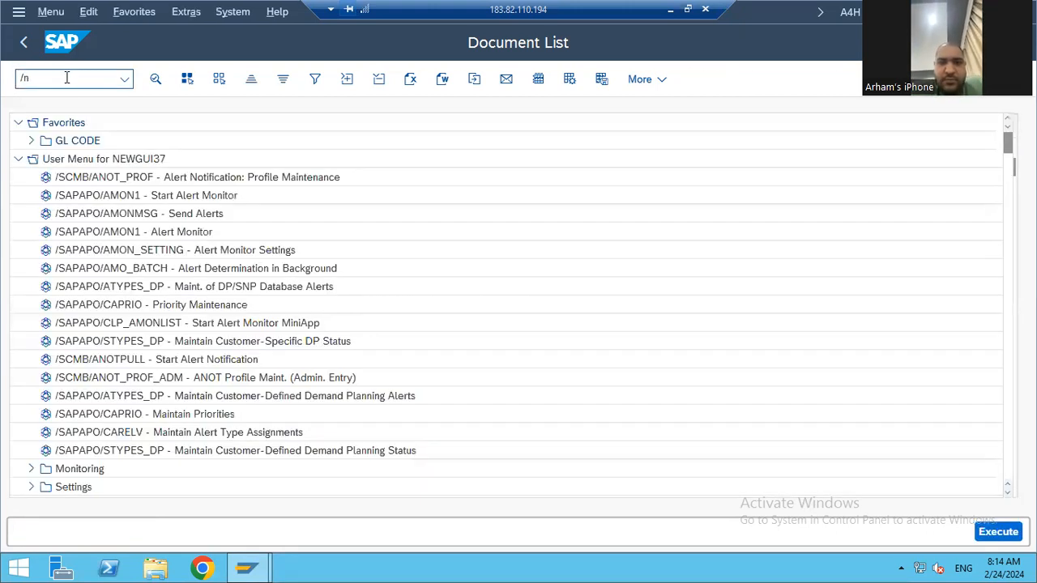
pyautogui.click(18, 160)
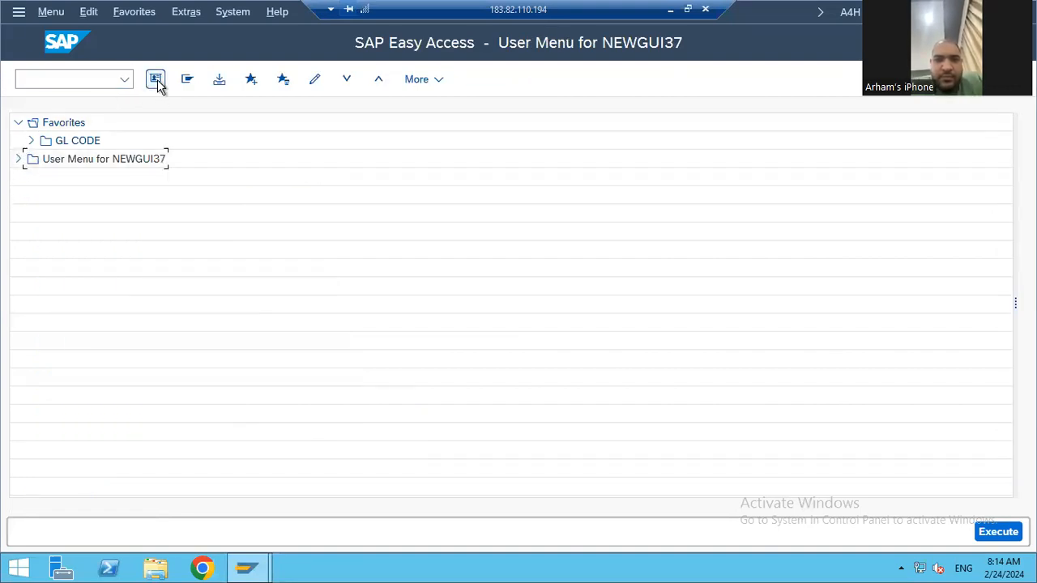
pyautogui.click(187, 79)
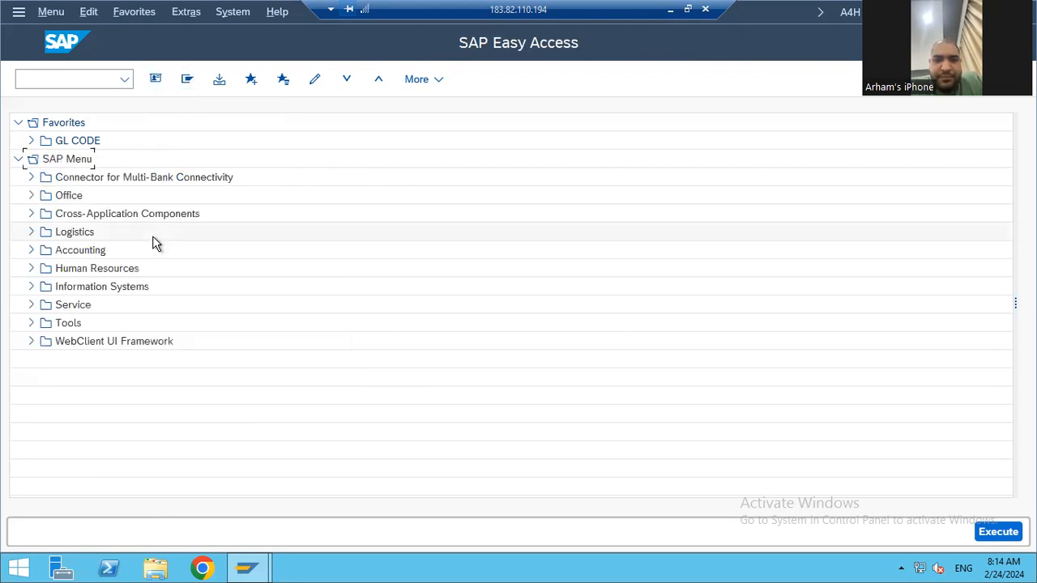
# Open FB50 - Enter G/L Account Document under General Ledger document entry in Financial Accounting, for company code 0407.
pyautogui.click(31, 250)
pyautogui.click(44, 270)
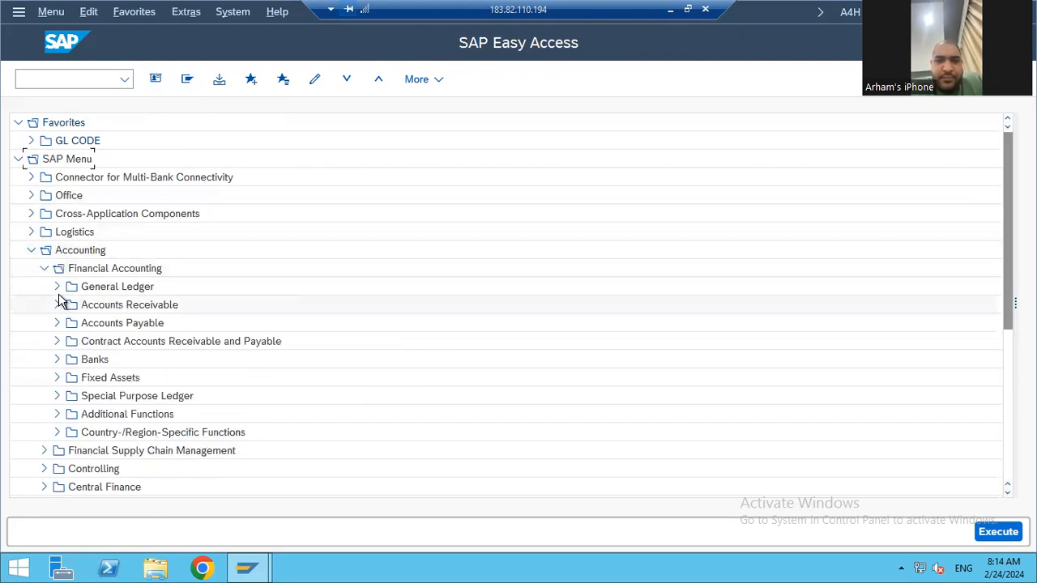
pyautogui.click(58, 289)
pyautogui.click(70, 305)
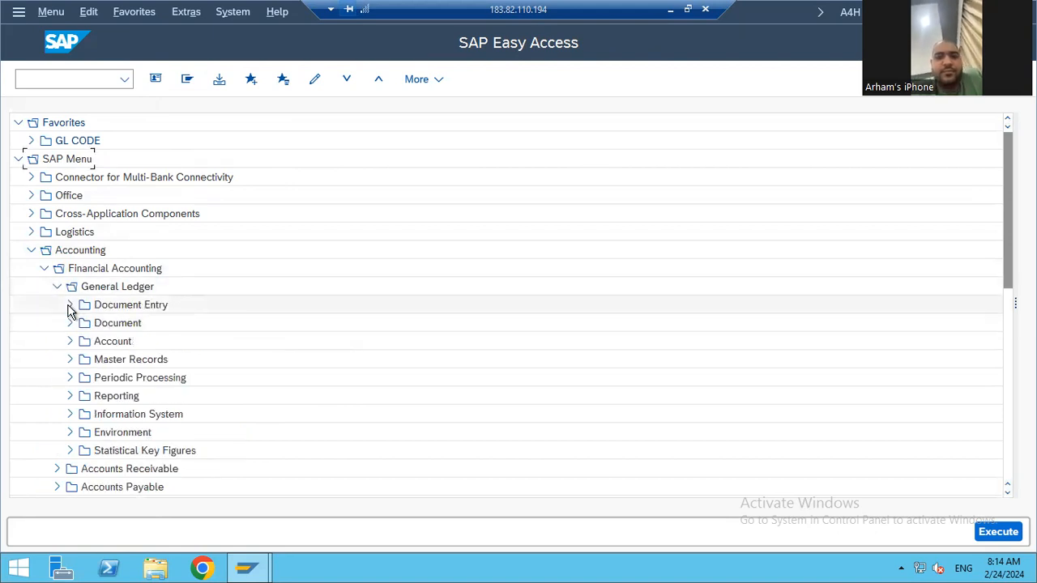
pyautogui.click(135, 255)
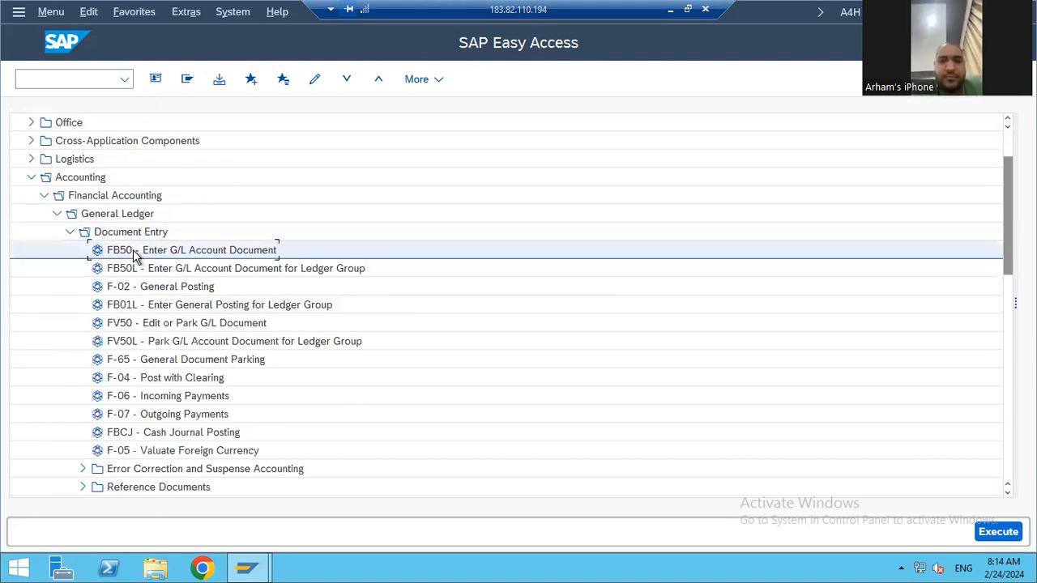
pyautogui.press('Return')
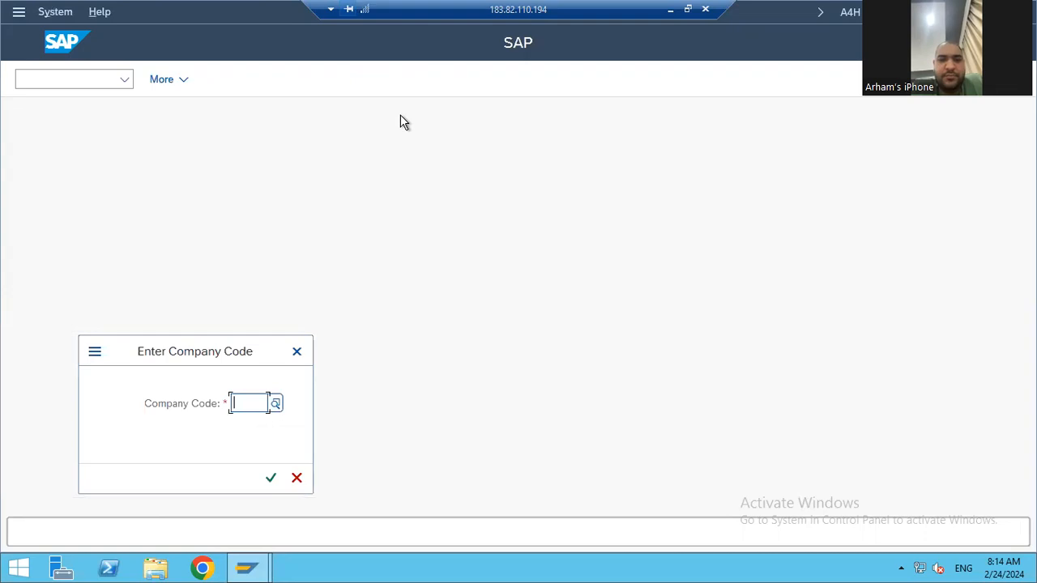
pyautogui.write('0407')
pyautogui.press('Return')
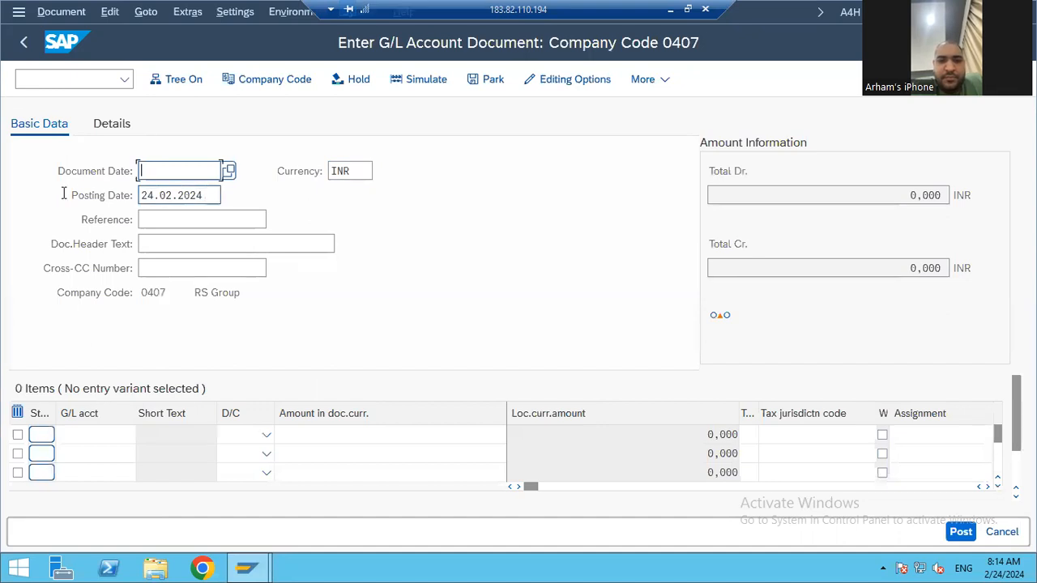
# Copy the posting date 24.02.2024 into the document date and enter 4000 as the document header text.
pyautogui.press('Tab')
pyautogui.hotkey('ctrl', 'c')
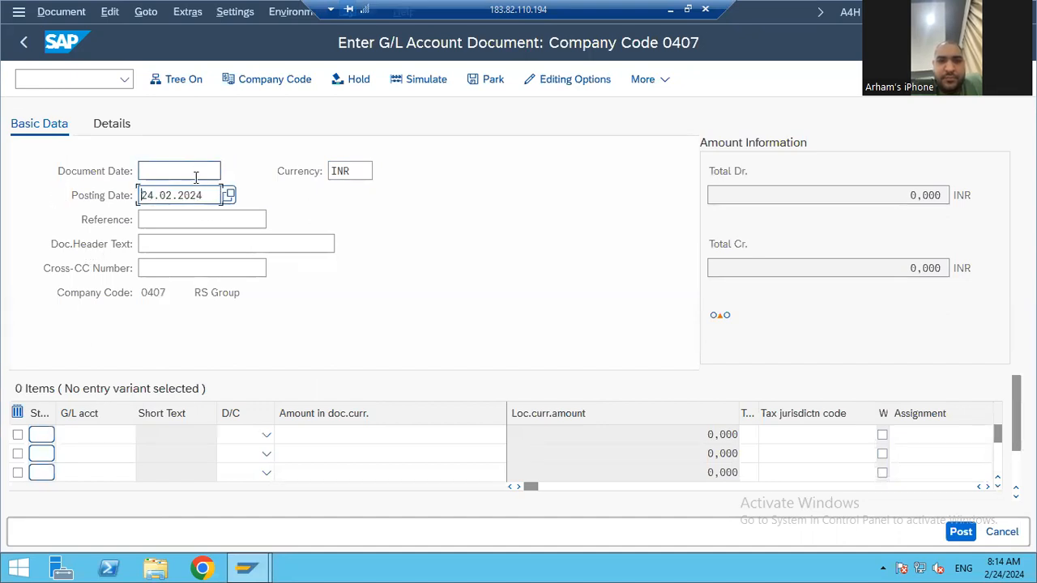
pyautogui.hotkey('shift', 'Tab')
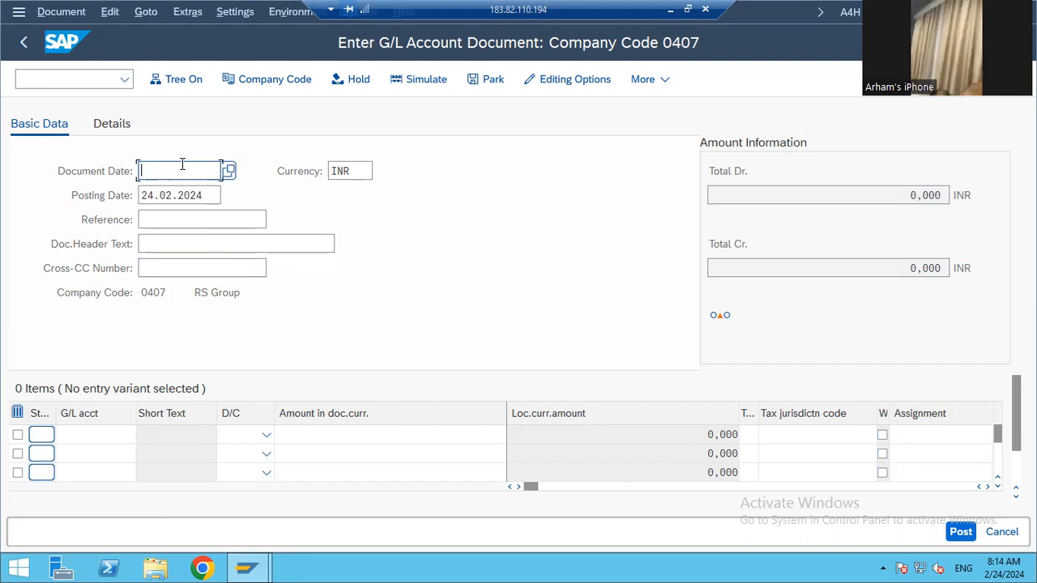
pyautogui.hotkey('ctrl', 'v')
pyautogui.click(194, 246)
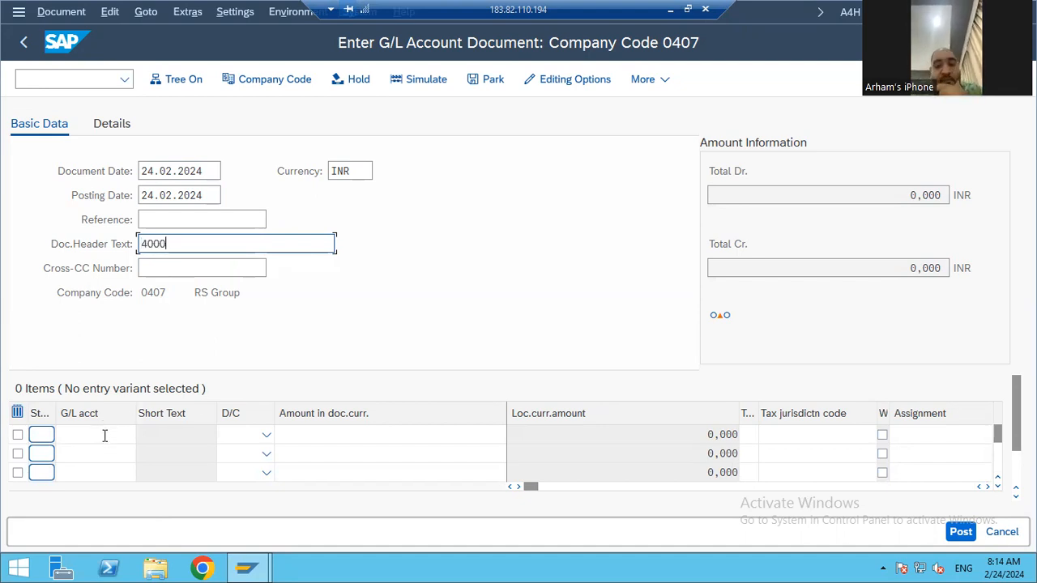
# Open transaction FS00 in a separate session to reach central G/L account maintenance.
pyautogui.click(63, 85)
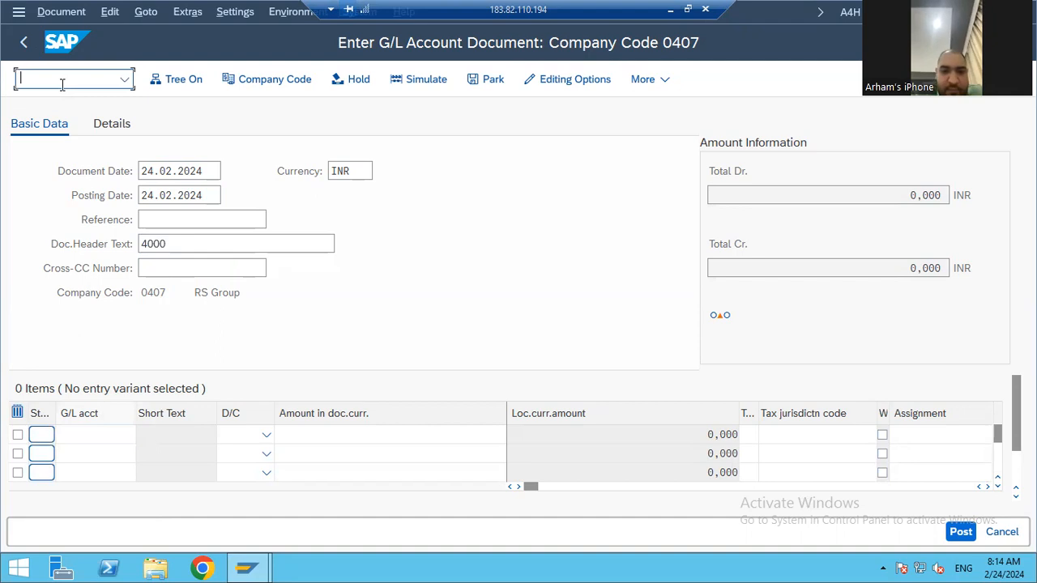
pyautogui.write('/ofs00')
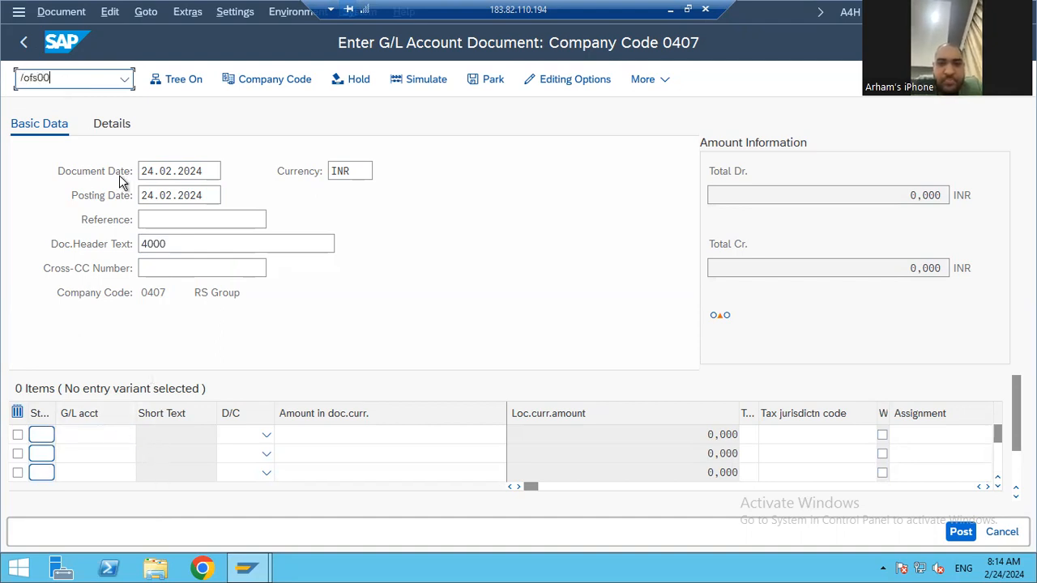
pyautogui.press('Return')
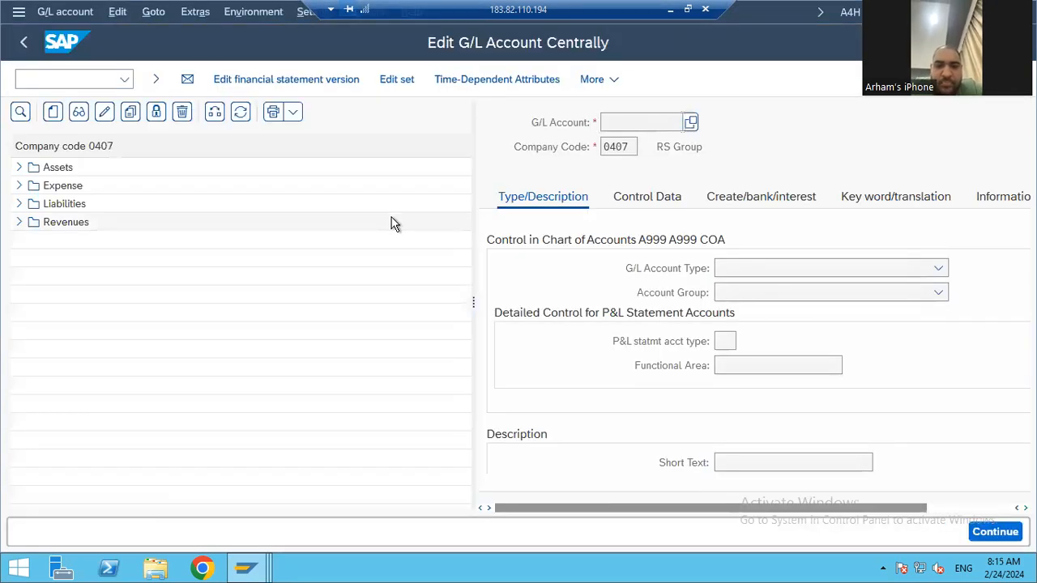
# Compare the company code in the G/L document entry session with the one in the central account maintenance session.
pyautogui.hotkey('alt', 'Tab')
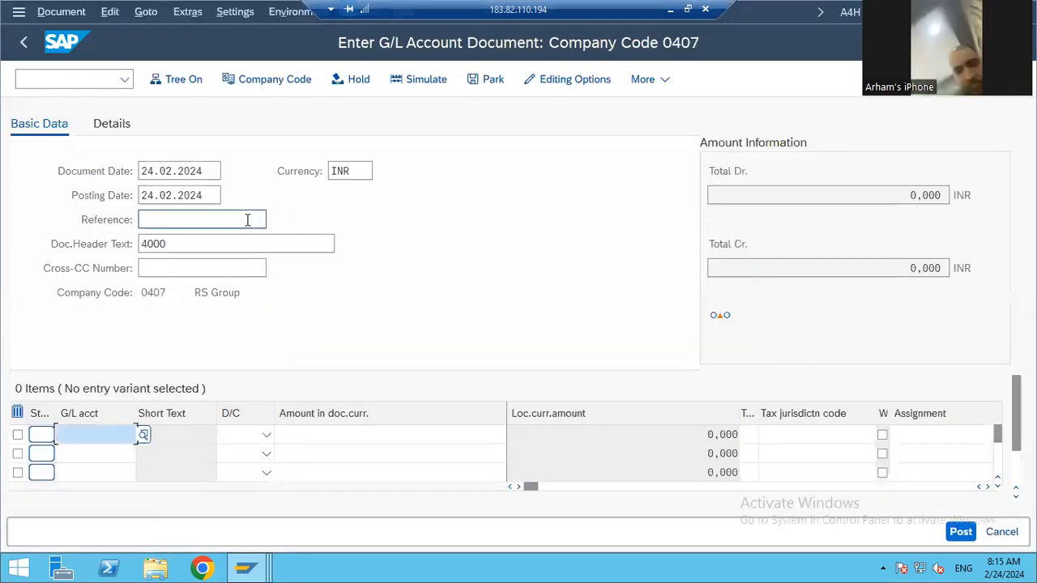
pyautogui.doubleClick(161, 293)
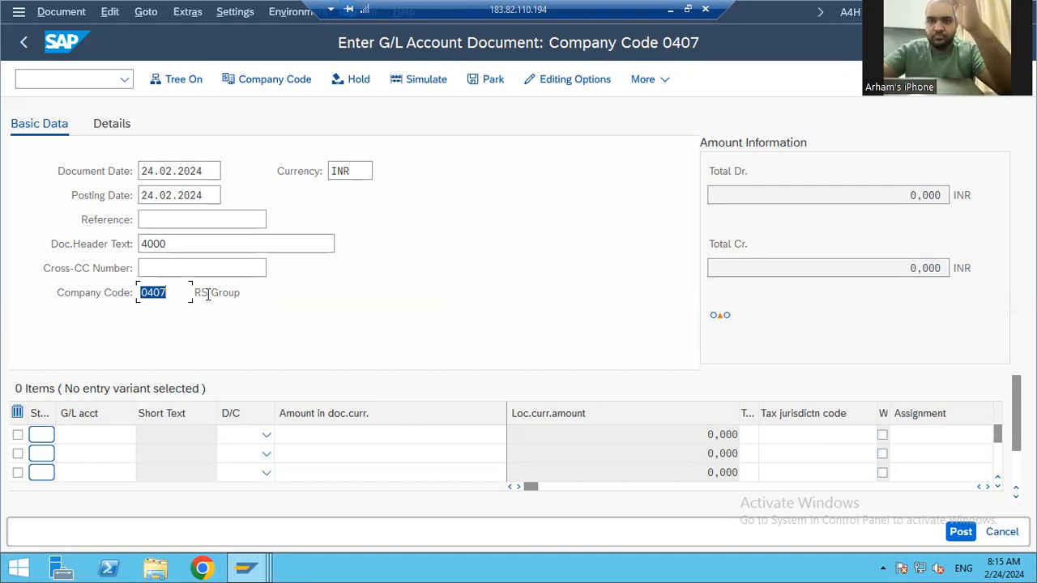
pyautogui.hotkey('alt', 'Tab')
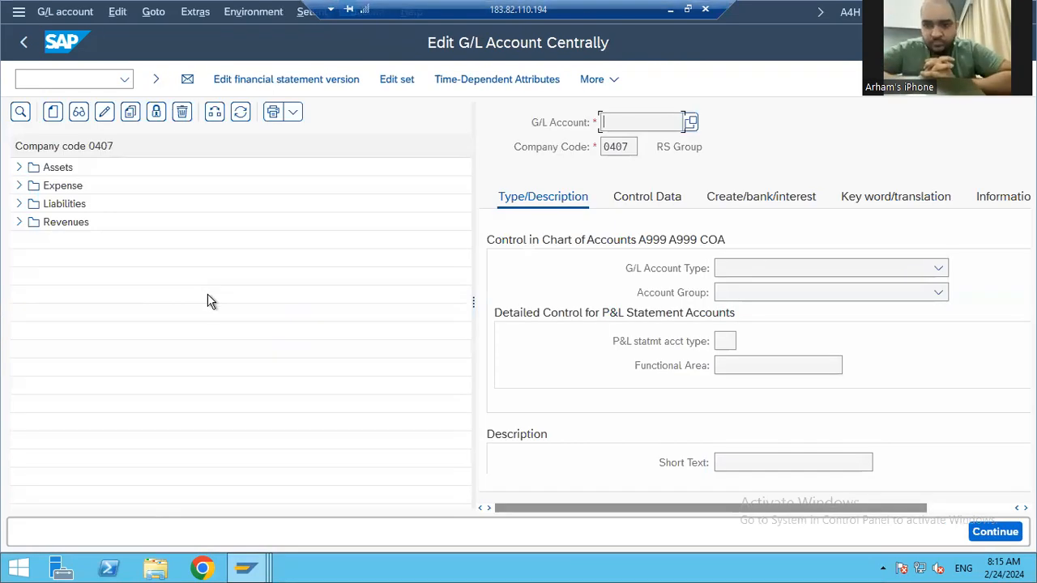
pyautogui.click(624, 146)
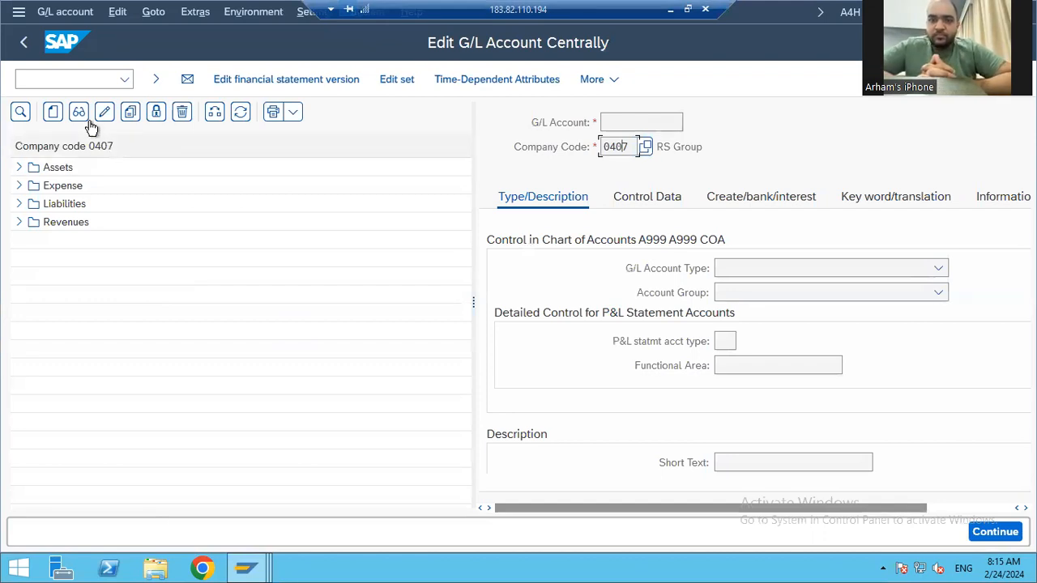
# Display the Wages account 400001 from the Expense accounts and select its G/L account number.
pyautogui.click(19, 185)
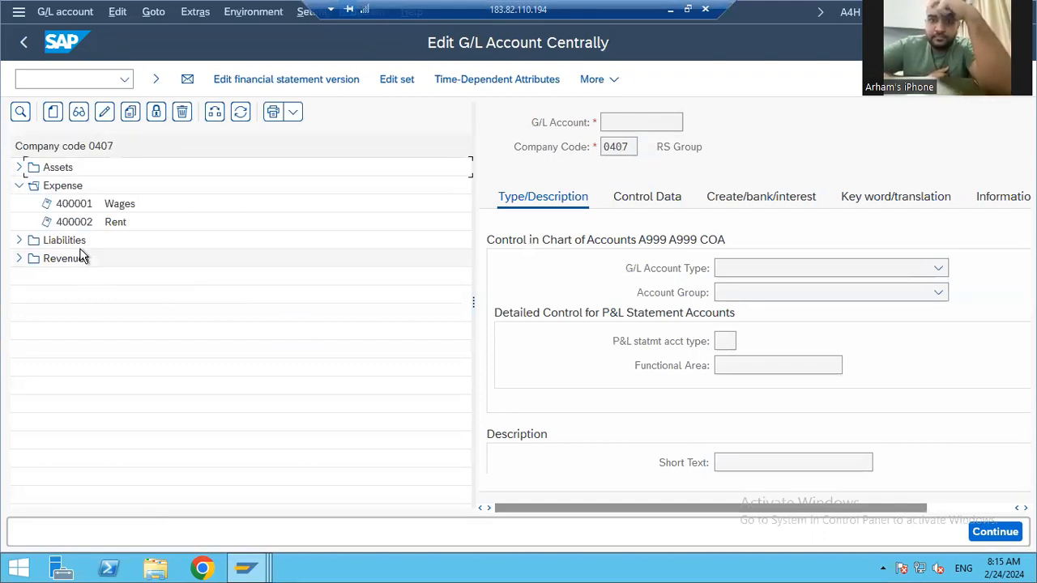
pyautogui.doubleClick(74, 204)
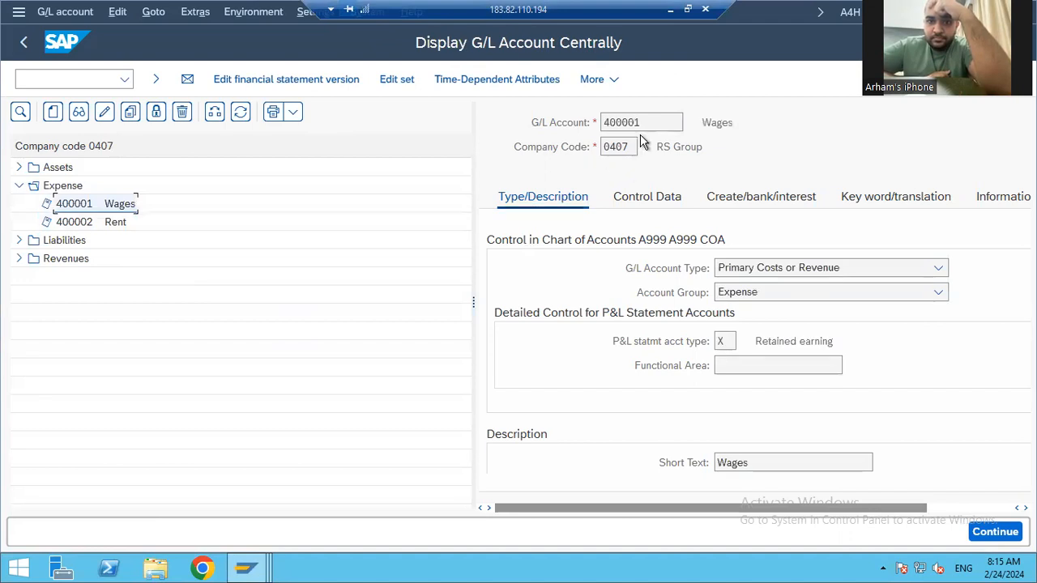
pyautogui.click(546, 204)
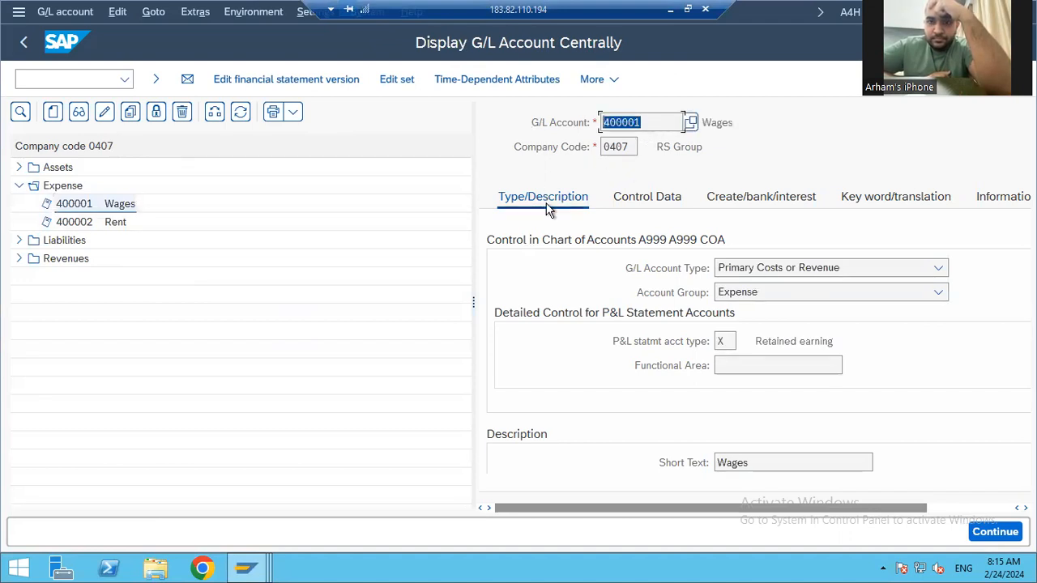
# Review the type and description settings of the Wages account, including the account group options and the description texts.
pyautogui.click(745, 295)
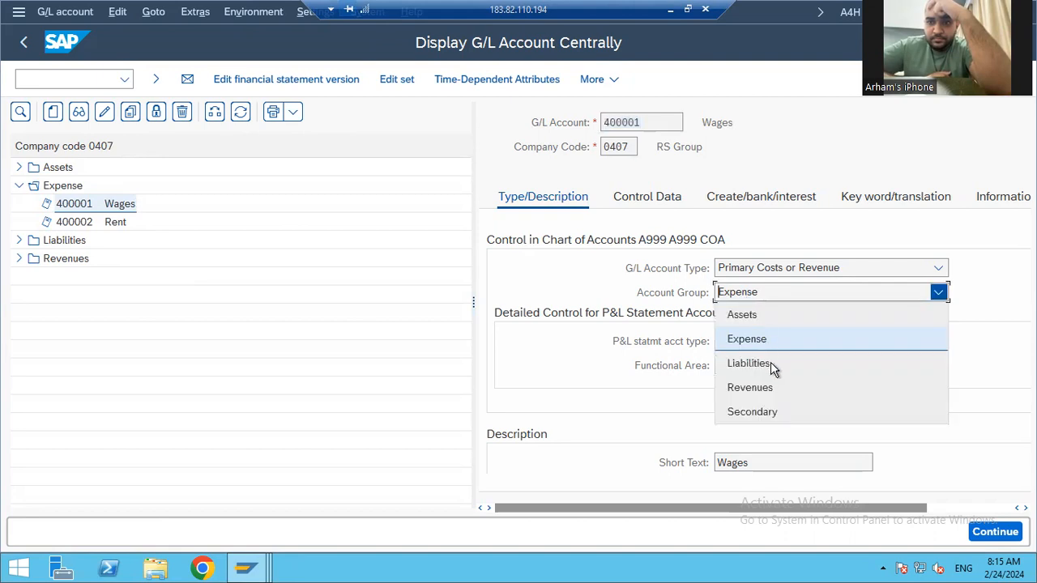
pyautogui.click(648, 428)
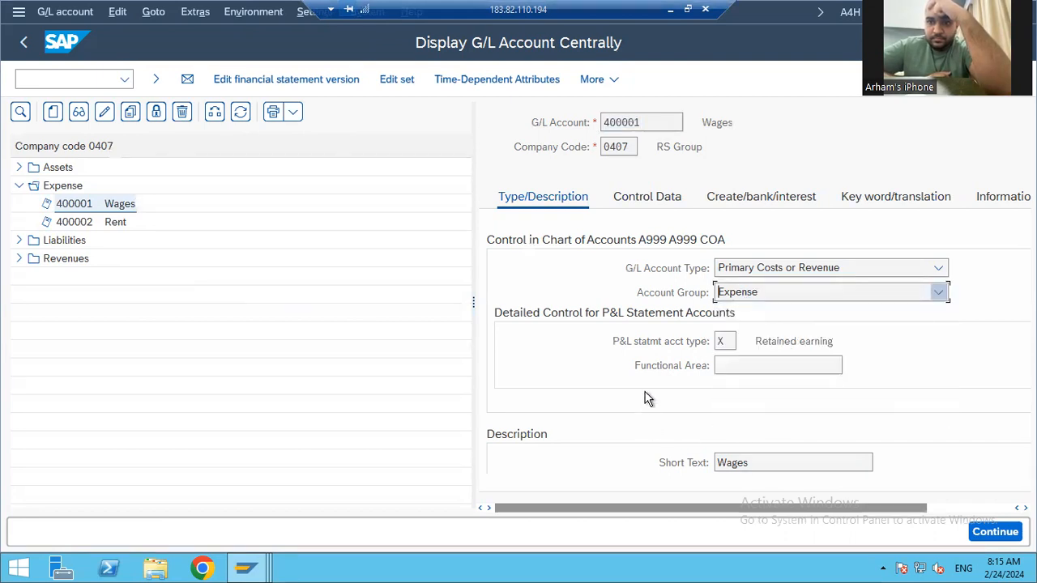
pyautogui.scroll(-2, 645, 397)
pyautogui.scroll(-2, 646, 397)
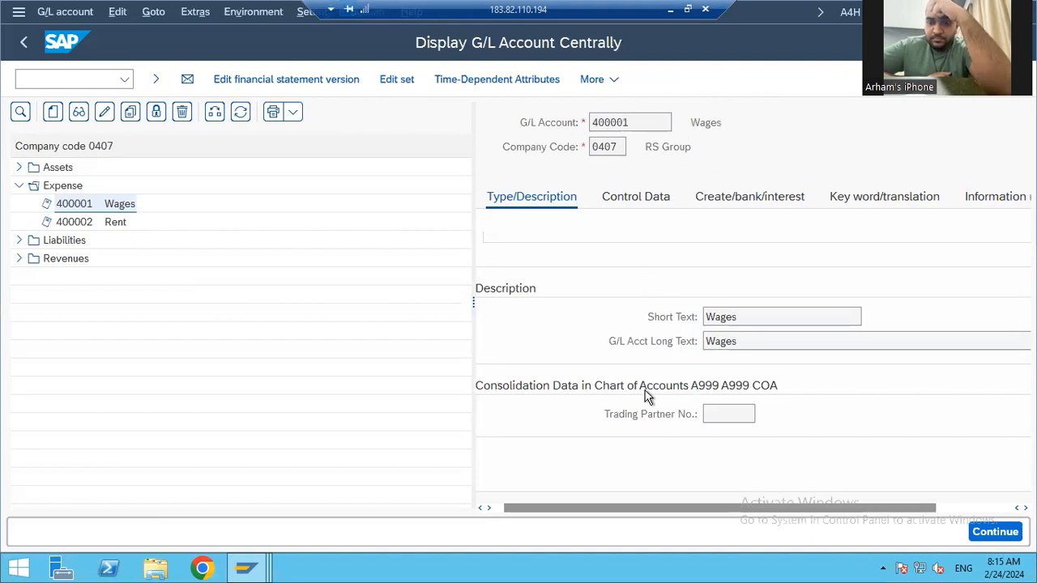
pyautogui.scroll(4, 645, 392)
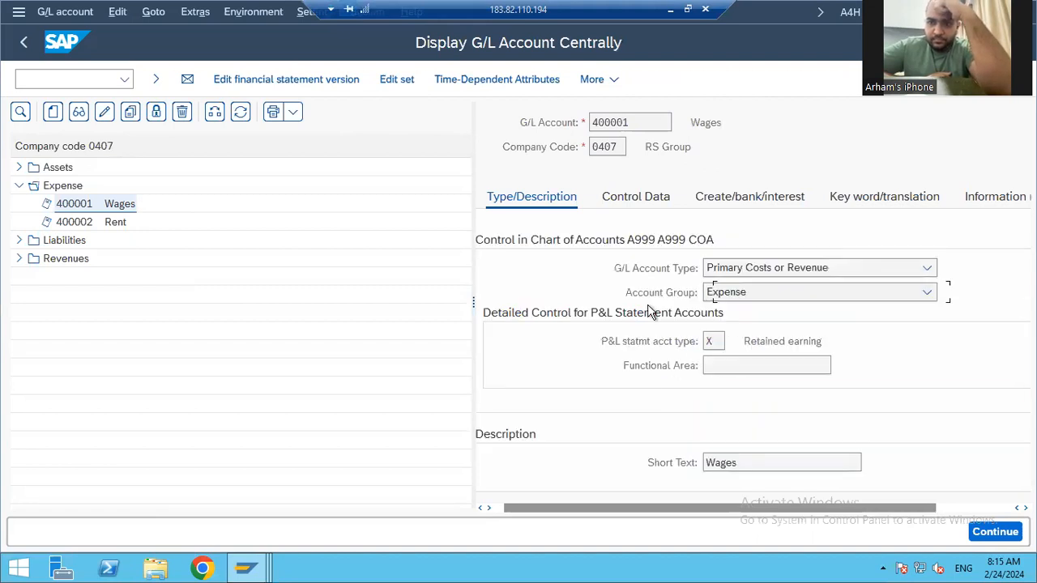
# Review the control data and the document creation, bank and interest settings of the Wages account, widening the details area.
pyautogui.click(665, 202)
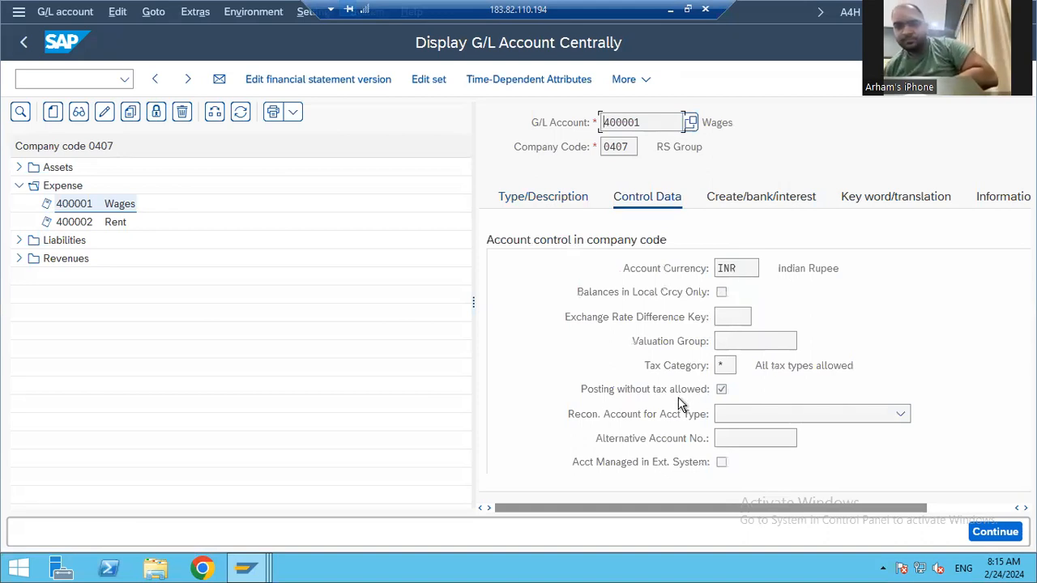
pyautogui.hscroll(1, 728, 407)
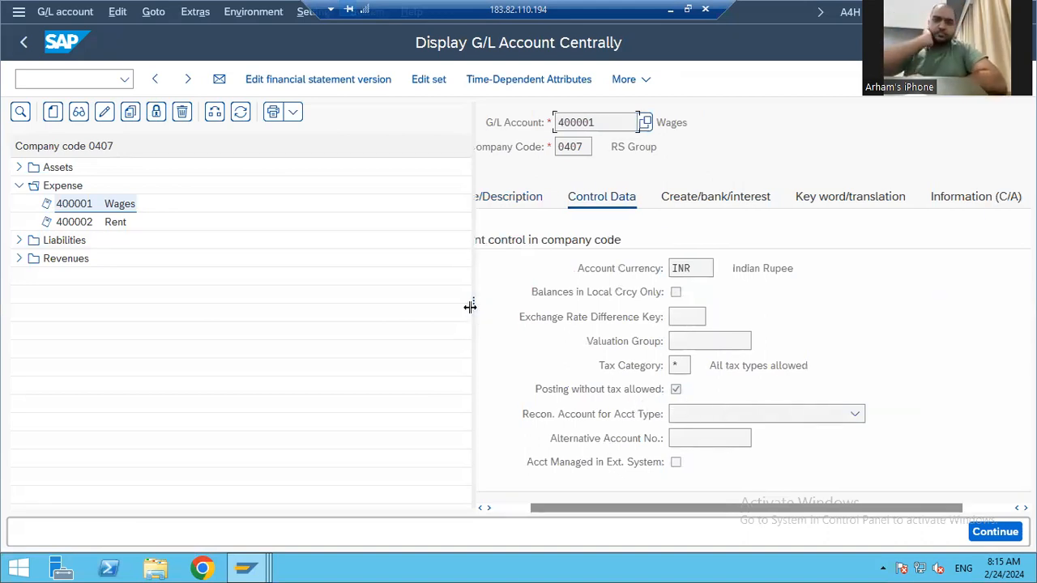
pyautogui.moveTo(471, 308); pyautogui.dragTo(327, 287)
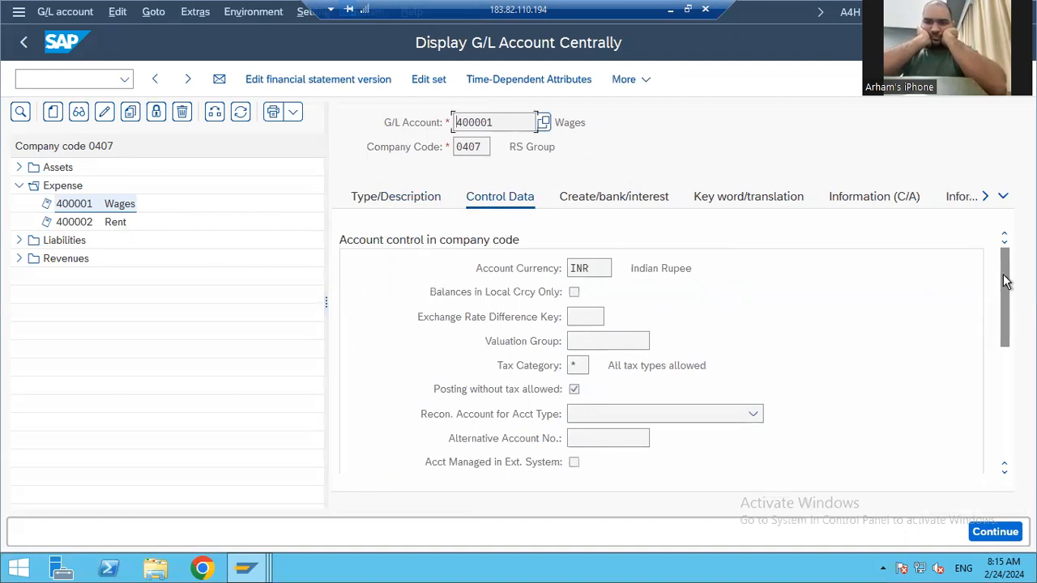
pyautogui.scroll(-1, 1009, 409)
pyautogui.scroll(-5, 1009, 409)
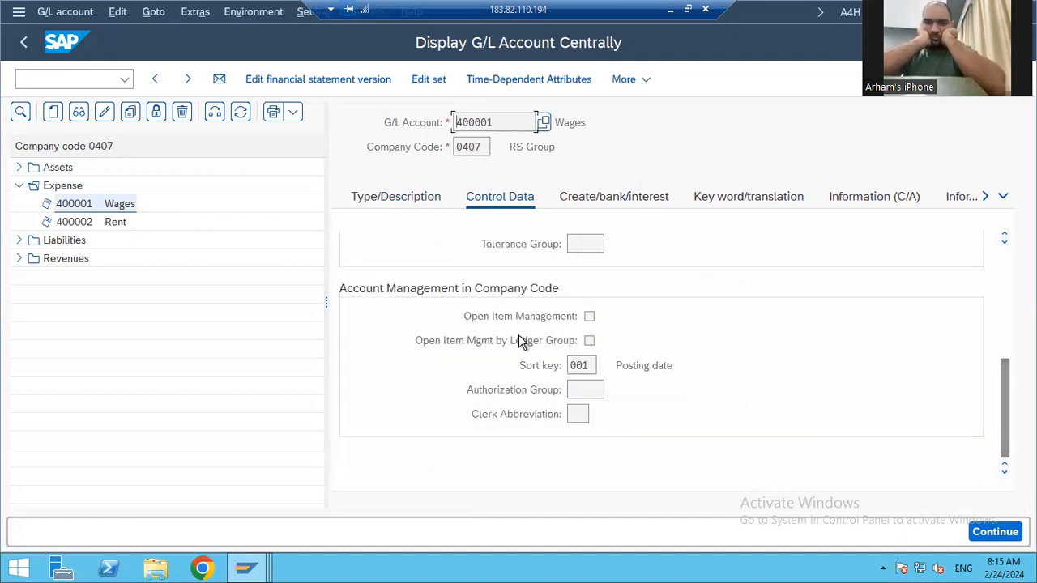
pyautogui.click(613, 199)
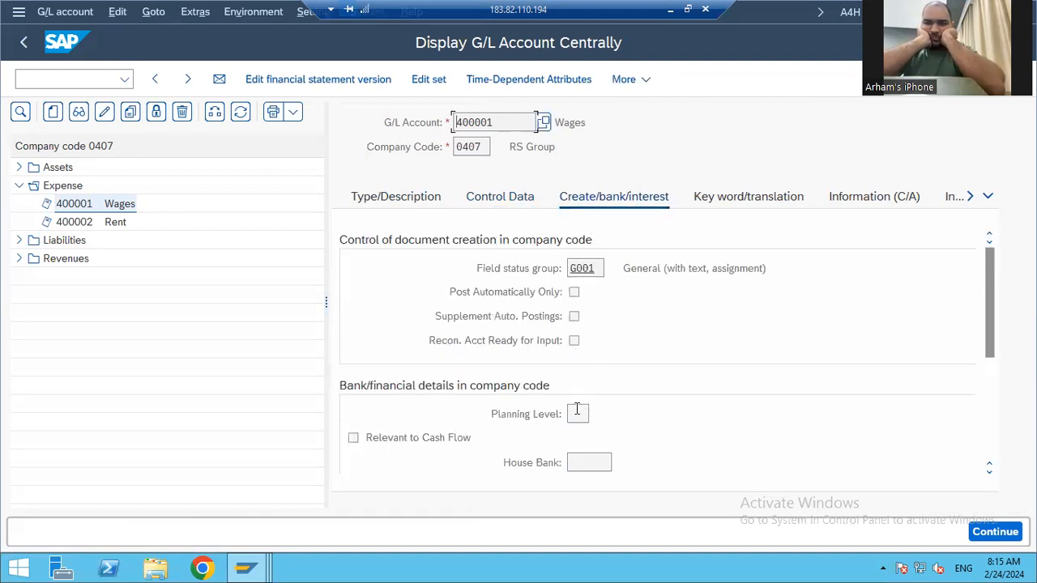
pyautogui.moveTo(986, 293); pyautogui.dragTo(989, 421)
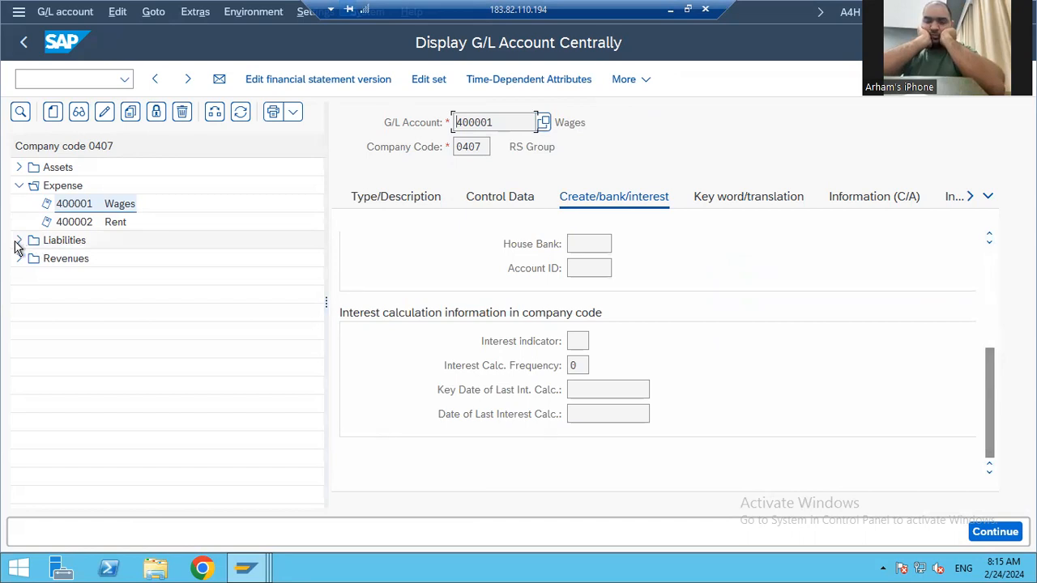
# Display the Axis Bank account 100401 from the Assets accounts and return to the G/L document entry session.
pyautogui.click(19, 168)
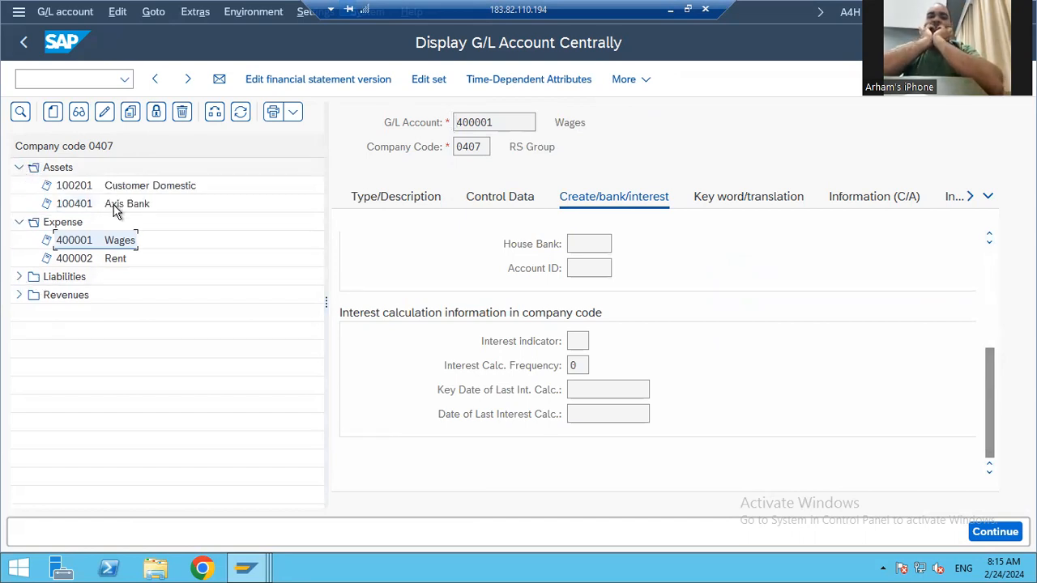
pyautogui.doubleClick(84, 204)
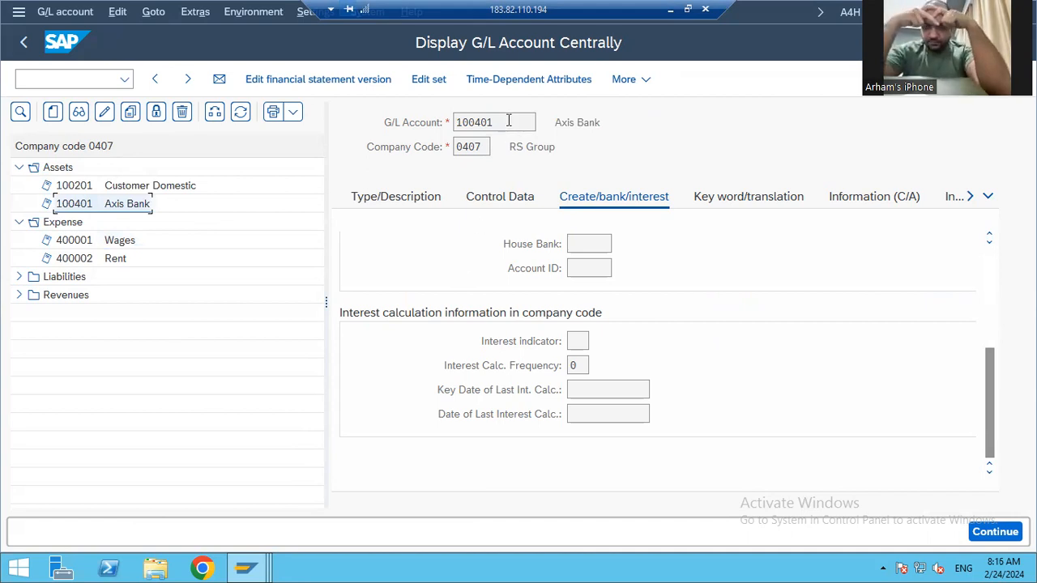
pyautogui.hotkey('alt', 'Tab')
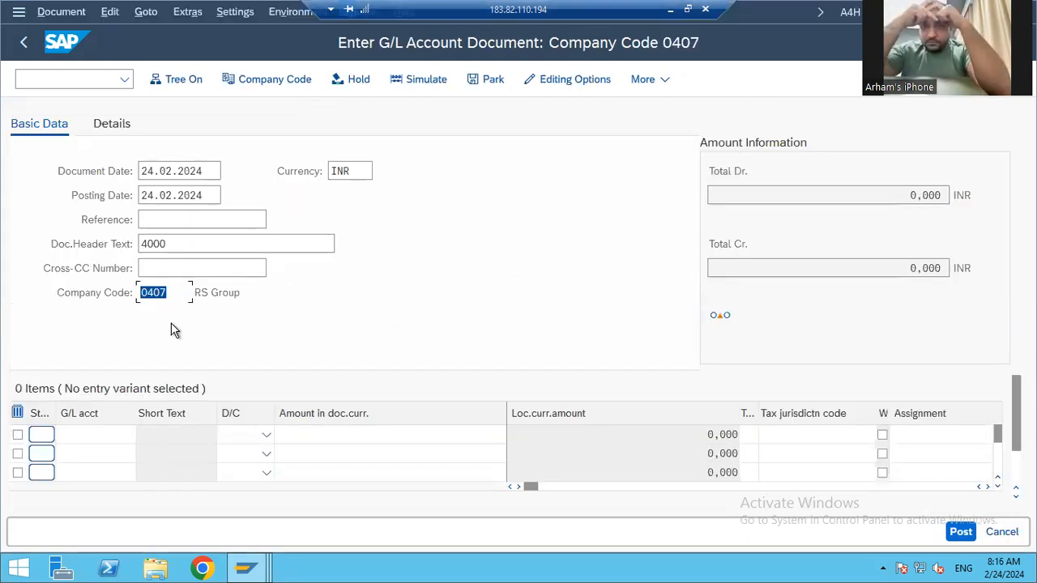
# Enter G/L account 400001 as a debit in the first line item.
pyautogui.click(84, 438)
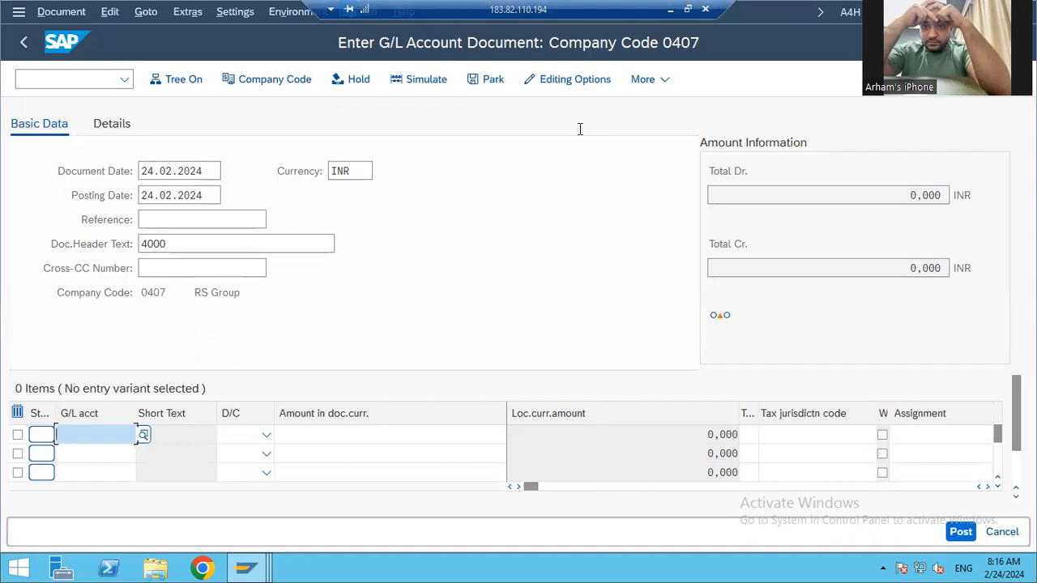
pyautogui.write('400001')
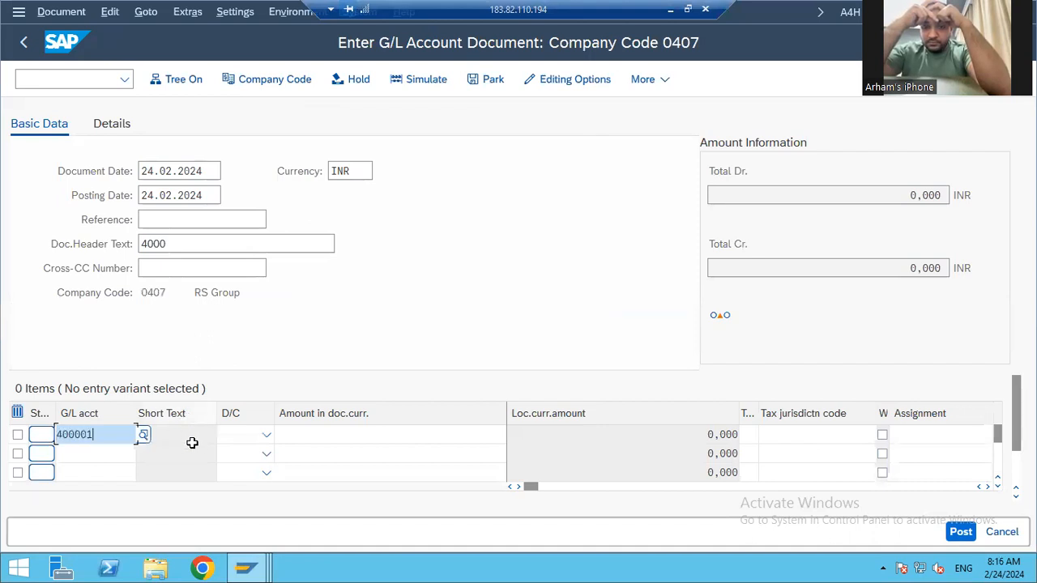
pyautogui.click(252, 439)
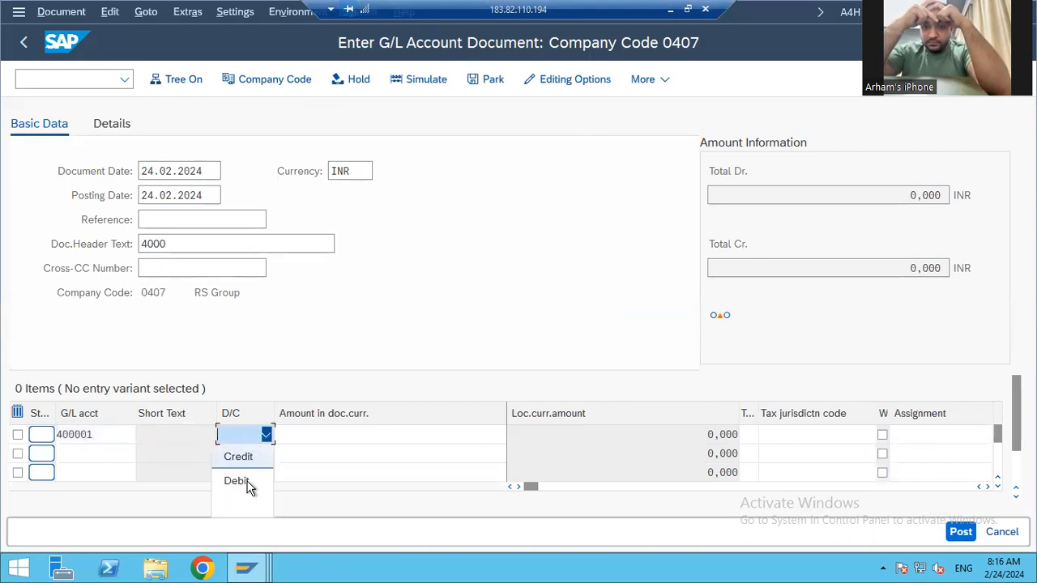
pyautogui.click(238, 481)
# Copy the Axis Bank account number 100401 from the account display session into the second line item and set it to credit.
pyautogui.click(51, 453)
pyautogui.hotkey('alt', 'Tab')
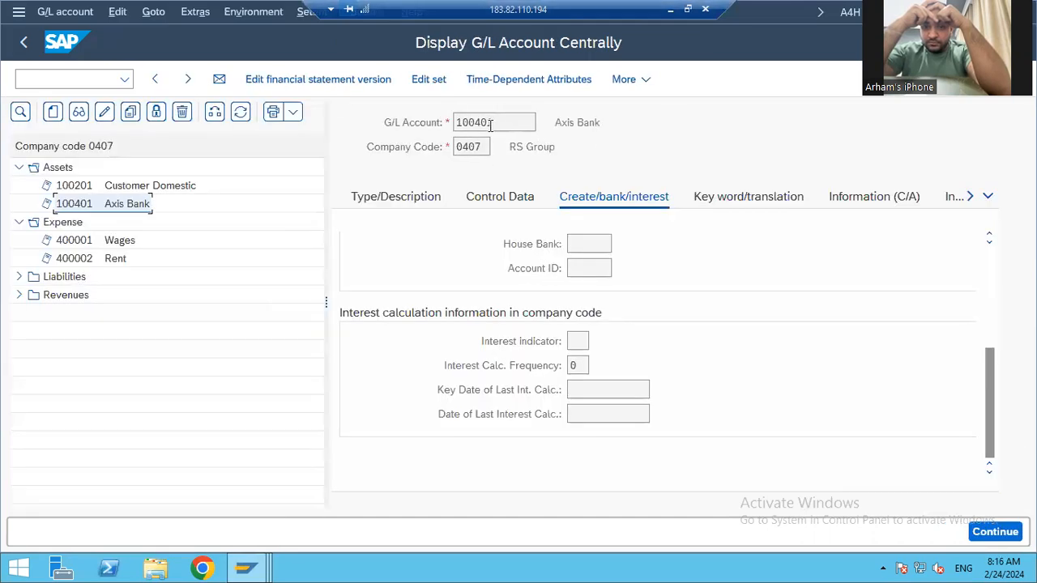
pyautogui.moveTo(495, 123); pyautogui.dragTo(402, 128)
pyautogui.hotkey('ctrl', 'c')
pyautogui.hotkey('alt', 'Tab')
pyautogui.hotkey('ctrl', 'v')
pyautogui.click(253, 455)
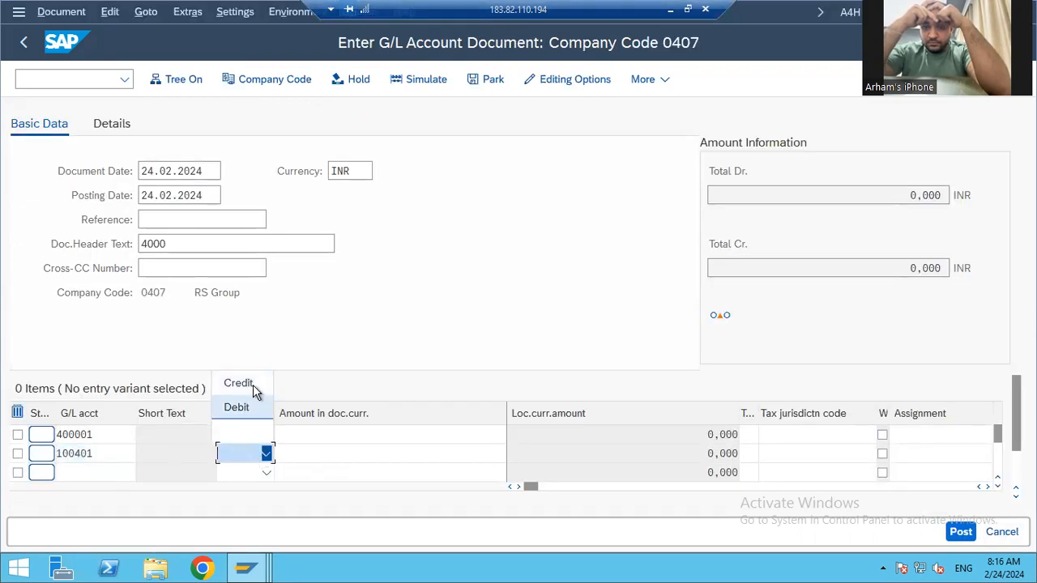
# Enter 4000 as the debit line's amount and * as the credit line's amount.
pyautogui.click(332, 436)
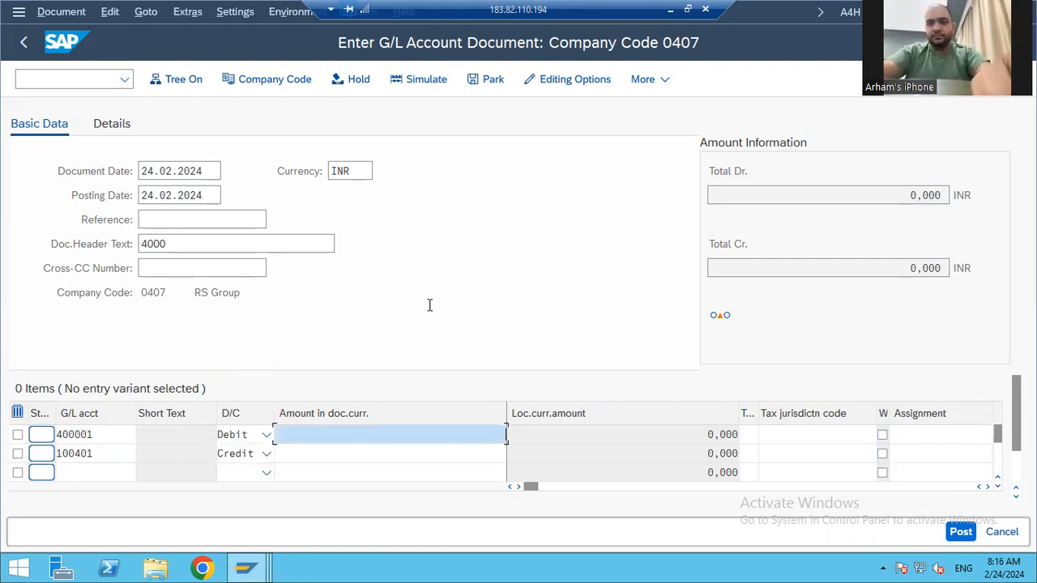
pyautogui.write('4000')
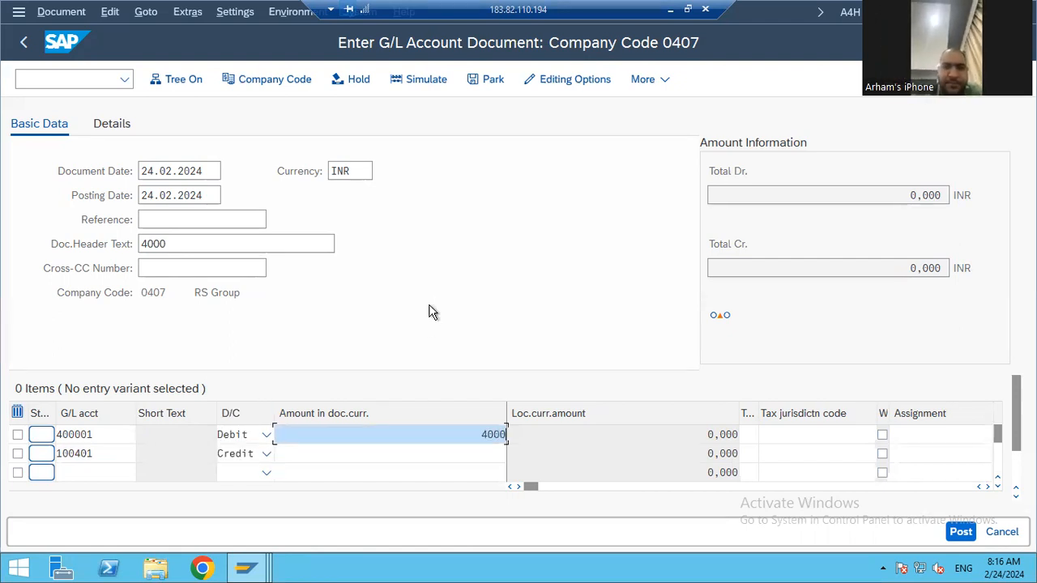
pyautogui.press('Down')
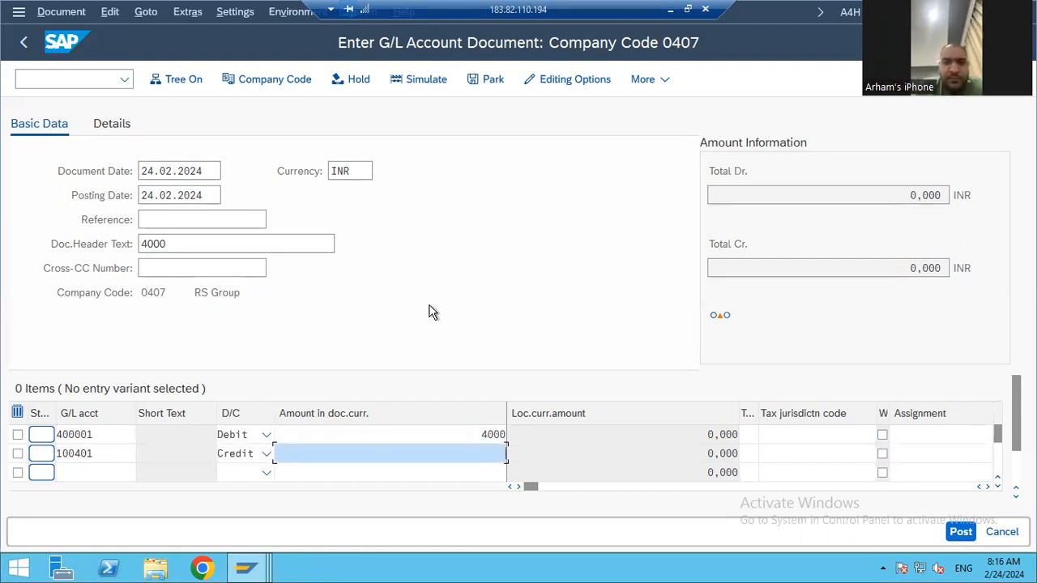
pyautogui.write('*')
# Enter 4000/24/02 as the text of both the debit and the credit line items.
pyautogui.press('Tab')
pyautogui.press('Tab')
pyautogui.press('Tab')
pyautogui.press('Tab')
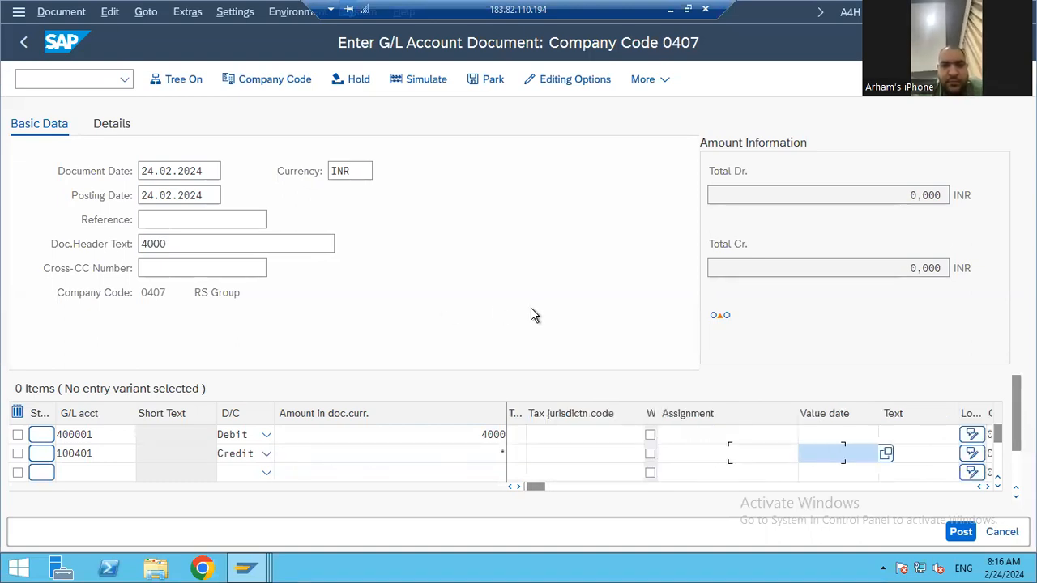
pyautogui.press('Tab')
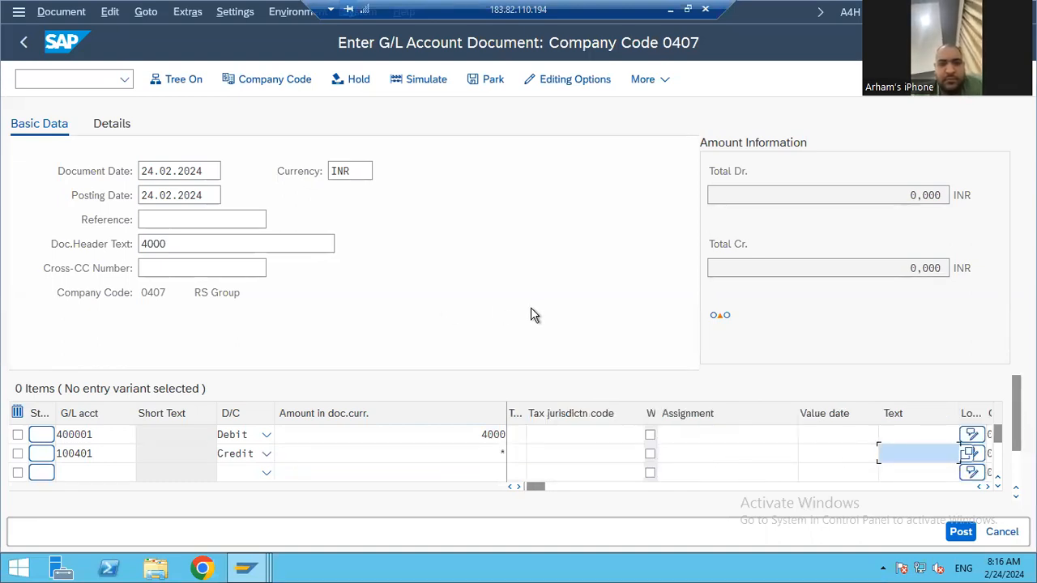
pyautogui.press('Up')
pyautogui.press('BackSpace')
pyautogui.press('BackSpace')
pyautogui.press('BackSpace')
pyautogui.press('BackSpace')
pyautogui.write('4000')
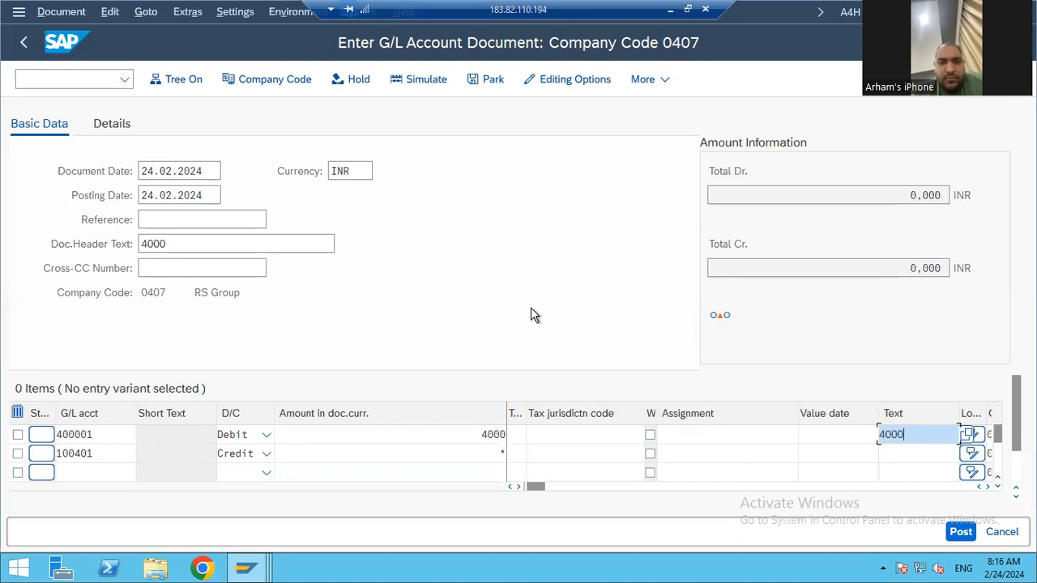
pyautogui.press('Down')
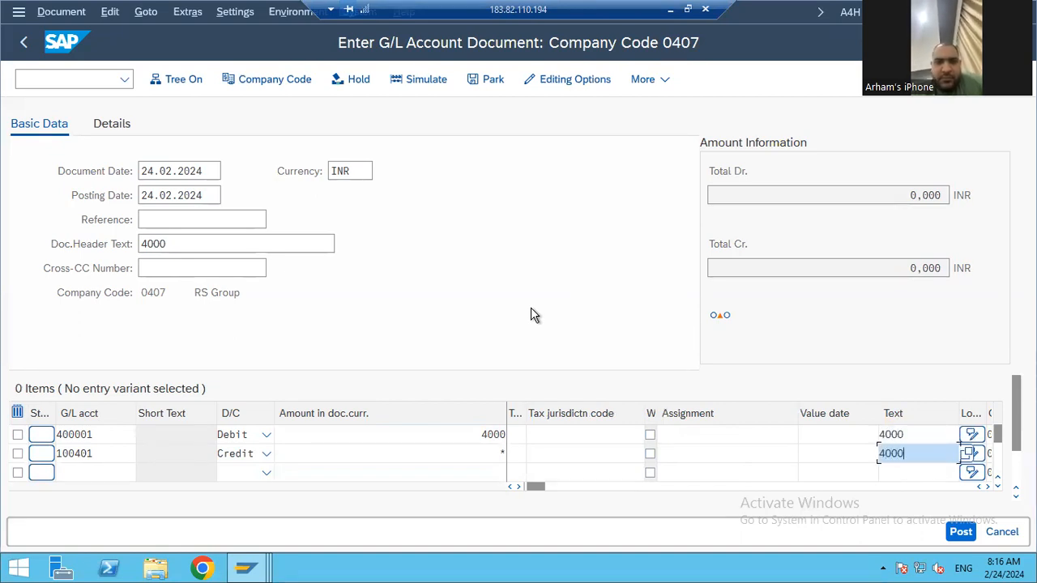
pyautogui.write('4000/24/02')
pyautogui.press('Up')
pyautogui.write('/2')
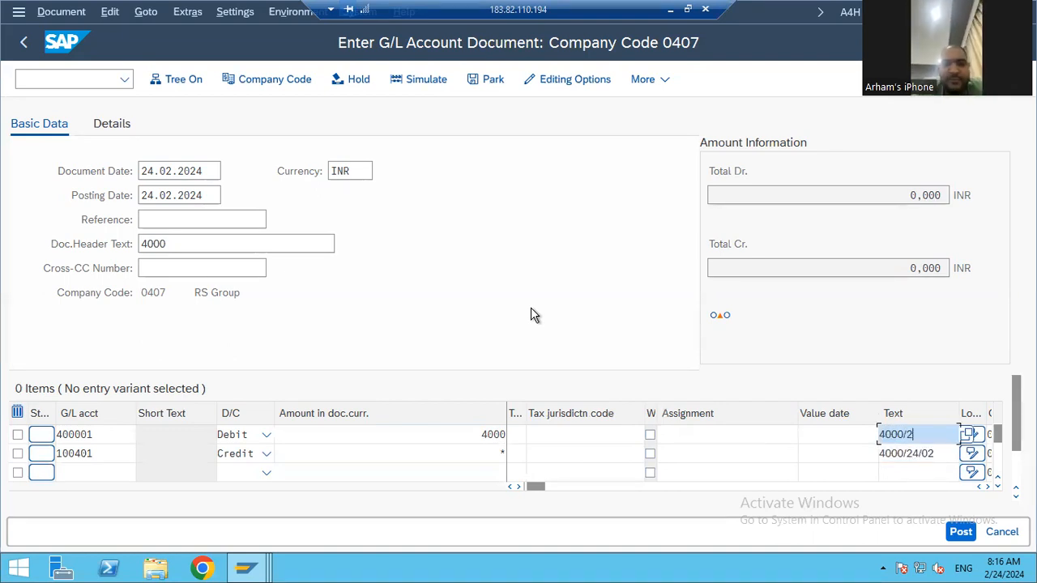
pyautogui.write('4/02')
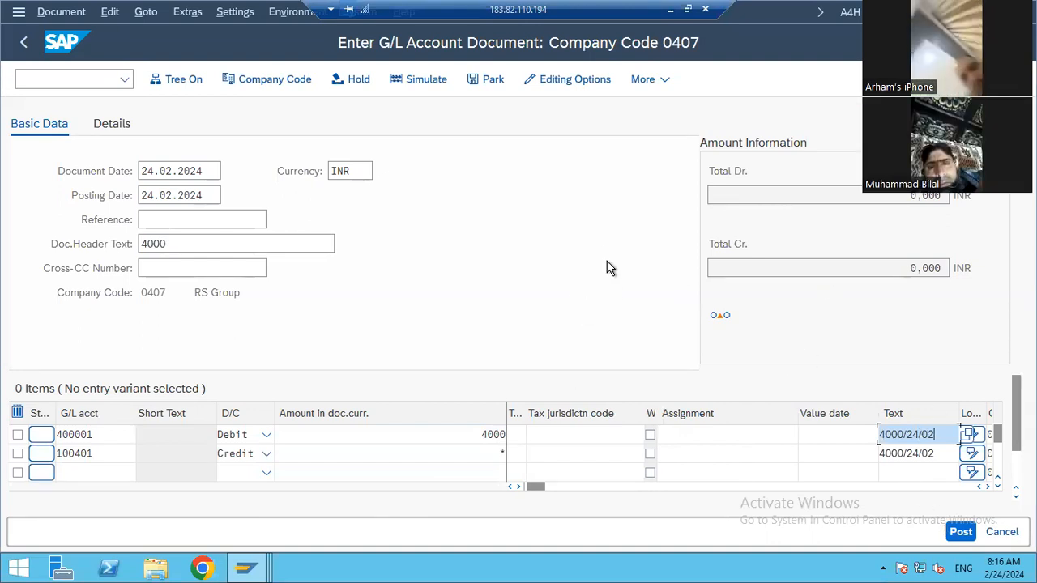
# Post the G/L account document in company code 0407 and highlight the posting message.
pyautogui.press('Return')
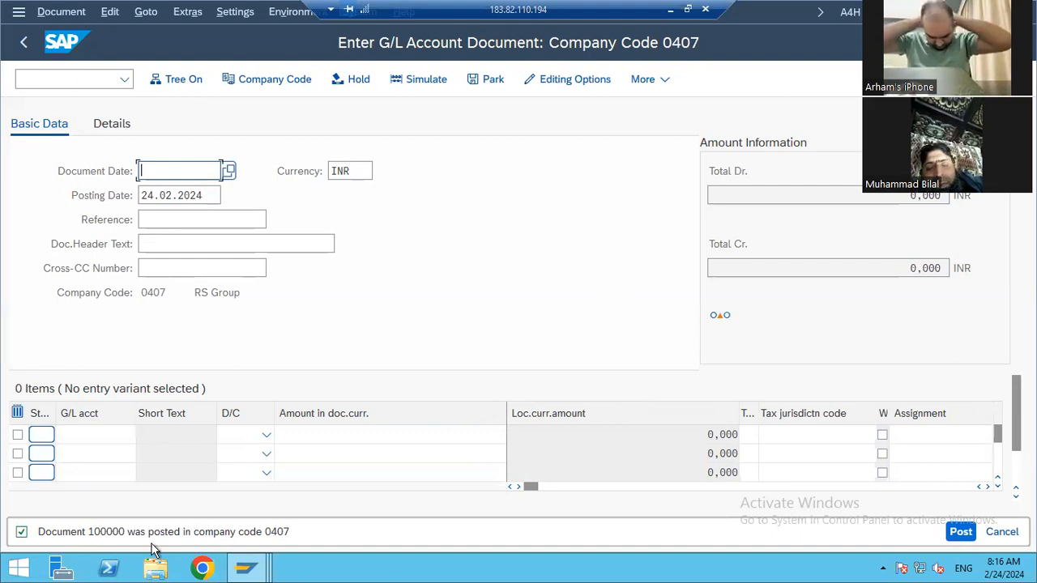
pyautogui.moveTo(94, 532); pyautogui.dragTo(280, 532)
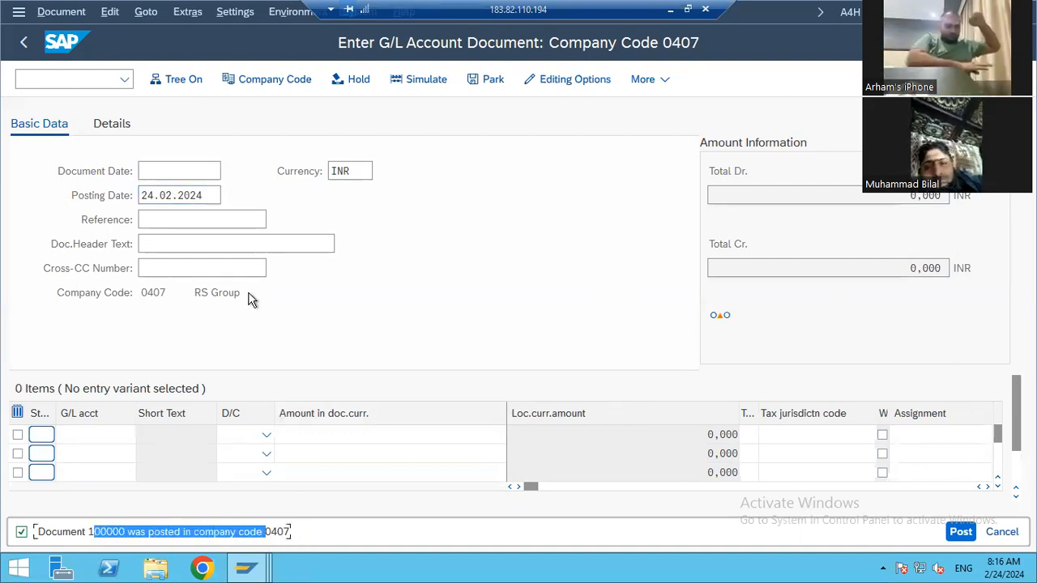
pyautogui.click(648, 79)
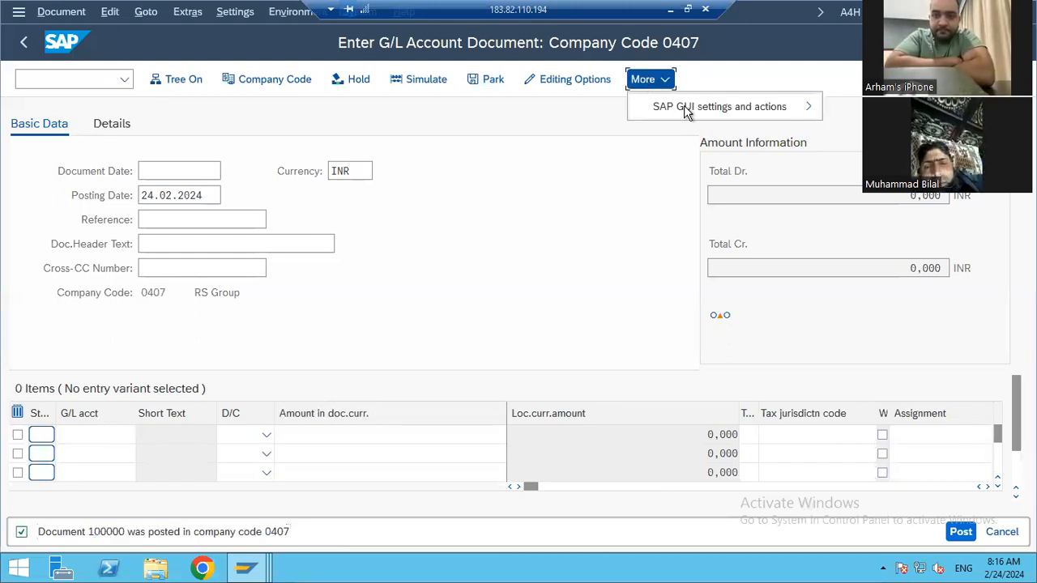
pyautogui.moveTo(684, 111)
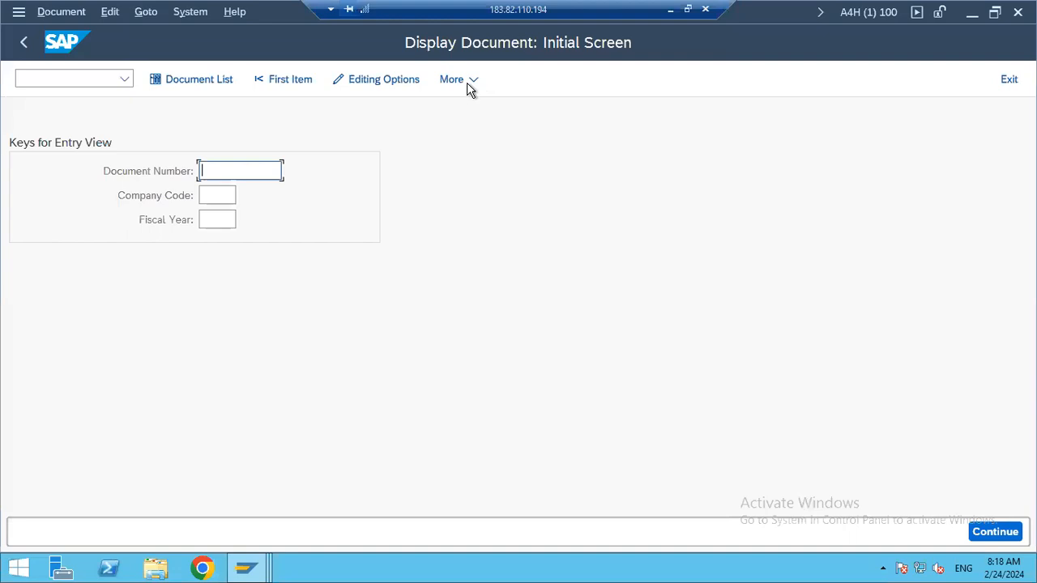
pyautogui.click(468, 83)
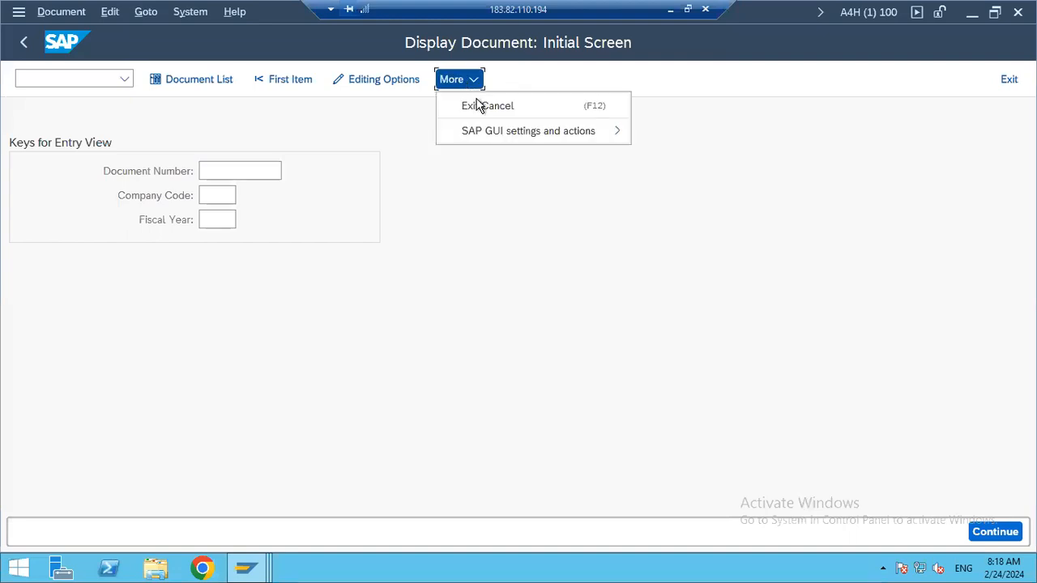
pyautogui.moveTo(514, 136)
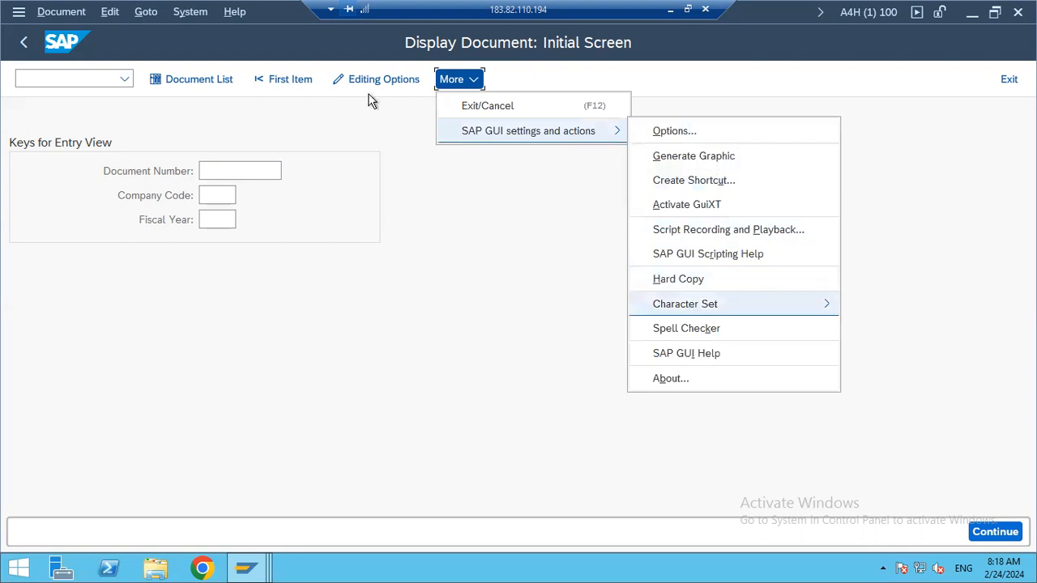
pyautogui.click(251, 88)
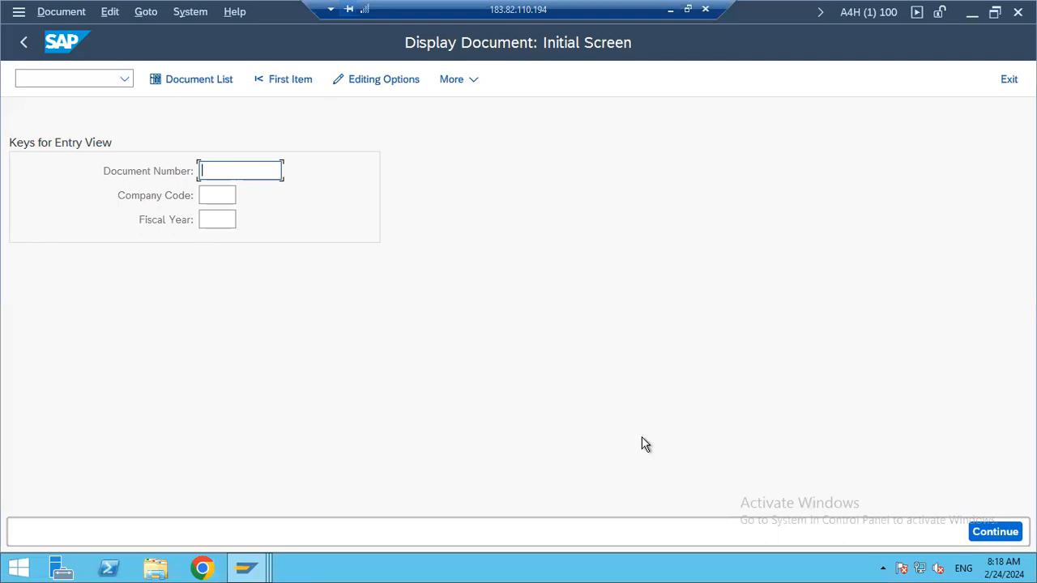
# Enter company code 0407 for the document display and open the document list selection.
pyautogui.click(77, 79)
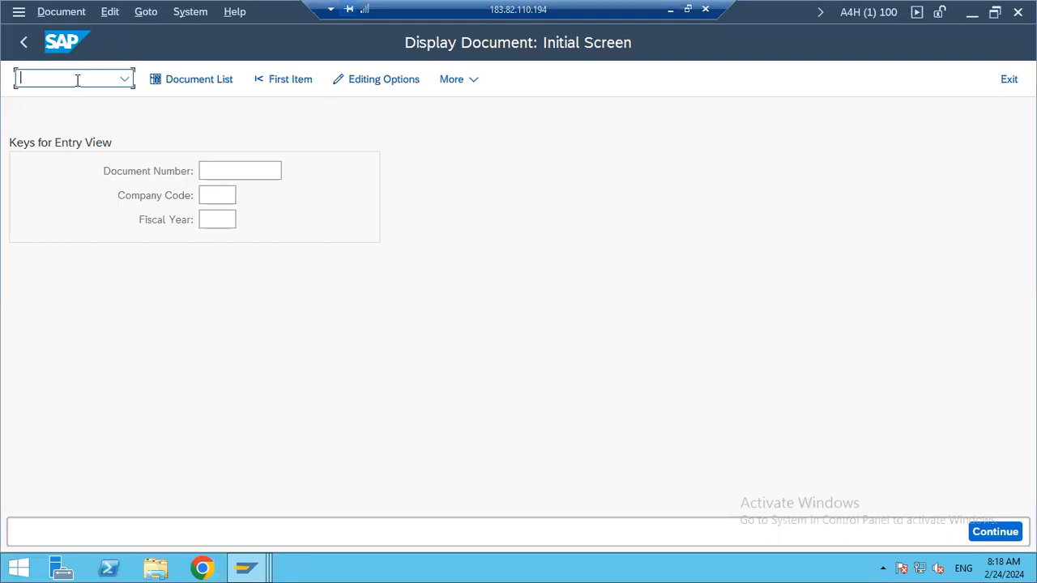
pyautogui.click(218, 198)
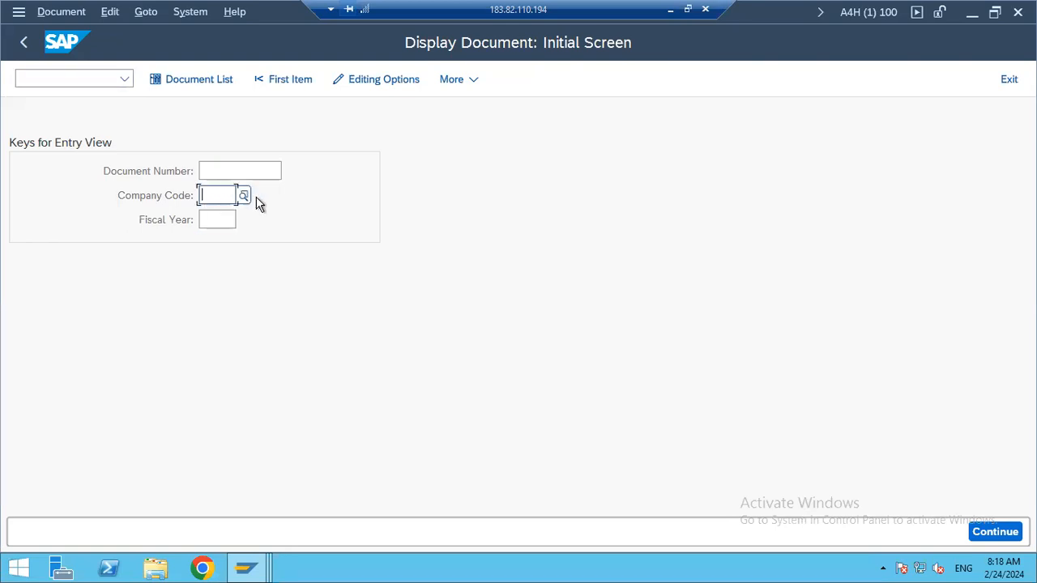
pyautogui.write('0307')
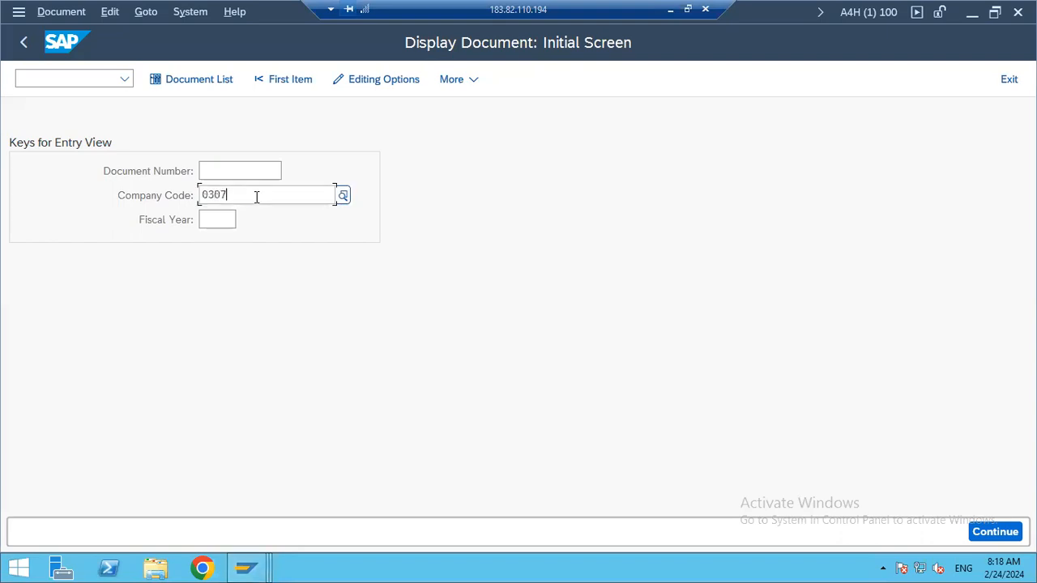
pyautogui.press('BackSpace')
pyautogui.press('BackSpace')
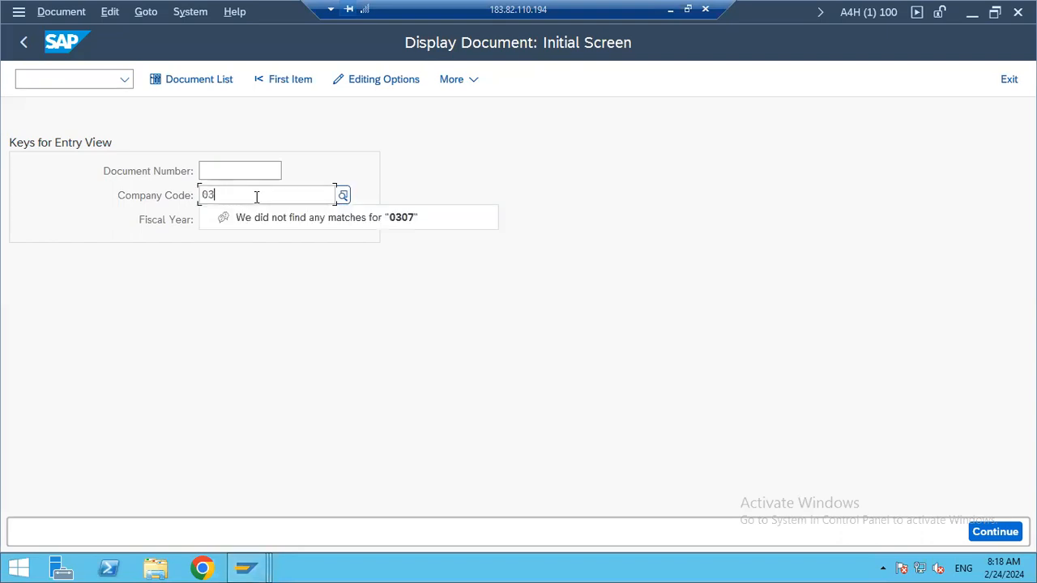
pyautogui.press('BackSpace')
pyautogui.write('407')
pyautogui.press('Return')
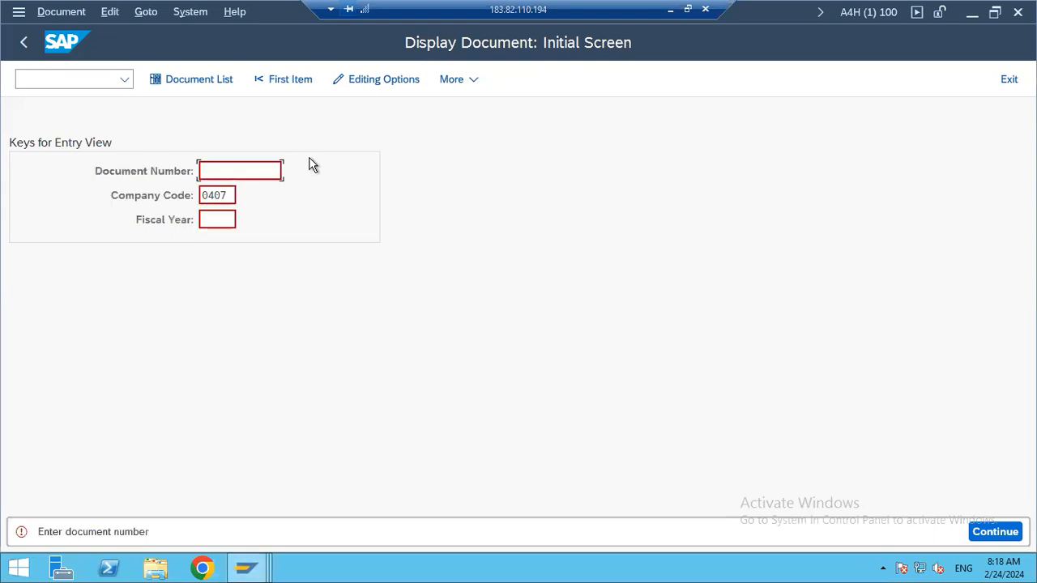
pyautogui.click(194, 80)
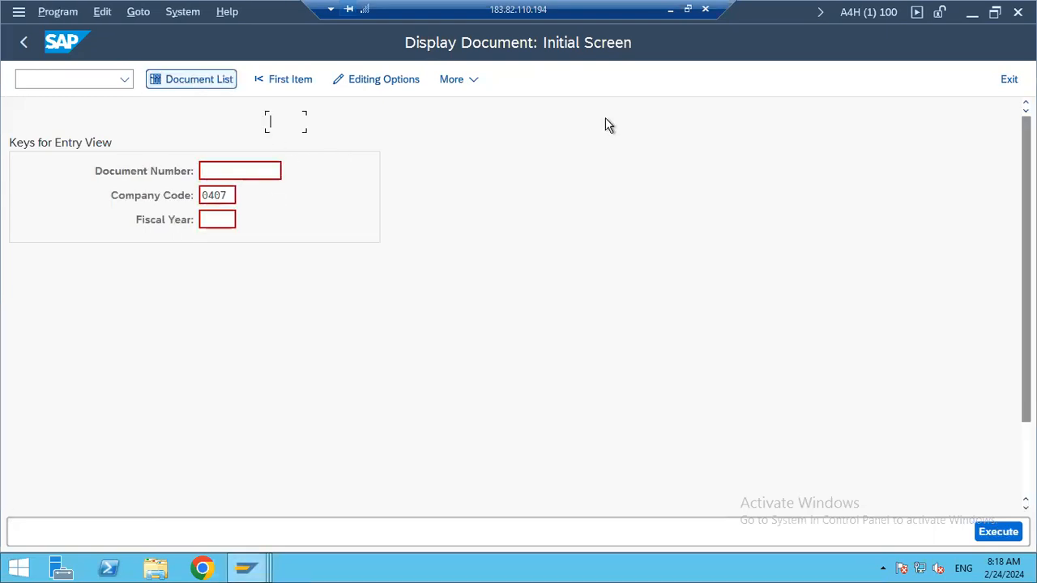
# List the documents of company code 0407 with posting dates from 24.02.2024 to 24.02.2024.
pyautogui.click(316, 146)
pyautogui.click(289, 171)
pyautogui.click(281, 321)
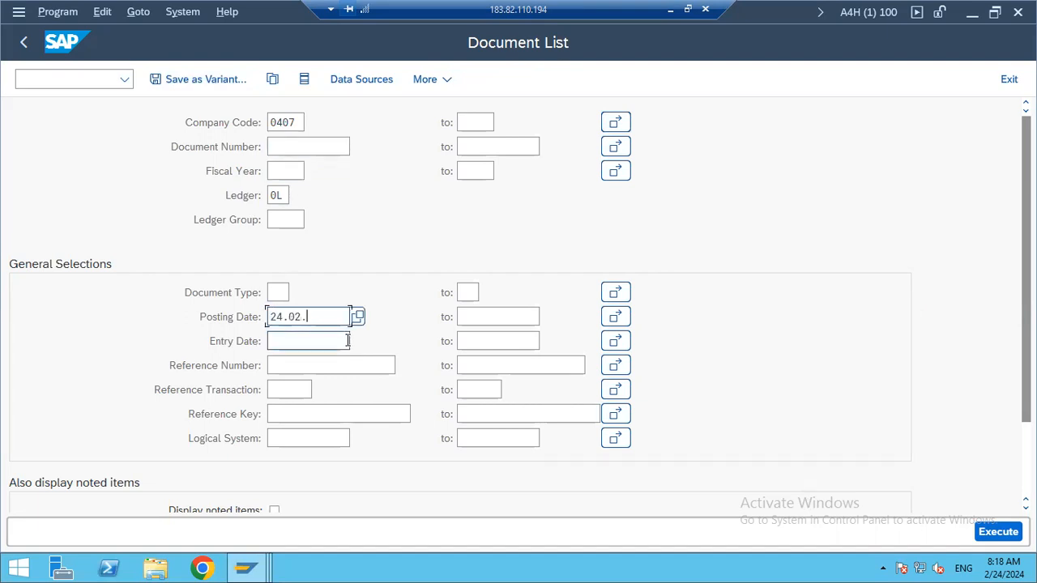
pyautogui.write('24.02.203')
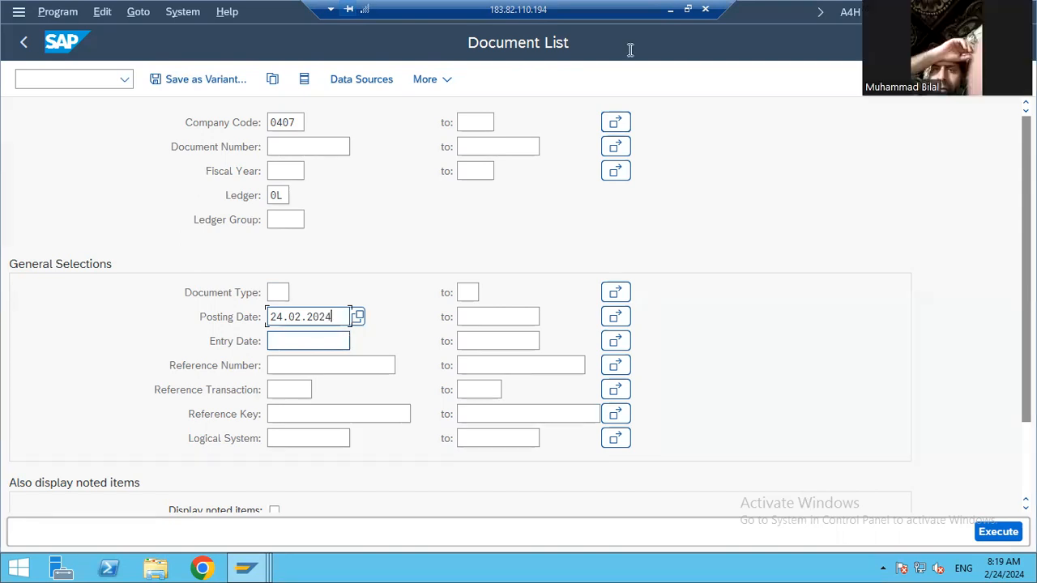
pyautogui.click(526, 316)
pyautogui.write('24.02.2024')
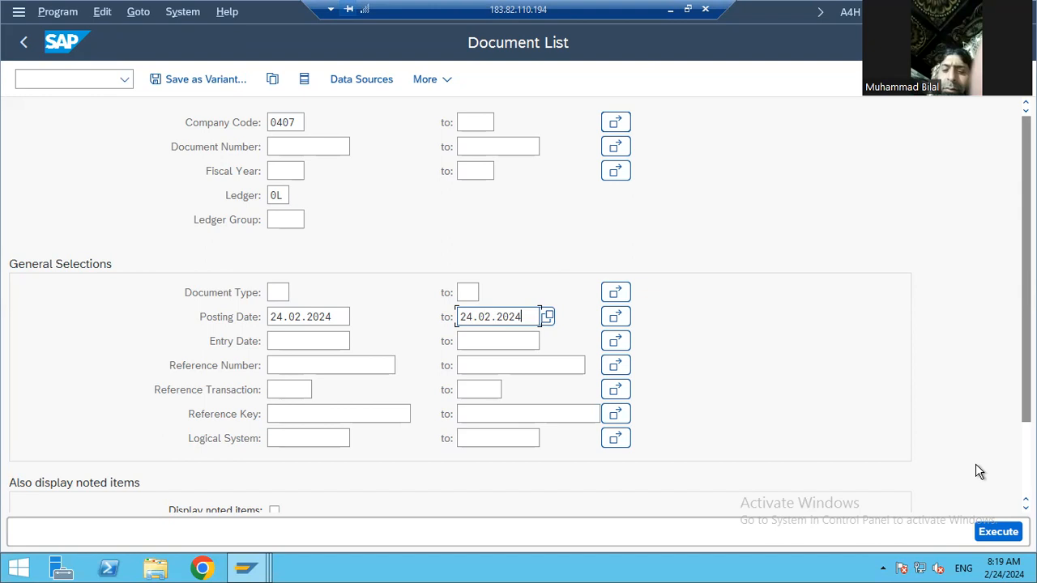
pyautogui.click(985, 528)
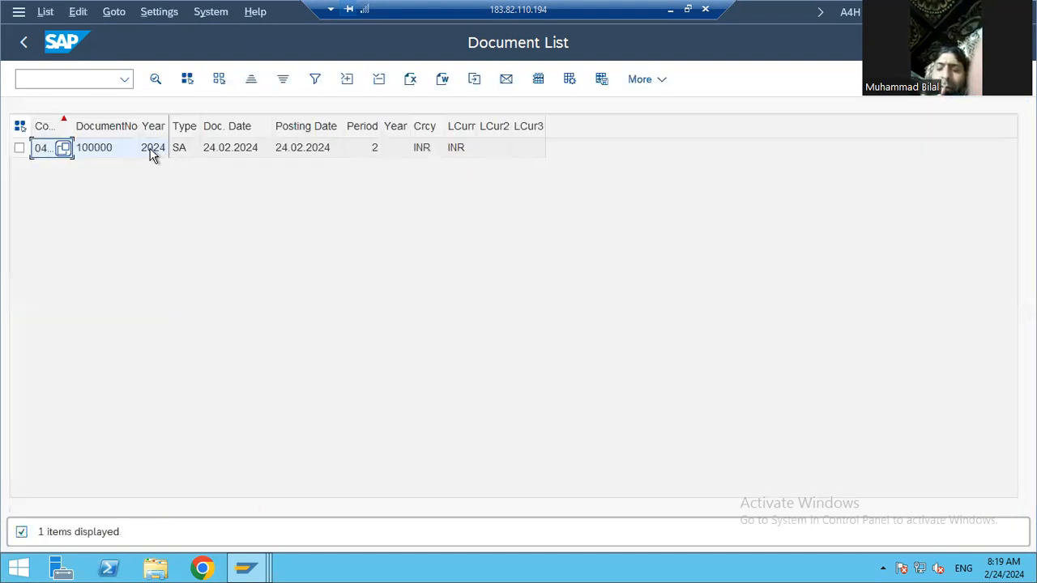
# Open the listed SA document and examine its Wages and Axis Bank line items and its document number.
pyautogui.click(299, 149)
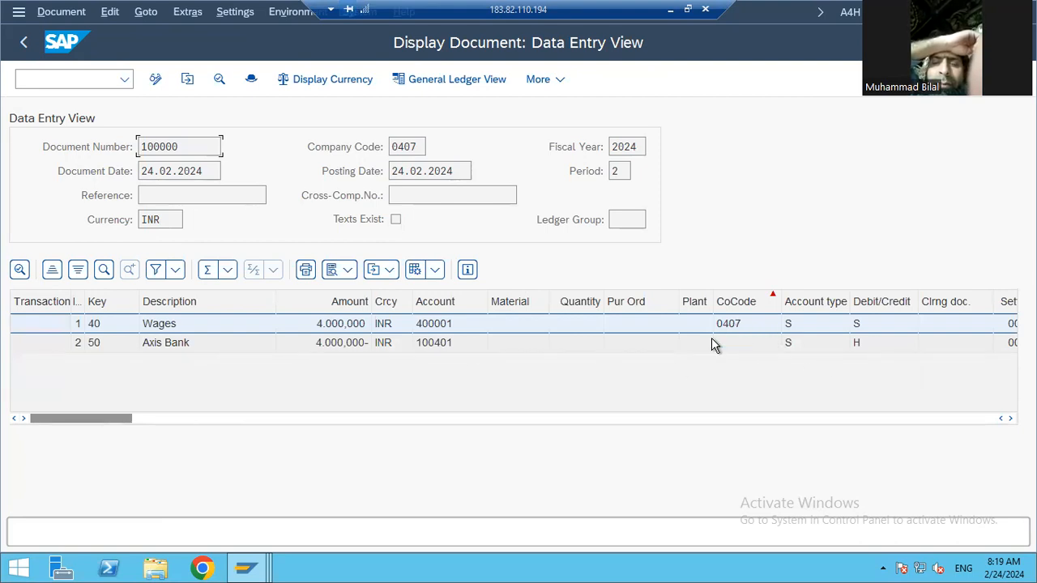
pyautogui.click(334, 325)
pyautogui.click(184, 346)
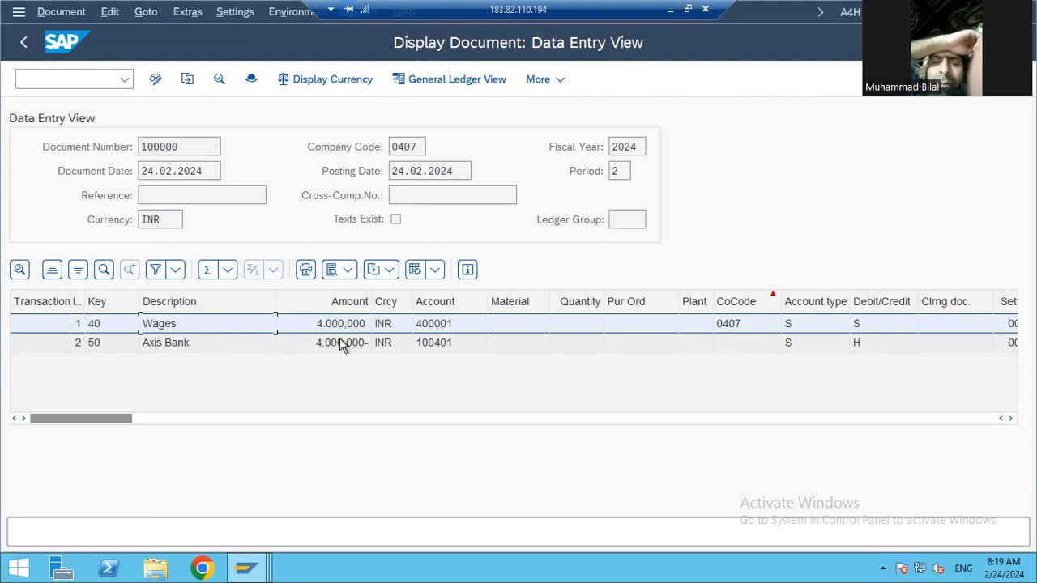
pyautogui.click(375, 419)
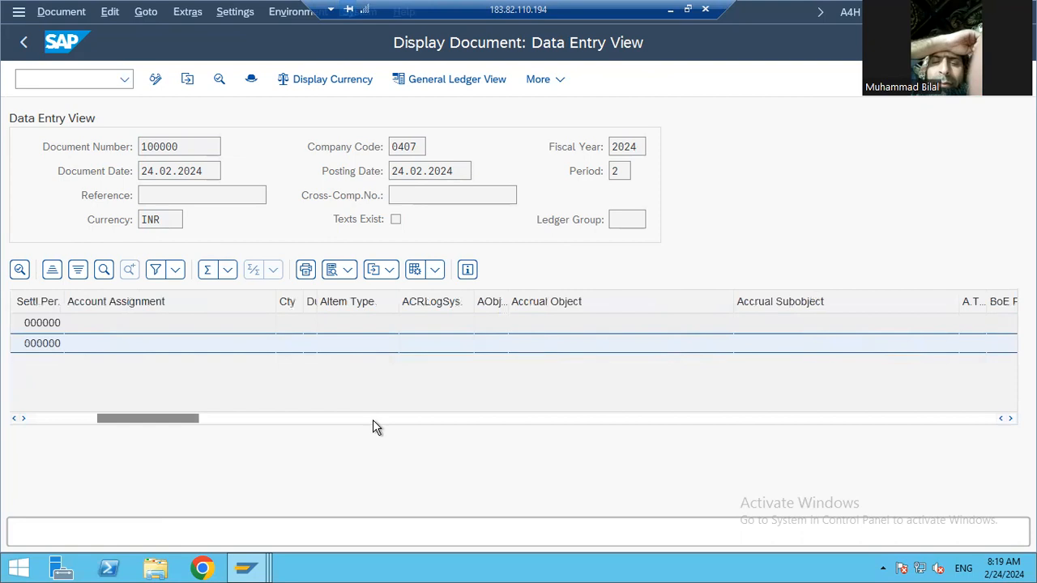
pyautogui.click(495, 423)
pyautogui.click(497, 421)
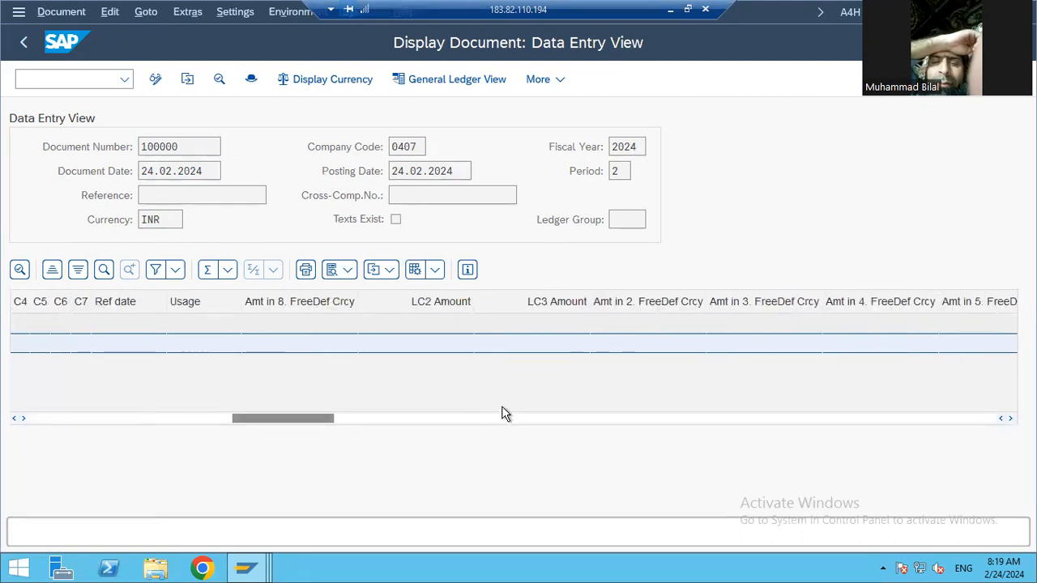
pyautogui.click(183, 148)
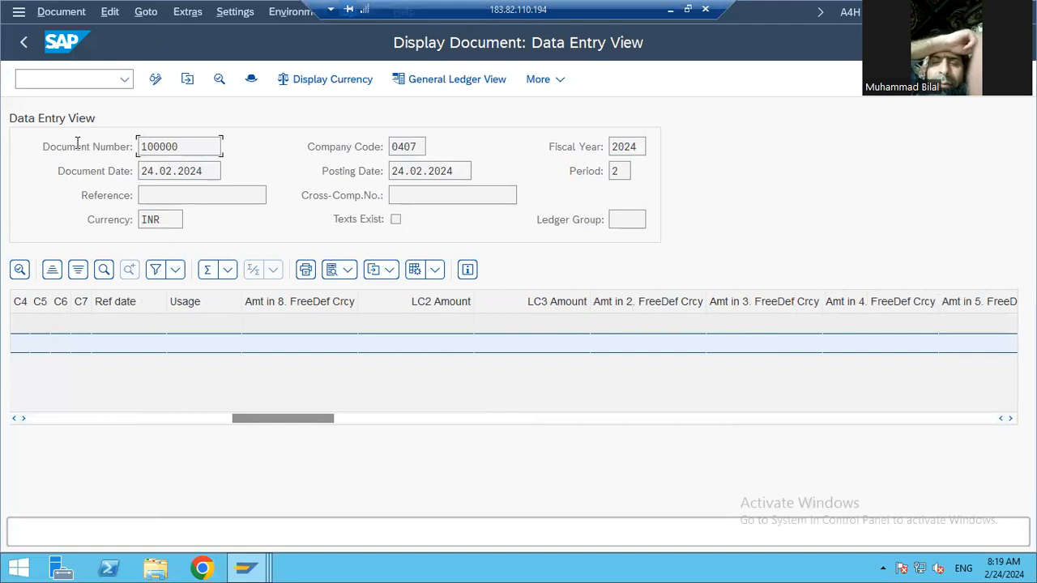
pyautogui.moveTo(183, 148); pyautogui.dragTo(78, 144)
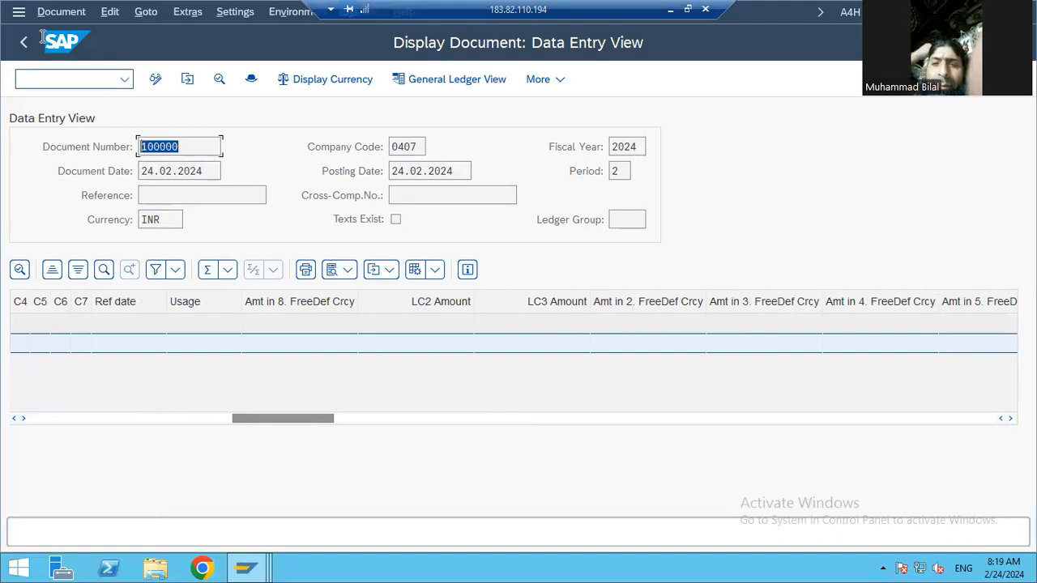
# Return to SAP Easy Access with /n and expand Accounting, Financial Accounting, General Ledger and Document Entry.
pyautogui.click(61, 76)
pyautogui.write('/n')
pyautogui.press('Return')
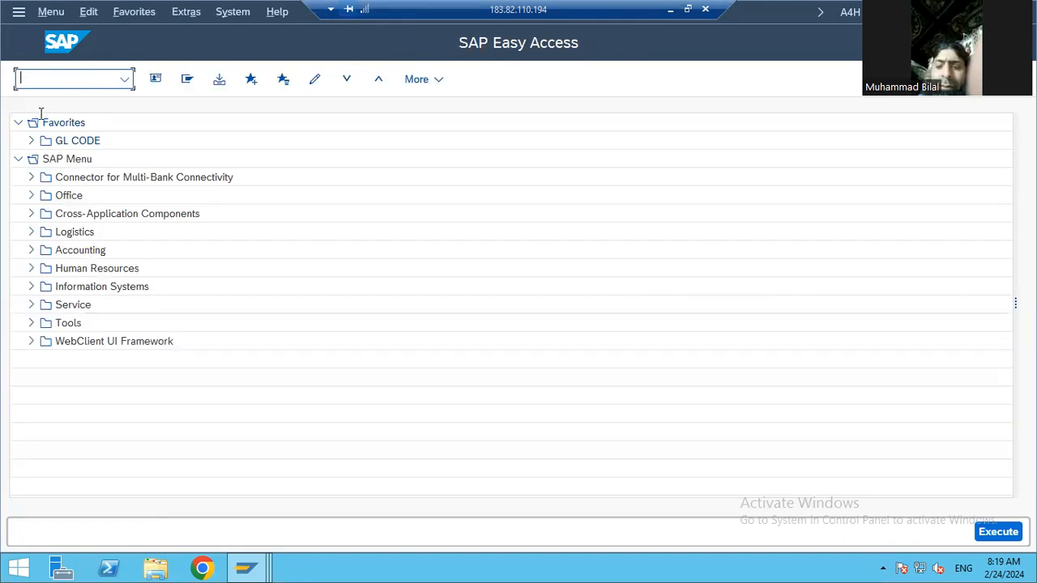
pyautogui.click(32, 251)
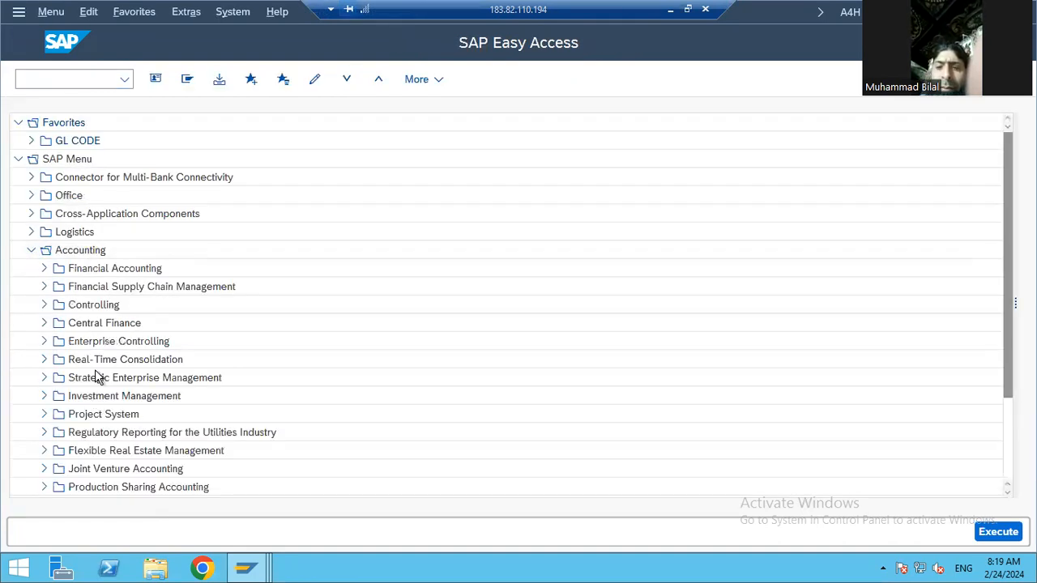
pyautogui.click(44, 268)
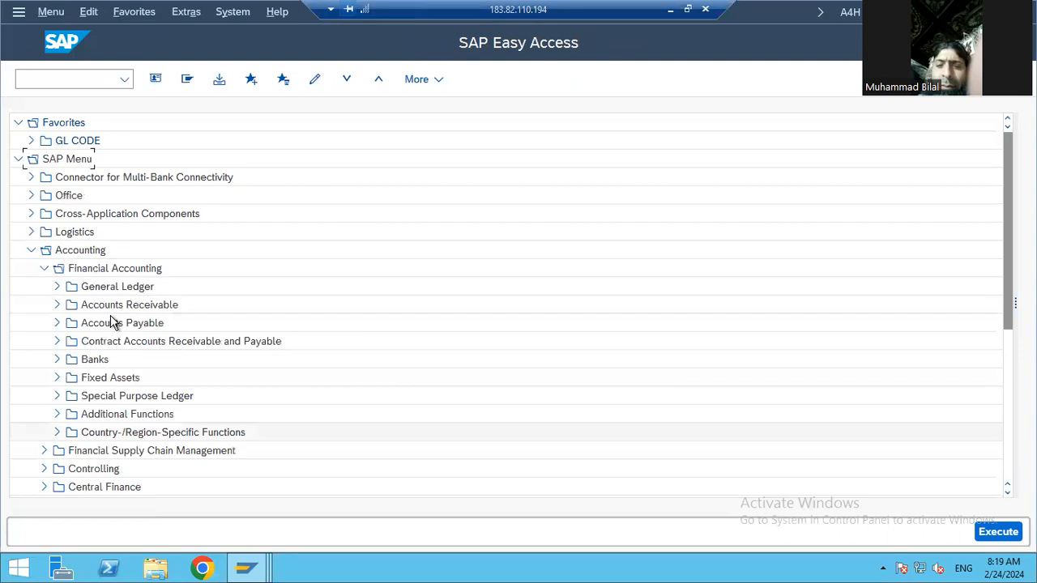
pyautogui.click(57, 286)
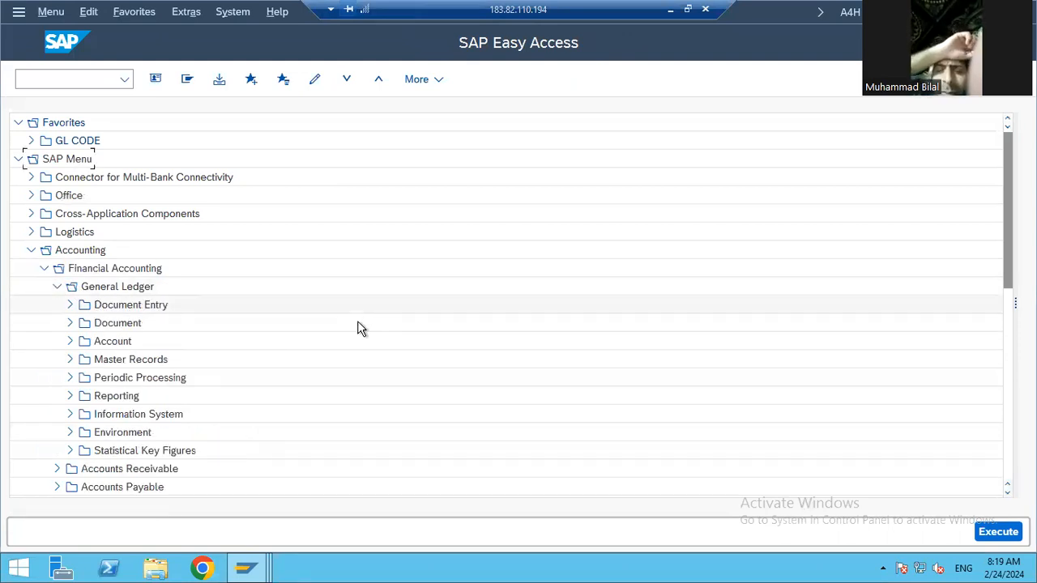
pyautogui.click(69, 293)
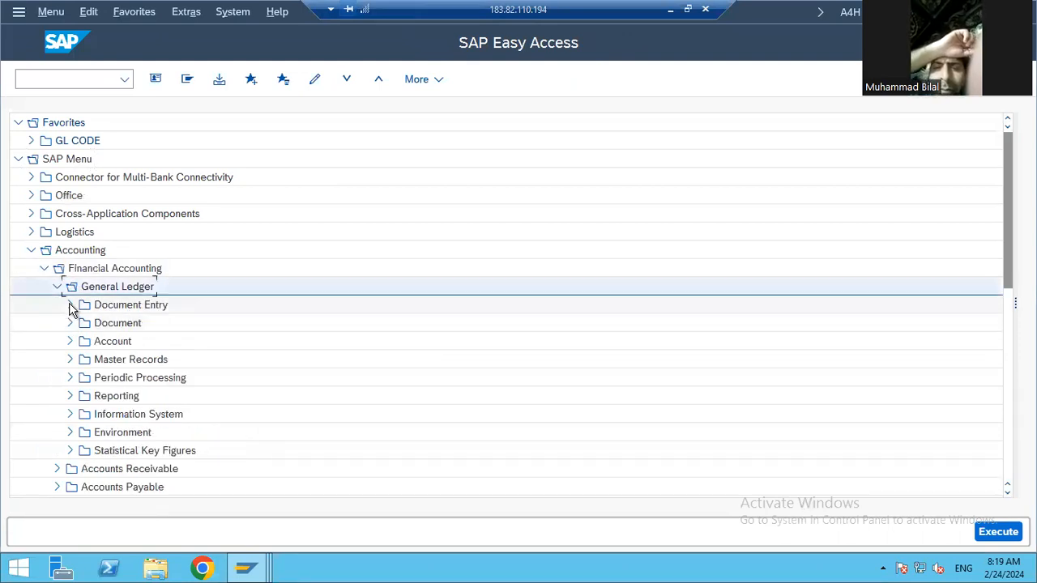
pyautogui.click(70, 305)
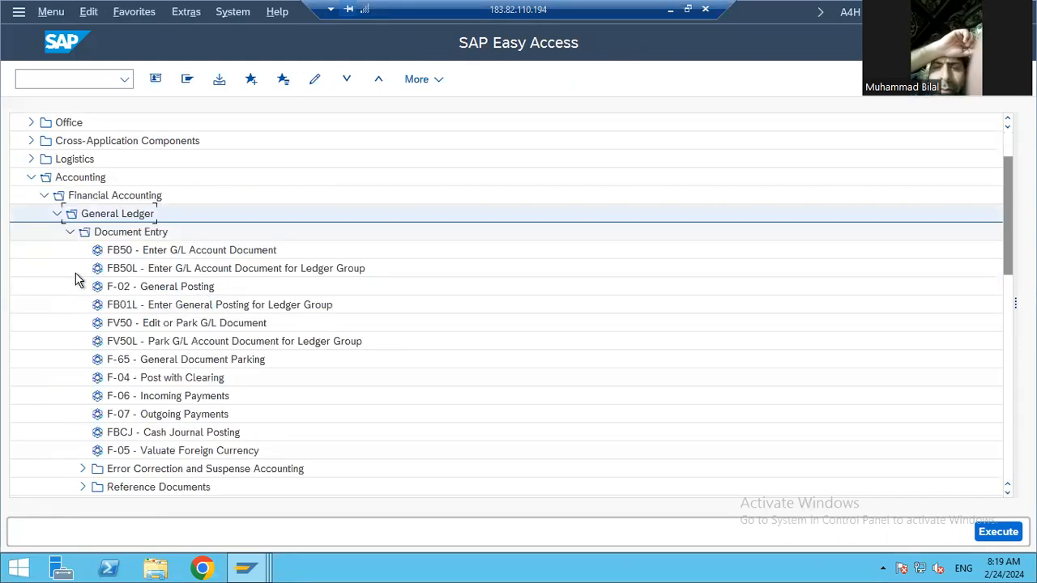
# Open the FV50 transaction for editing or parking a G/L document.
pyautogui.click(181, 276)
pyautogui.click(203, 289)
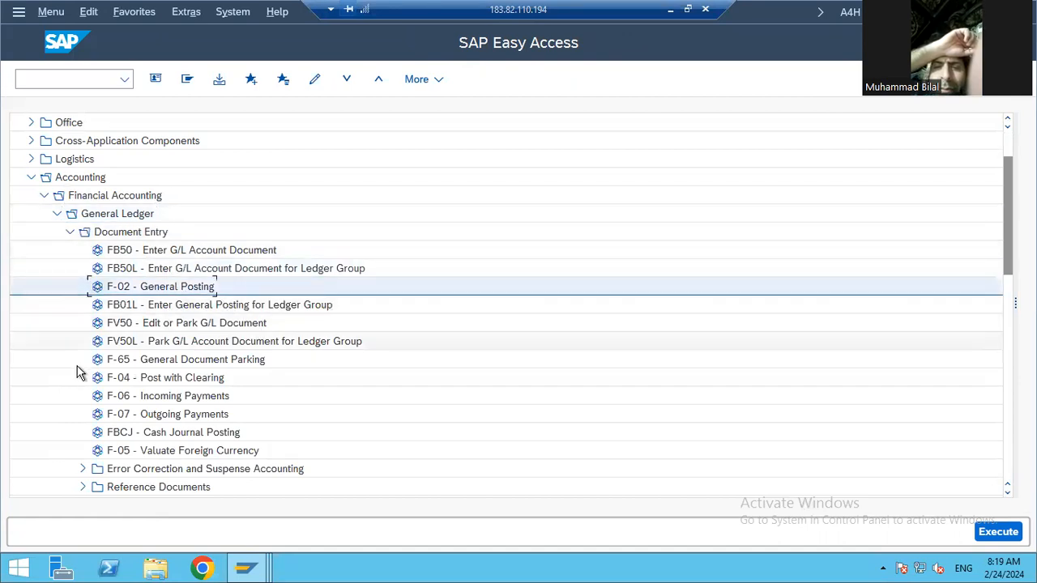
pyautogui.click(185, 324)
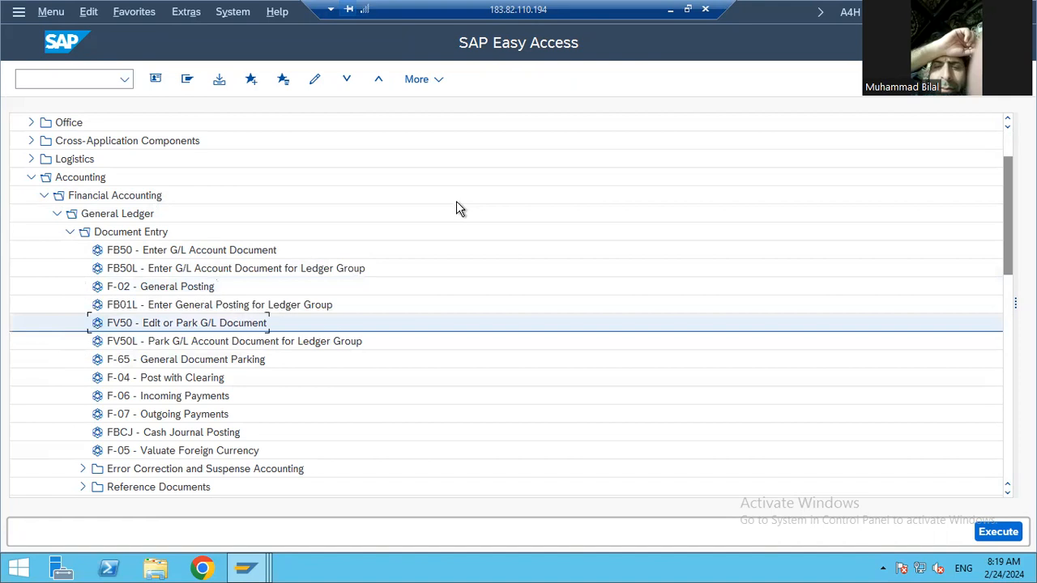
pyautogui.press('Return')
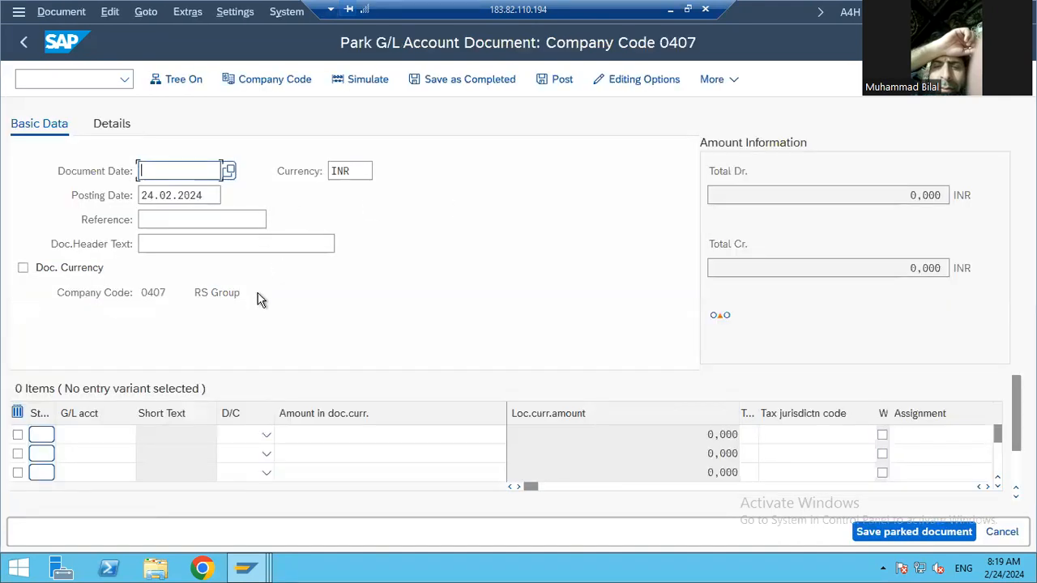
# Copy the posting date 24.02.2024 into the document date and confirm the header.
pyautogui.press('Tab')
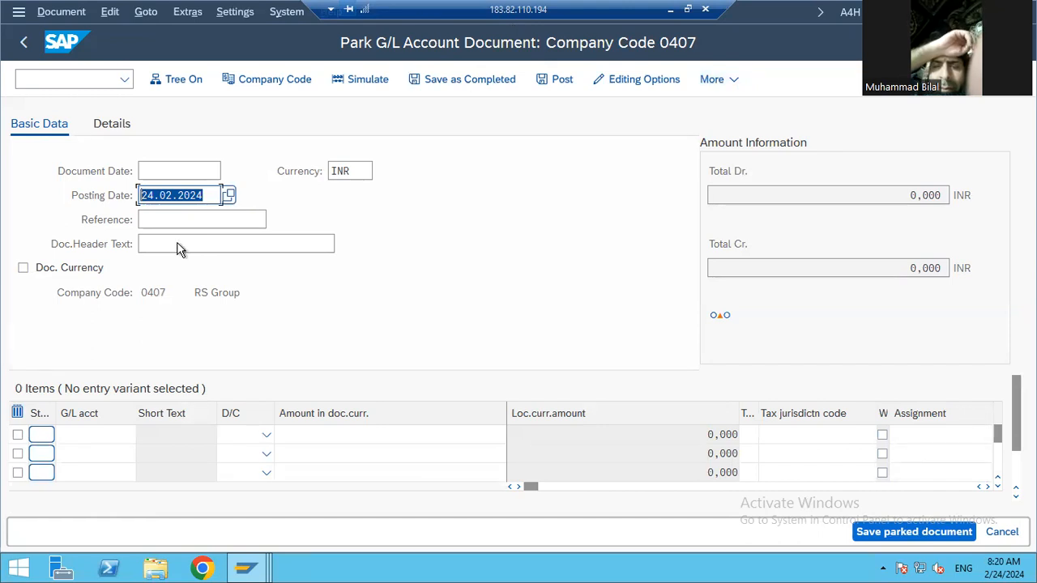
pyautogui.click(173, 173)
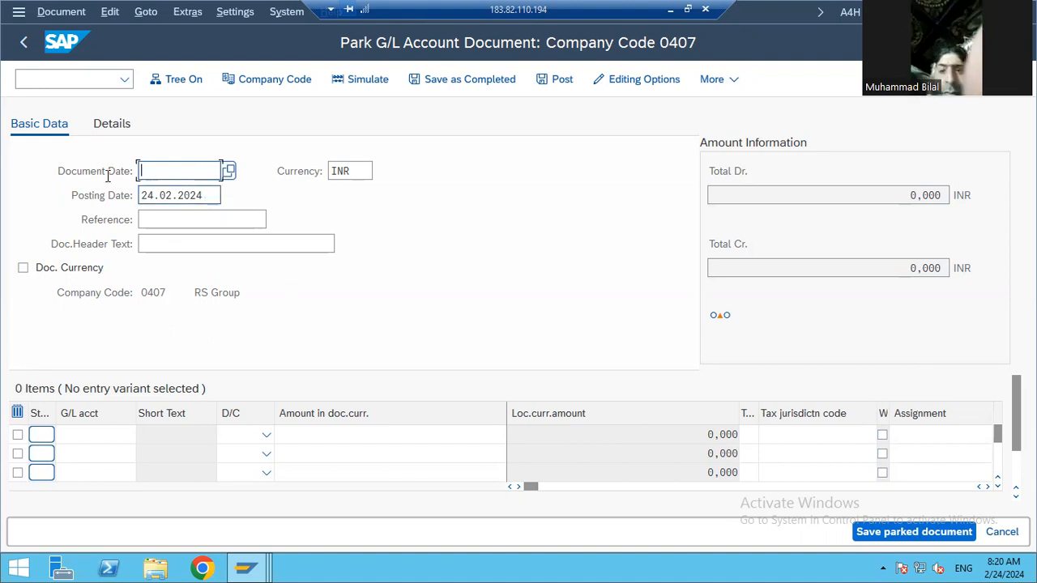
pyautogui.press('Tab')
pyautogui.hotkey('ctrl', 'c')
pyautogui.press('Home')
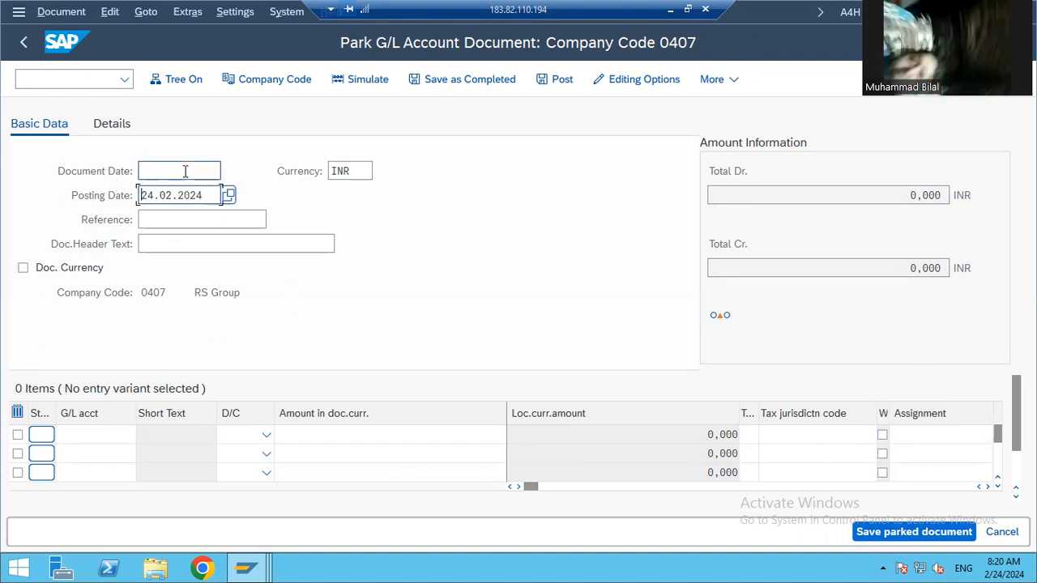
pyautogui.click(185, 172)
pyautogui.hotkey('ctrl', 'v')
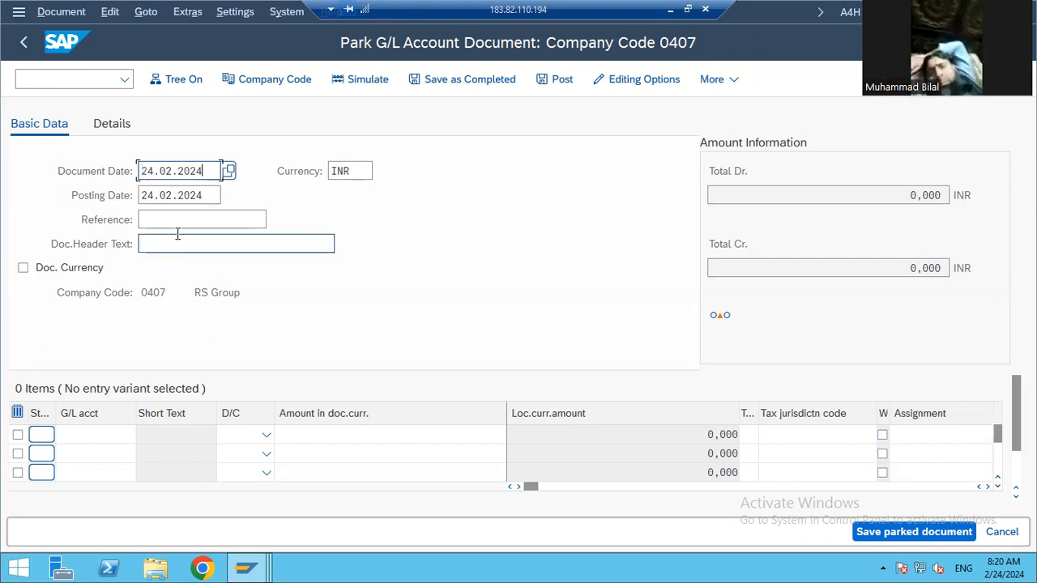
pyautogui.press('Return')
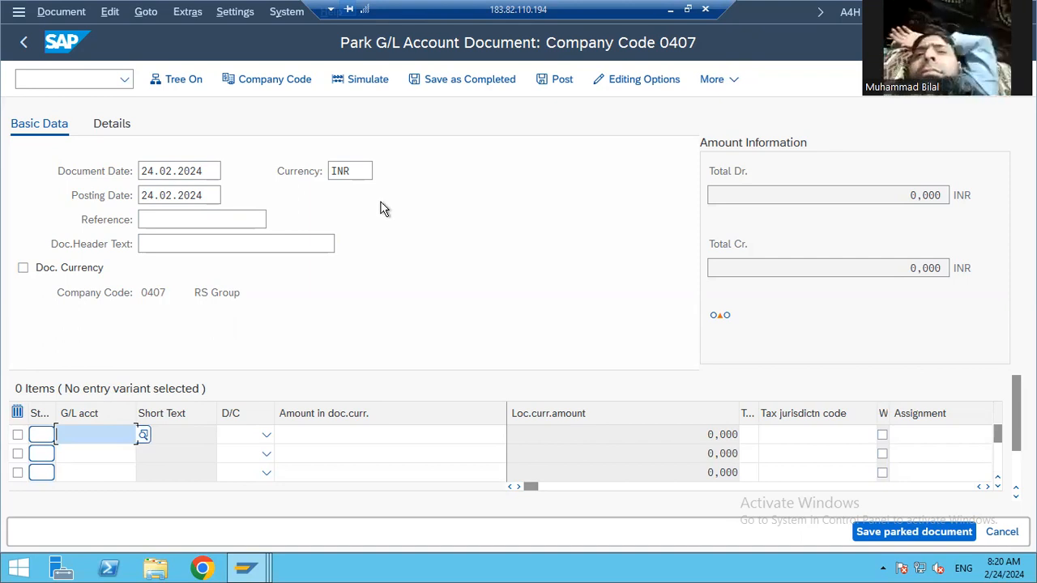
# Enter G/L accounts 400001 and 100401 in the first two line items and set the 400001 line to debit.
pyautogui.press('Down')
pyautogui.press('Return')
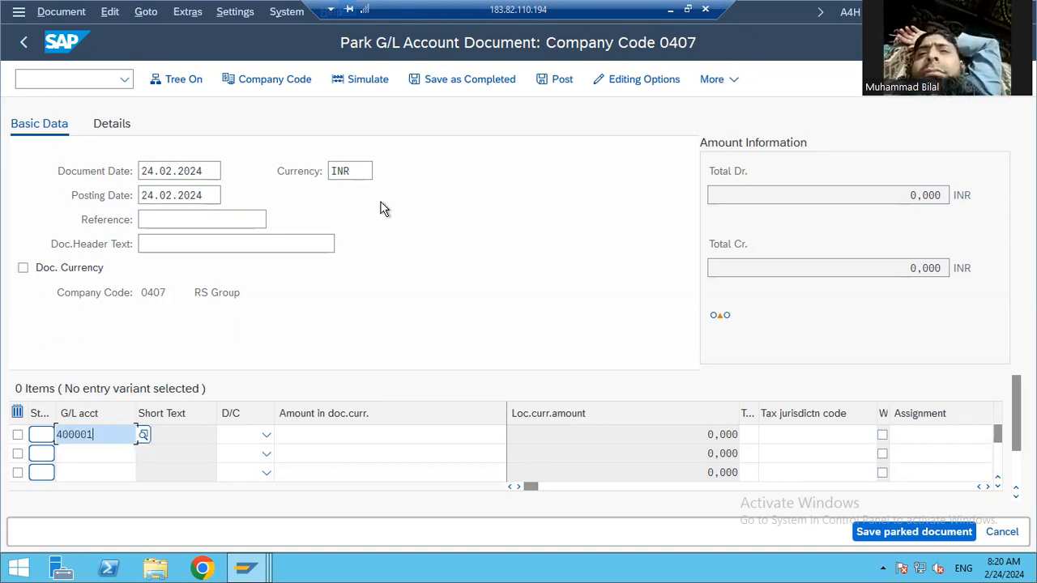
pyautogui.press('Down')
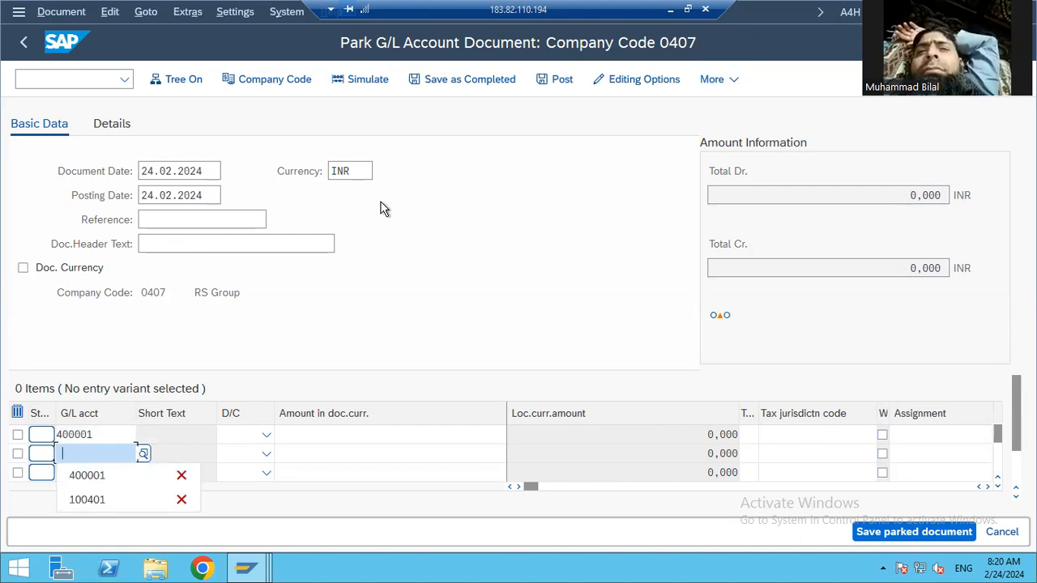
pyautogui.press('Down')
pyautogui.press('Down')
pyautogui.press('Return')
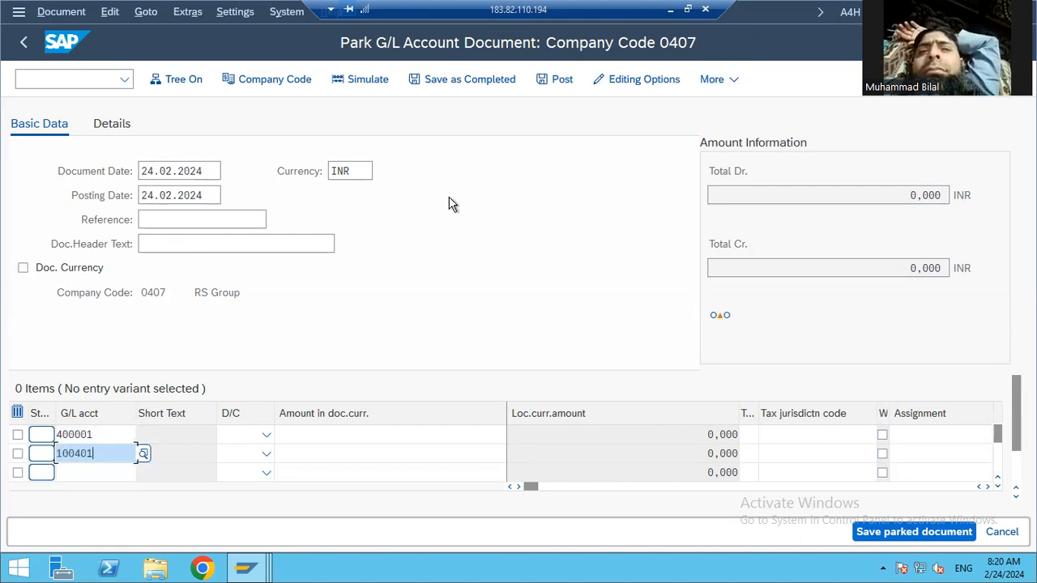
pyautogui.click(250, 434)
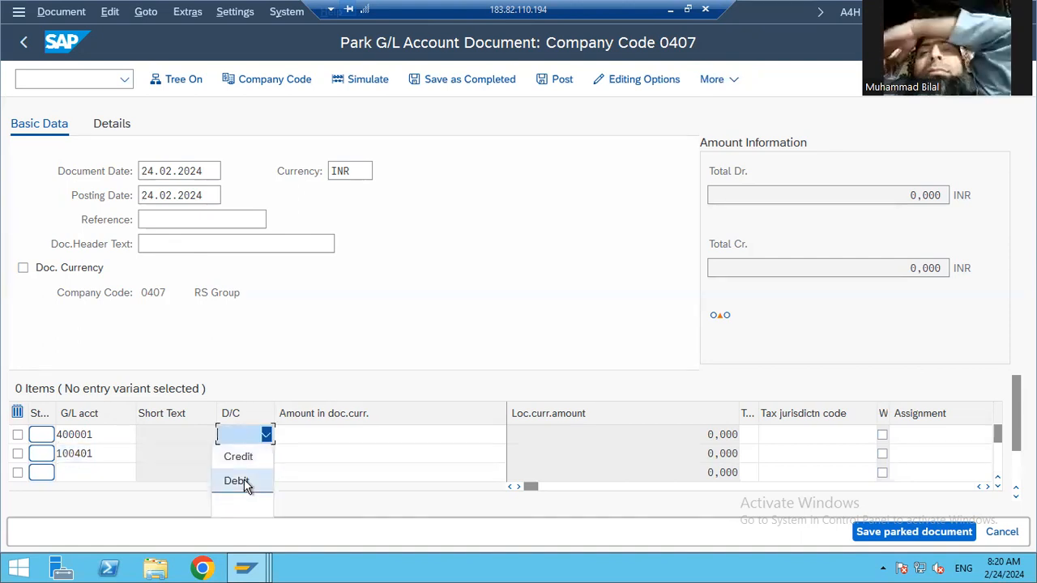
pyautogui.press('Return')
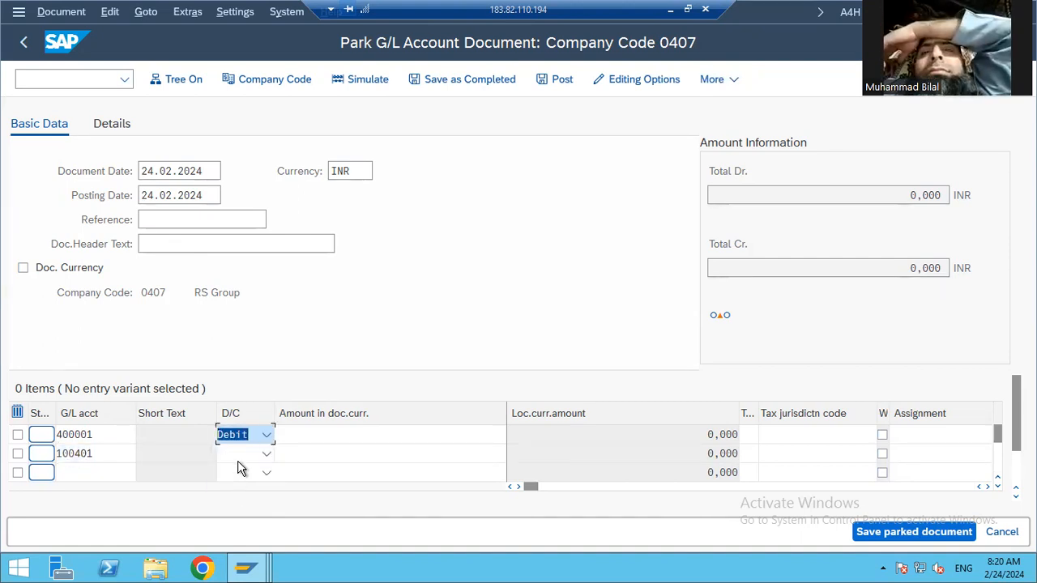
# Set the 100401 line item to credit and enter 500/Park as the document's reference.
pyautogui.click(241, 453)
pyautogui.click(250, 385)
pyautogui.click(346, 431)
pyautogui.click(212, 220)
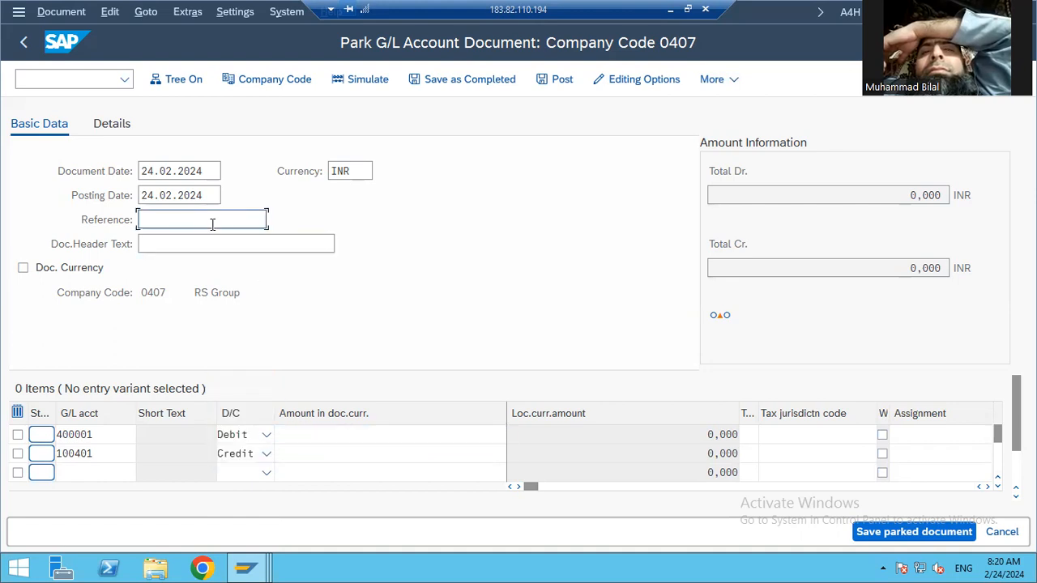
pyautogui.write('500/Park')
pyautogui.press('Tab')
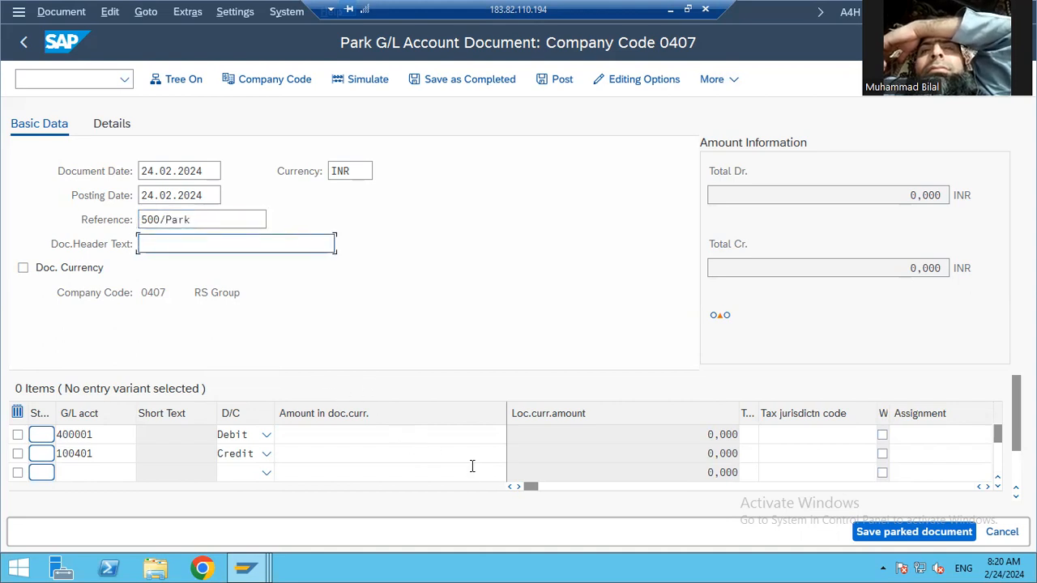
# Enter the amount 500 on the 400001 debit line and * on the 100401 credit line.
pyautogui.press('Tab')
pyautogui.write('5400')
pyautogui.press('BackSpace')
pyautogui.press('BackSpace')
pyautogui.press('Down')
pyautogui.write('*')
pyautogui.press('Tab')
pyautogui.press('Tab')
pyautogui.press('Tab')
pyautogui.press('Tab')
pyautogui.press('Tab')
pyautogui.press('Tab')
pyautogui.press('Tab')
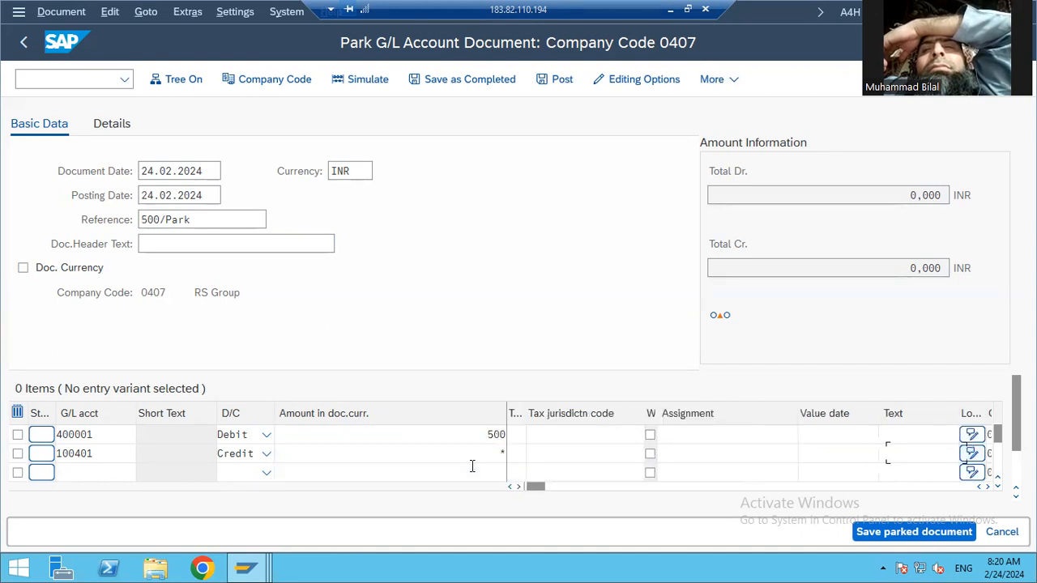
# Copy the reference 500/Park into the text of both line items, confirm the entries and check the balance.
pyautogui.click(907, 438)
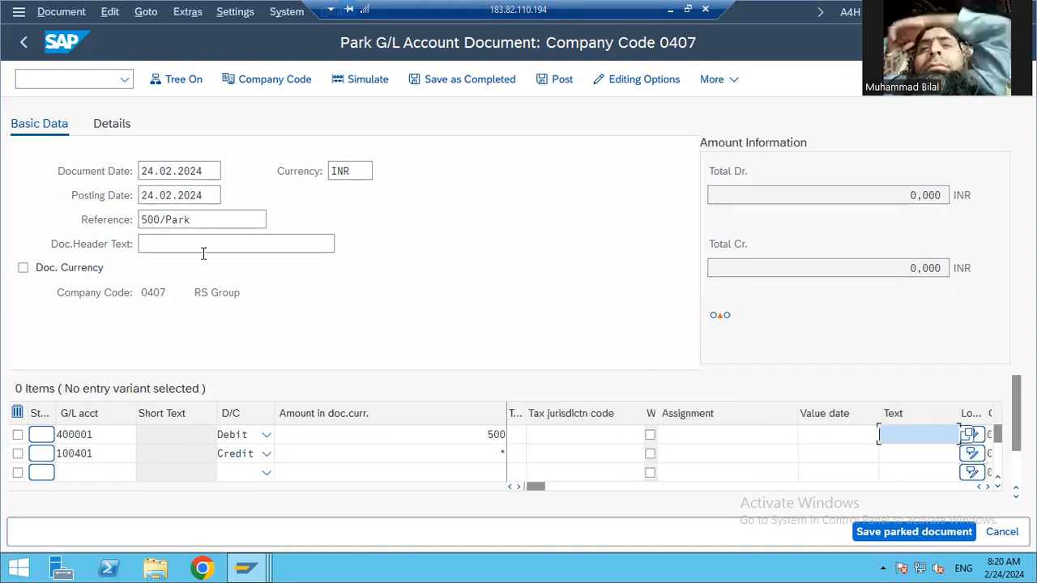
pyautogui.click(216, 212)
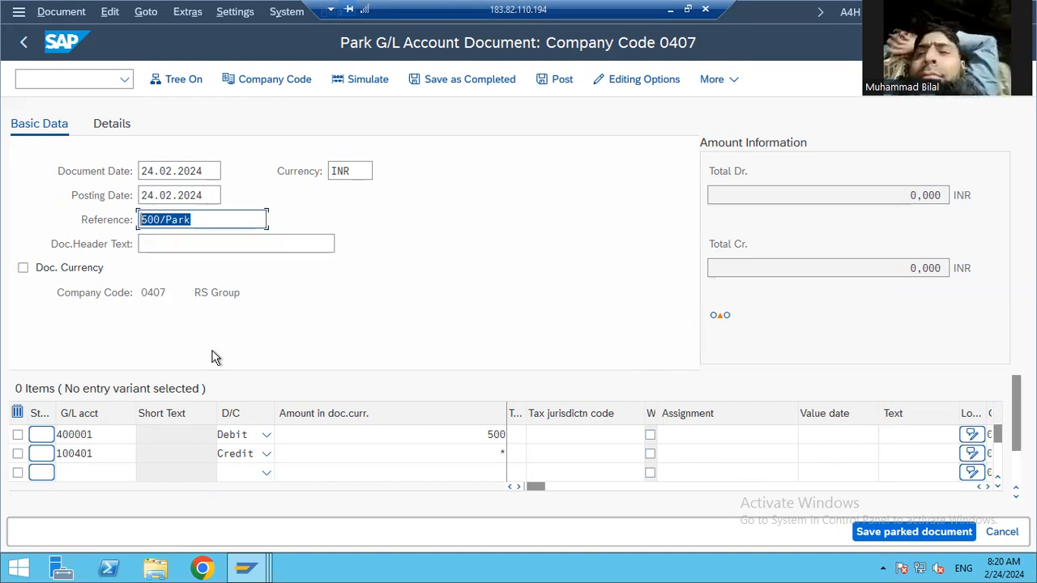
pyautogui.hotkey('ctrl', 'c')
pyautogui.click(899, 437)
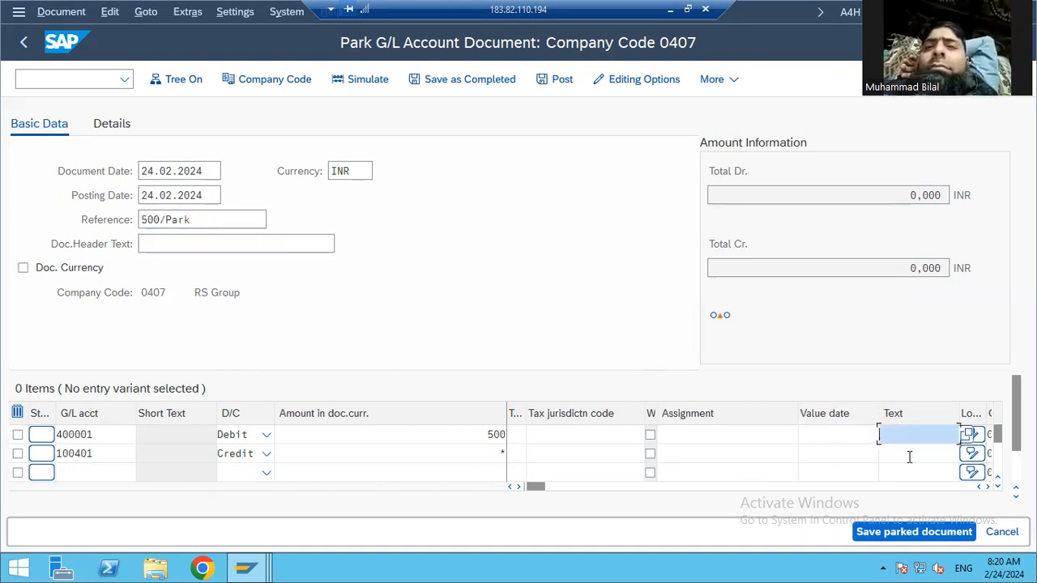
pyautogui.hotkey('ctrl', 'v')
pyautogui.click(908, 453)
pyautogui.hotkey('ctrl', 'v')
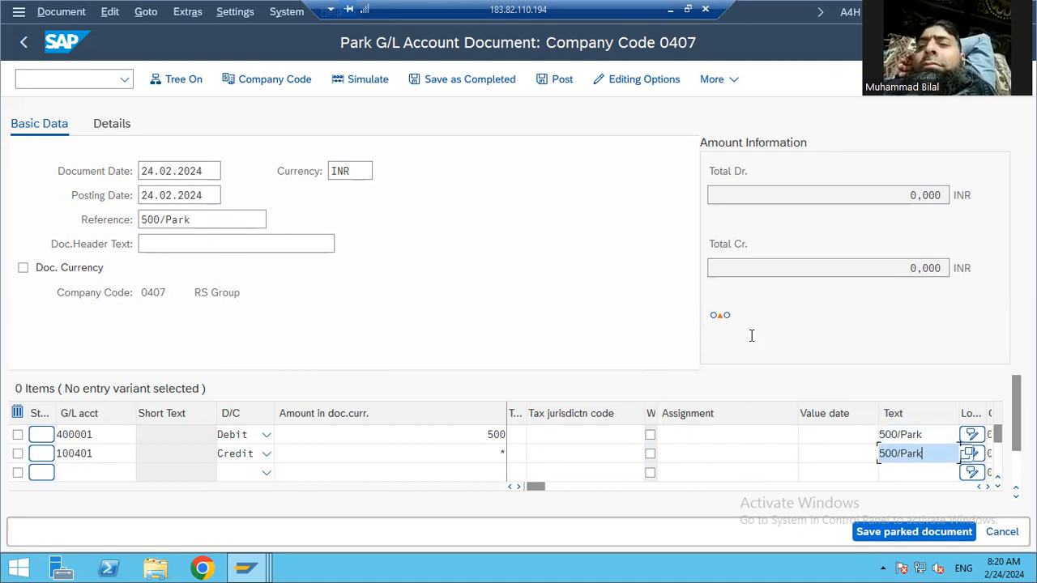
pyautogui.press('Return')
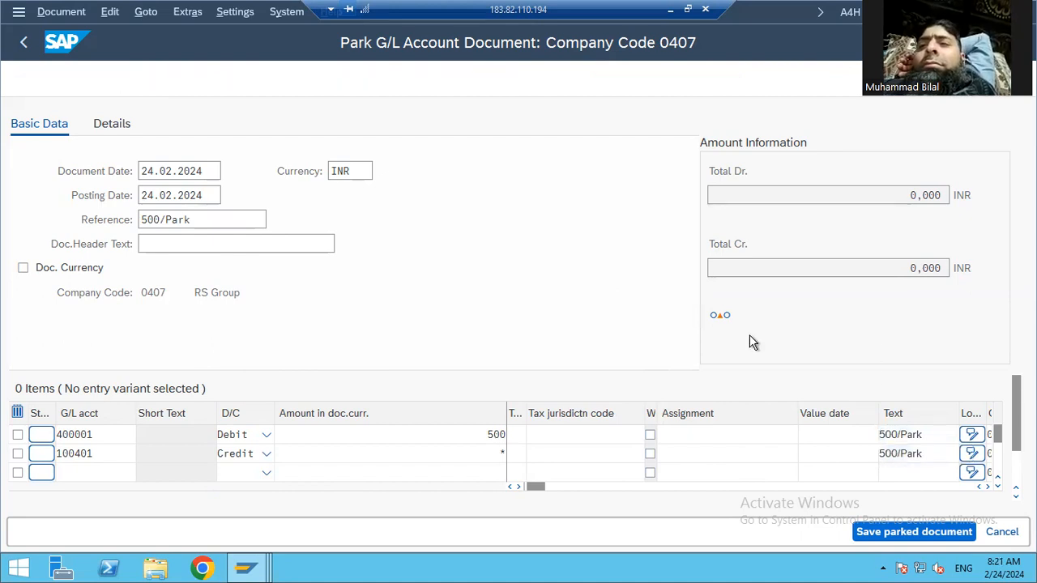
pyautogui.moveTo(726, 323)
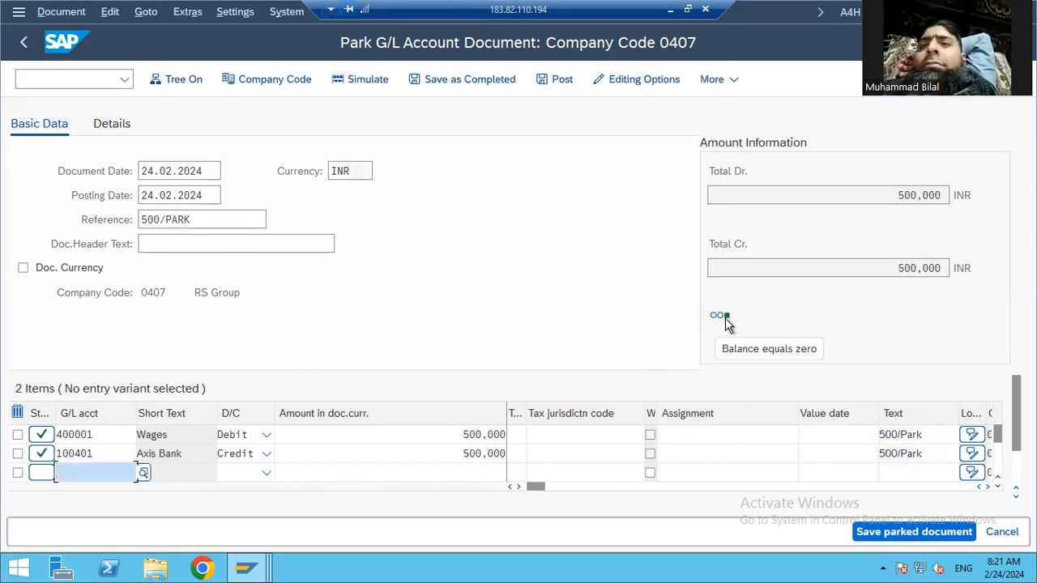
# Simulate the G/L document, review its two line items in the overview and park it.
pyautogui.click(711, 80)
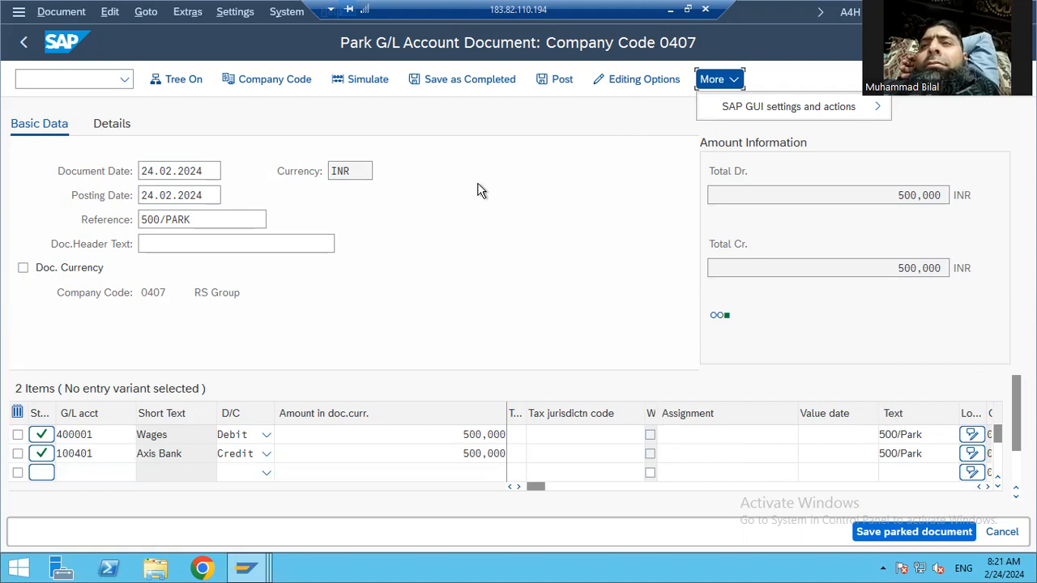
pyautogui.click(361, 88)
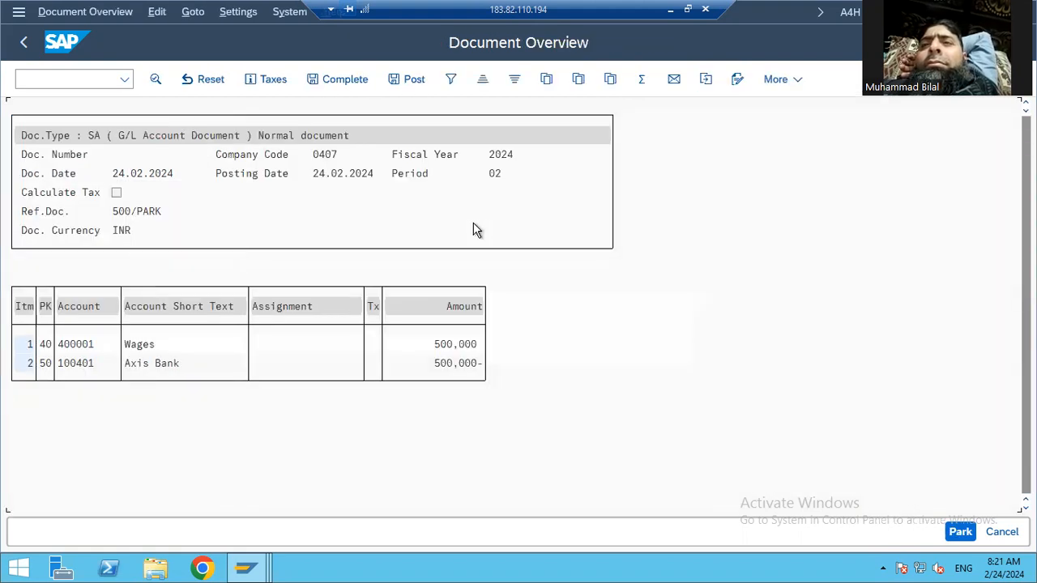
pyautogui.press('Down')
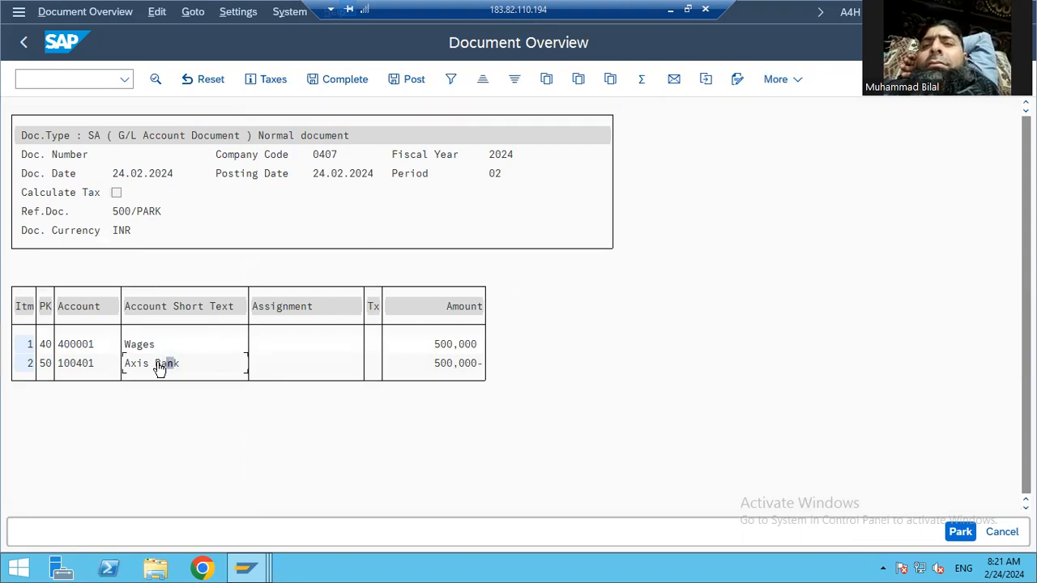
pyautogui.click(800, 81)
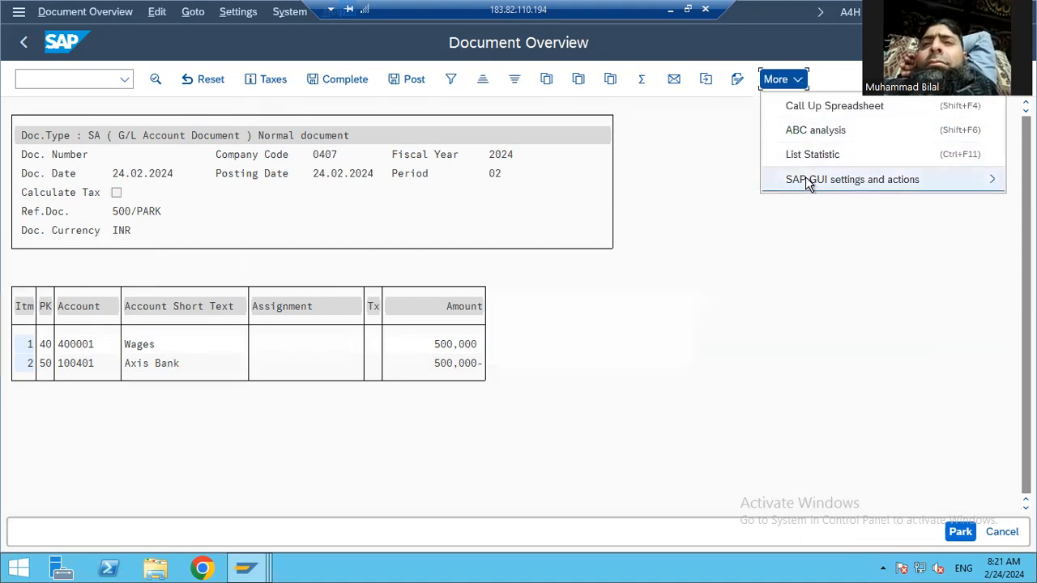
pyautogui.moveTo(804, 184)
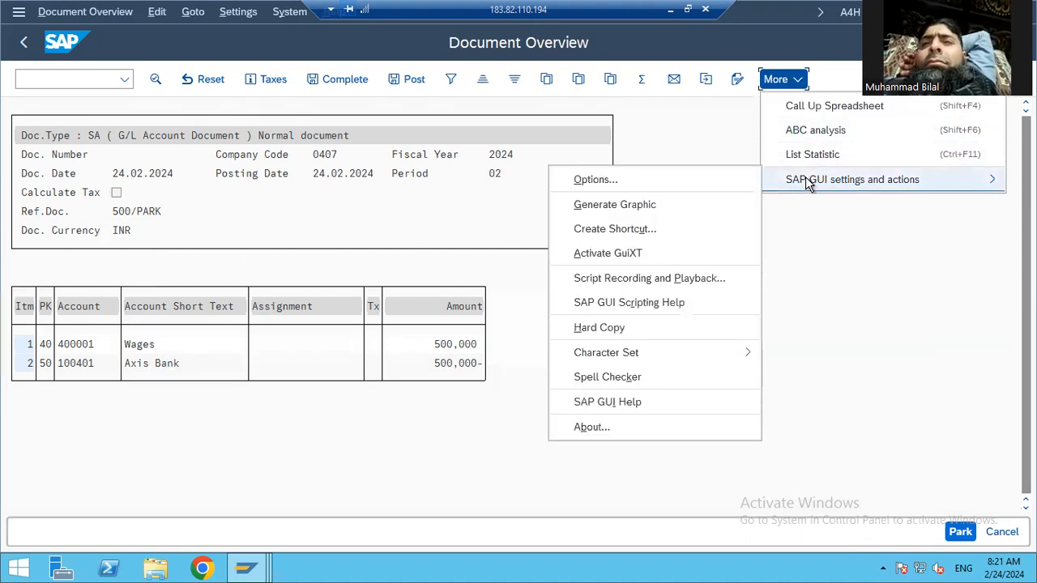
pyautogui.click(884, 398)
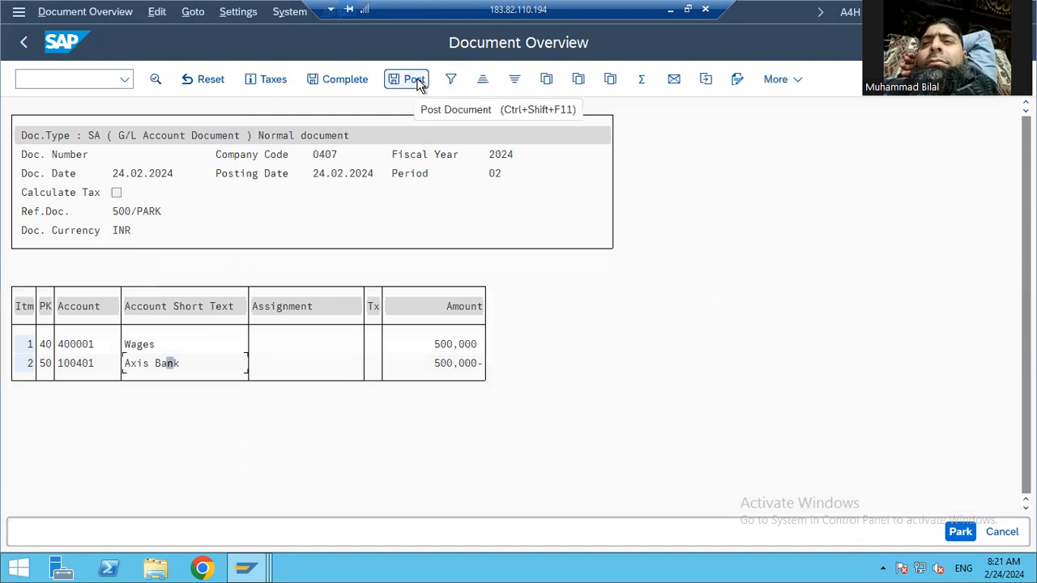
pyautogui.click(958, 531)
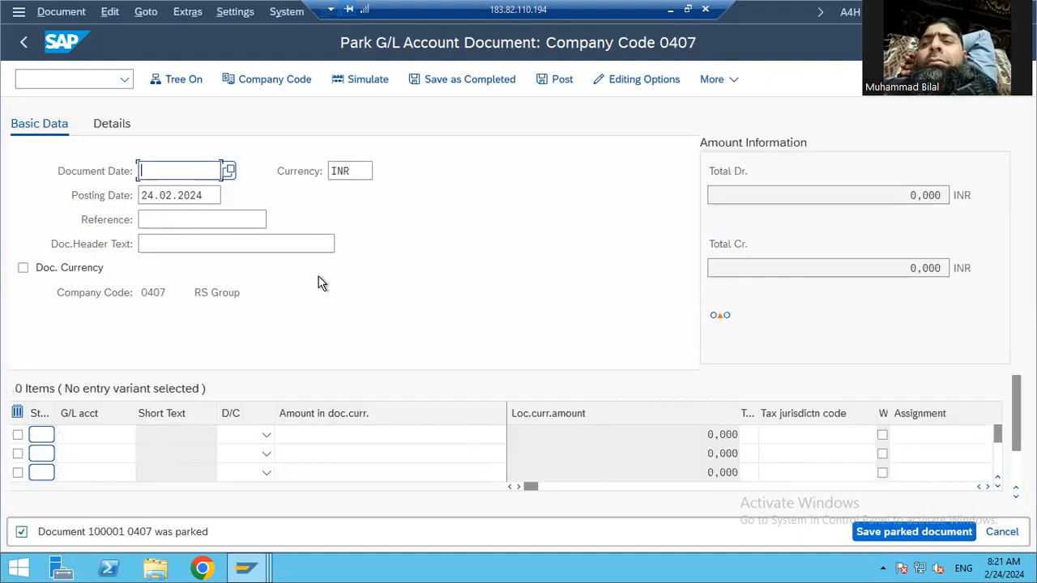
pyautogui.moveTo(76, 541); pyautogui.dragTo(173, 538)
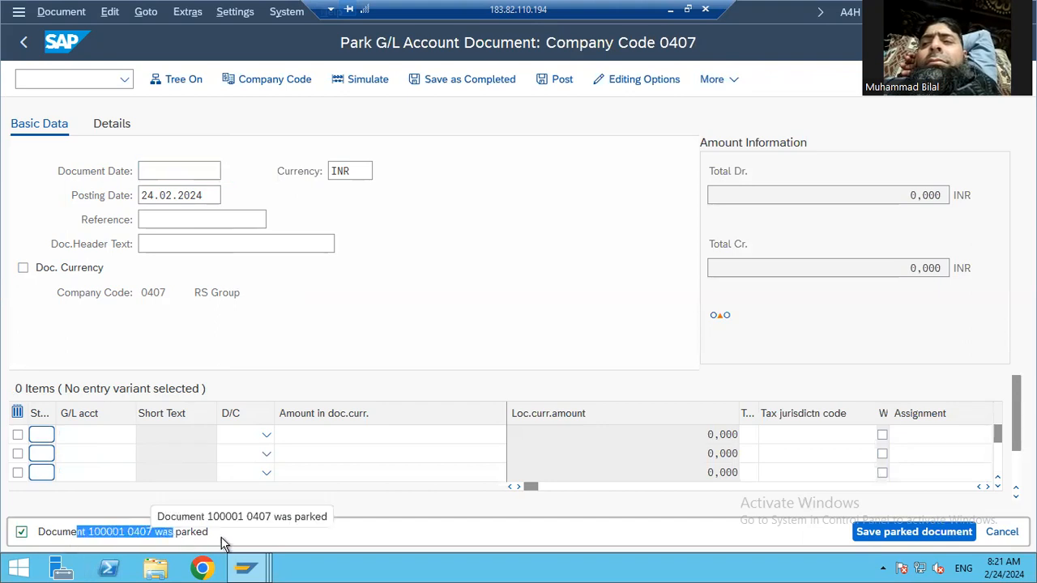
# Return to SAP Easy Access with /n and open the F-02 General Posting transaction.
pyautogui.click(85, 77)
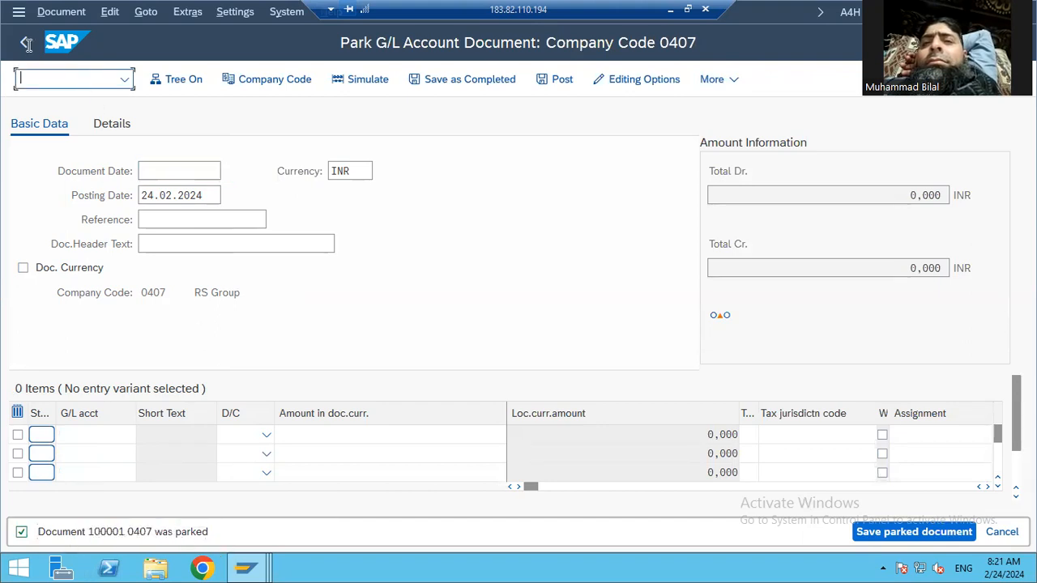
pyautogui.click(26, 46)
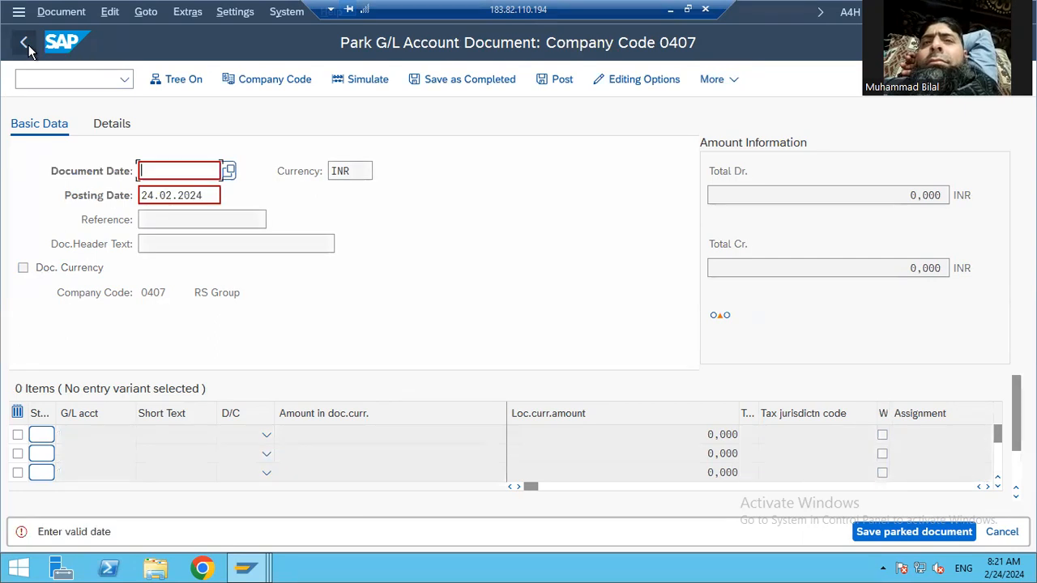
pyautogui.click(82, 74)
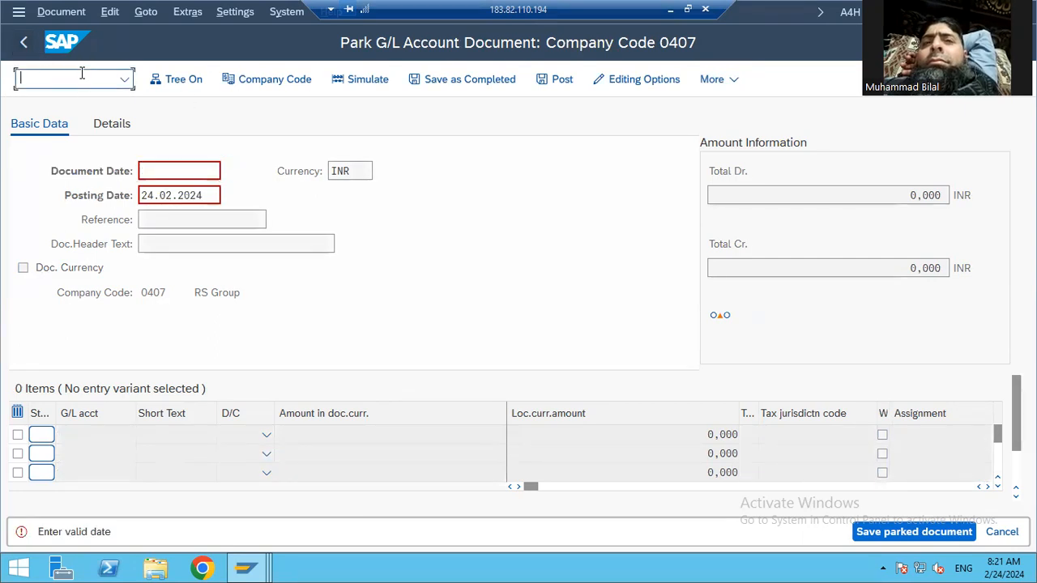
pyautogui.write('/n')
pyautogui.press('Return')
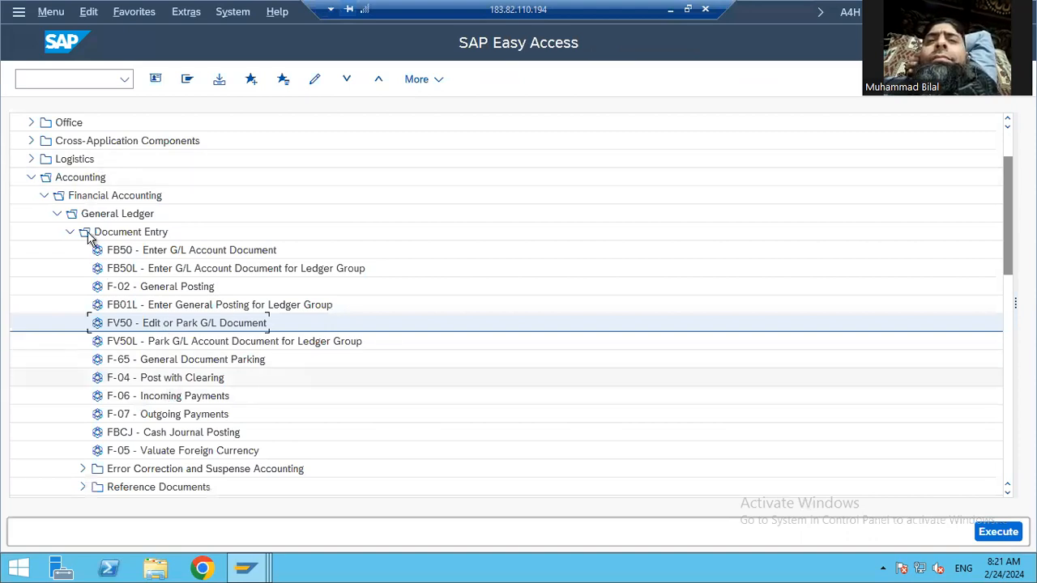
pyautogui.click(126, 290)
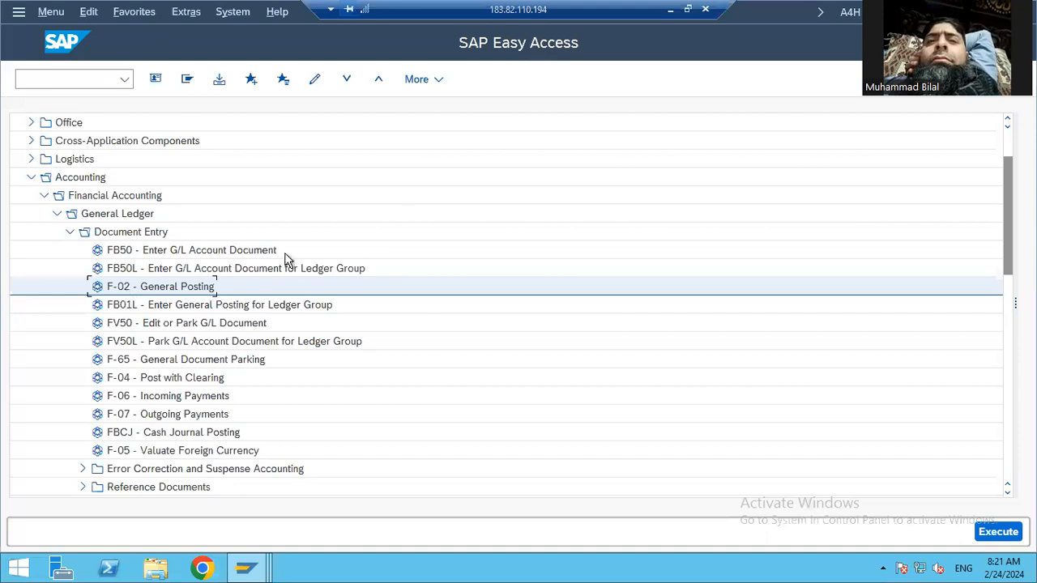
pyautogui.press('Return')
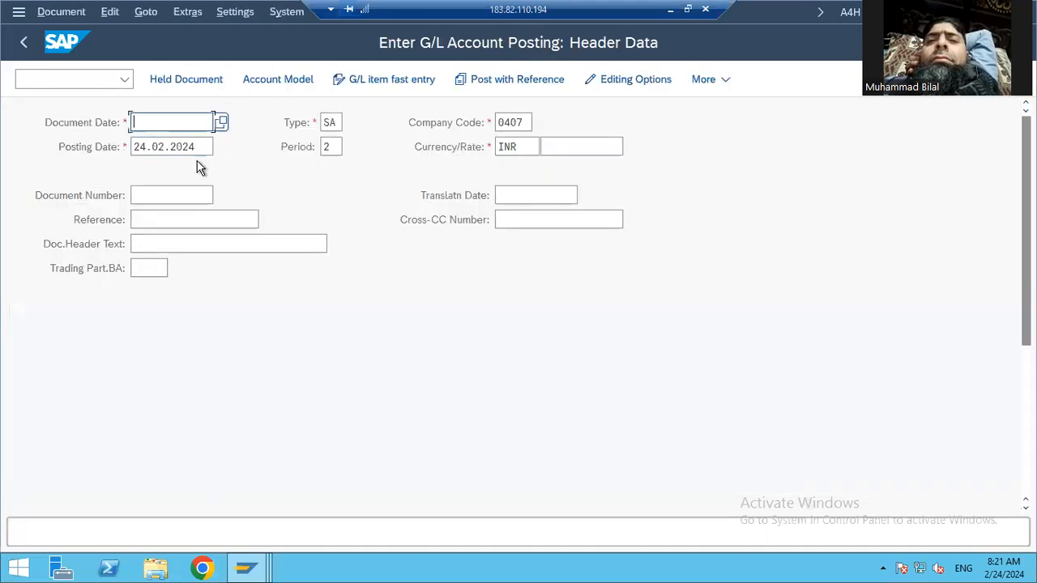
# Enter 24.02.2024 as the document date, keeping the same date as the posting date.
pyautogui.press('Tab')
pyautogui.hotkey('shift', 'Tab')
pyautogui.press('Down')
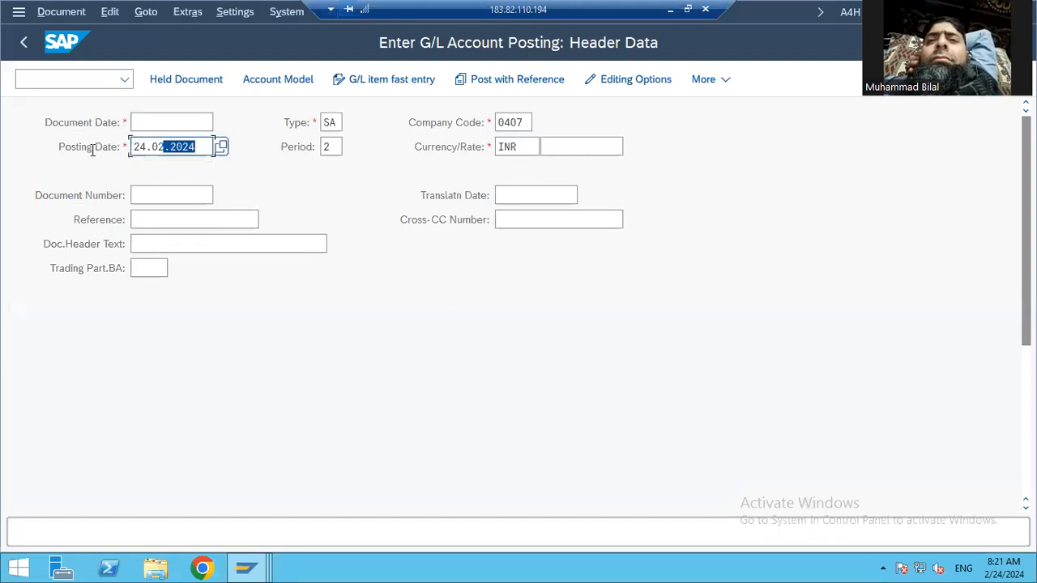
pyautogui.press('Delete')
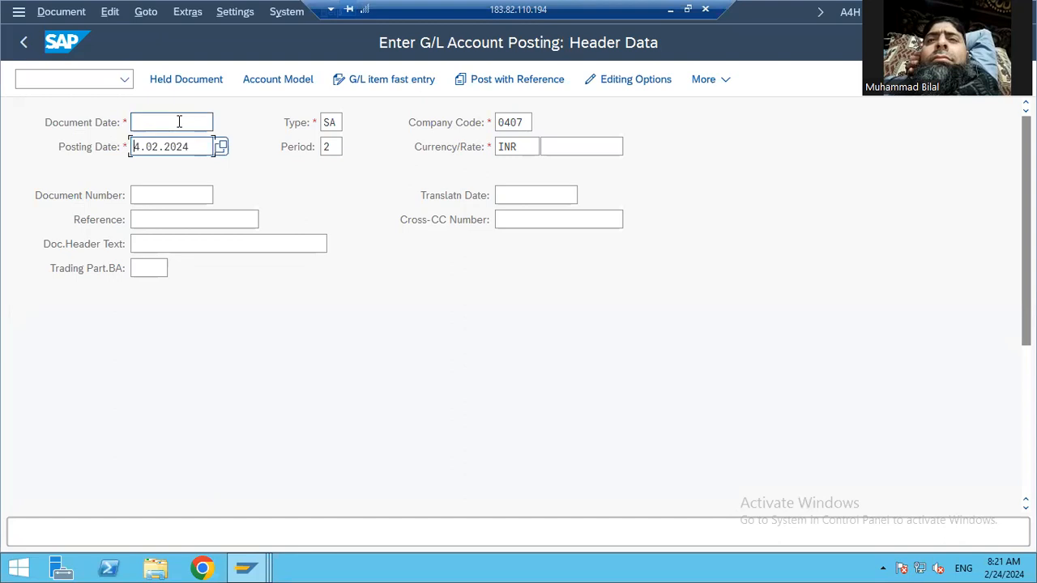
pyautogui.write('2')
pyautogui.click(182, 122)
pyautogui.hotkey('ctrl', 'v')
# Set the document header text to Hold-300.
pyautogui.click(165, 245)
pyautogui.write('Hold-400')
pyautogui.press('Tab')
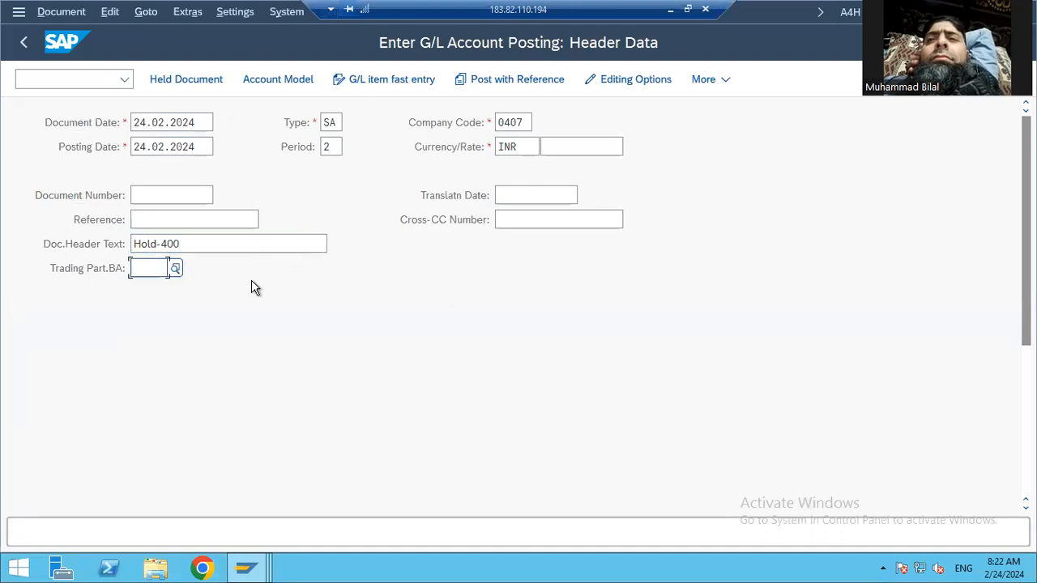
pyautogui.hotkey('shift', 'Tab')
pyautogui.press('Right')
pyautogui.press('Right')
pyautogui.press('Right')
pyautogui.press('Right')
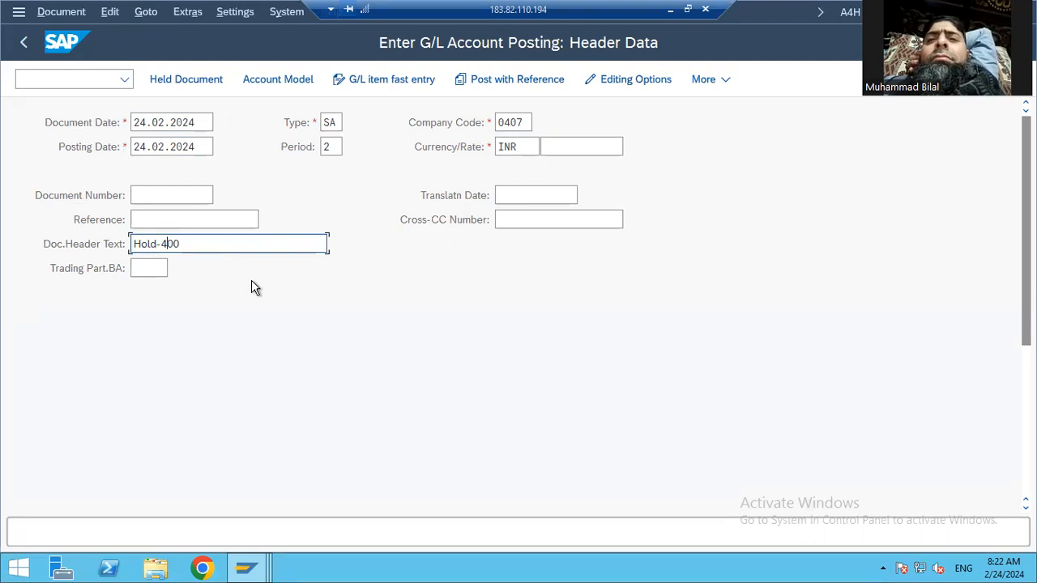
pyautogui.press('Tab')
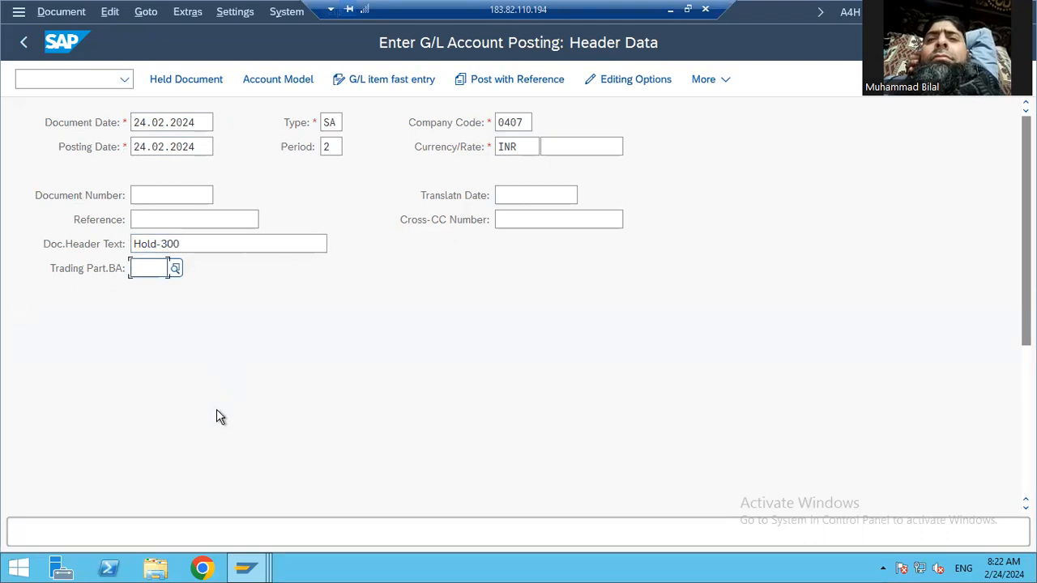
# Open the posting key list for the first line item and examine the customer and vendor keys.
pyautogui.press('Tab')
pyautogui.press('Tab')
pyautogui.click(89, 489)
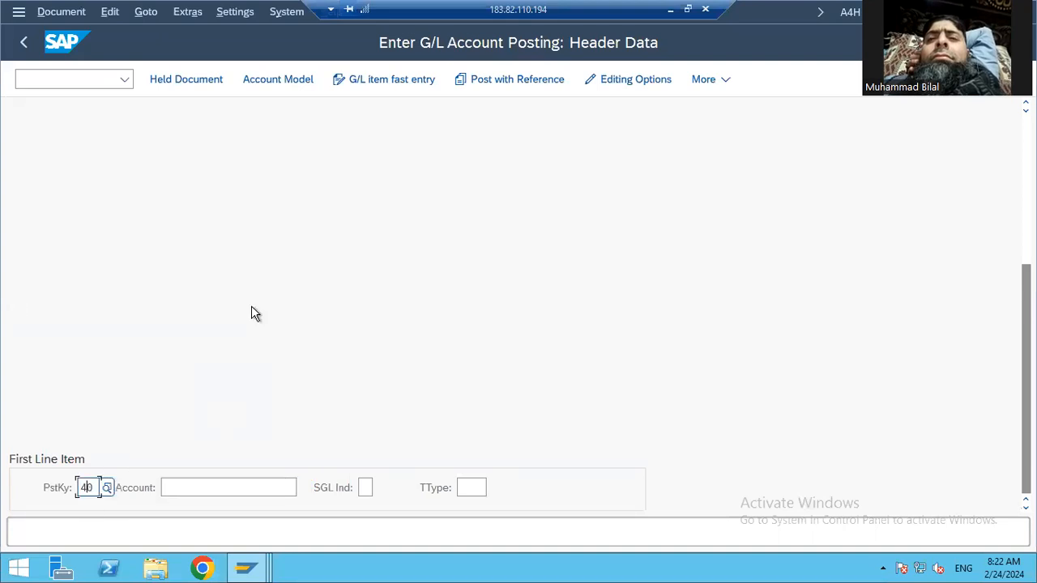
pyautogui.press('F4')
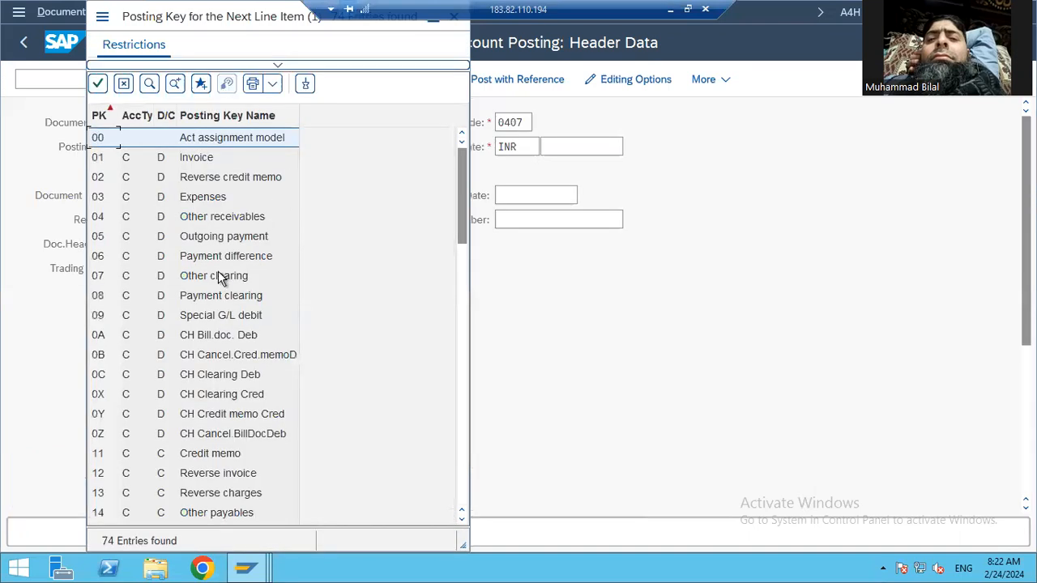
pyautogui.click(148, 282)
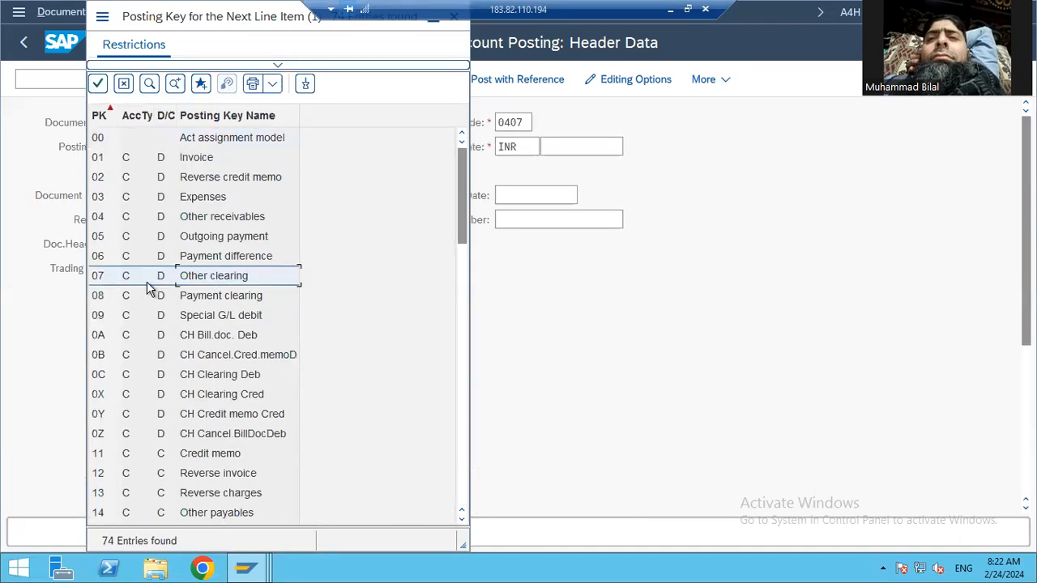
pyautogui.click(102, 282)
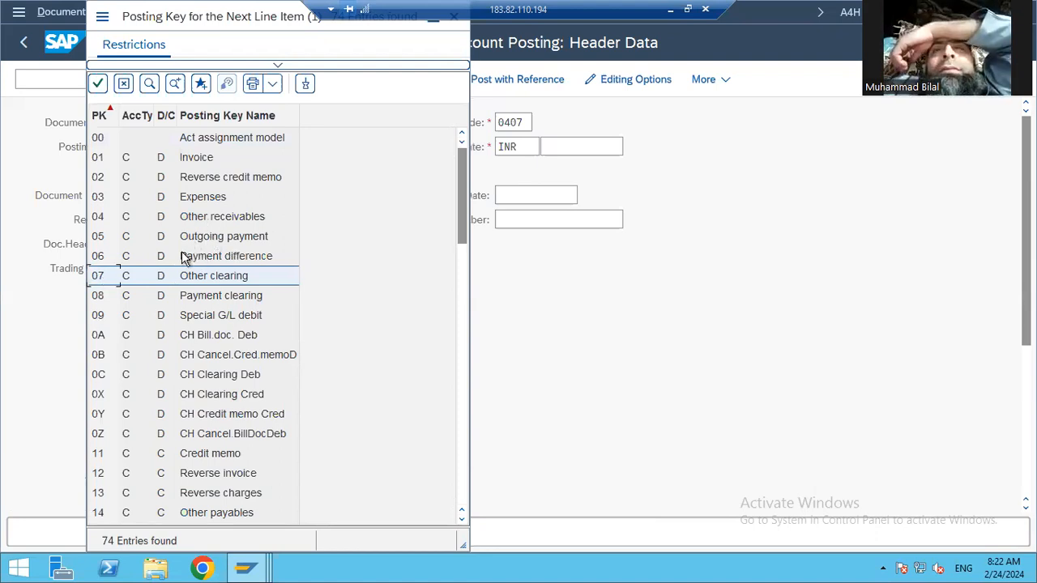
pyautogui.scroll(-3, 127, 398)
pyautogui.click(126, 395)
pyautogui.scroll(-4, 128, 398)
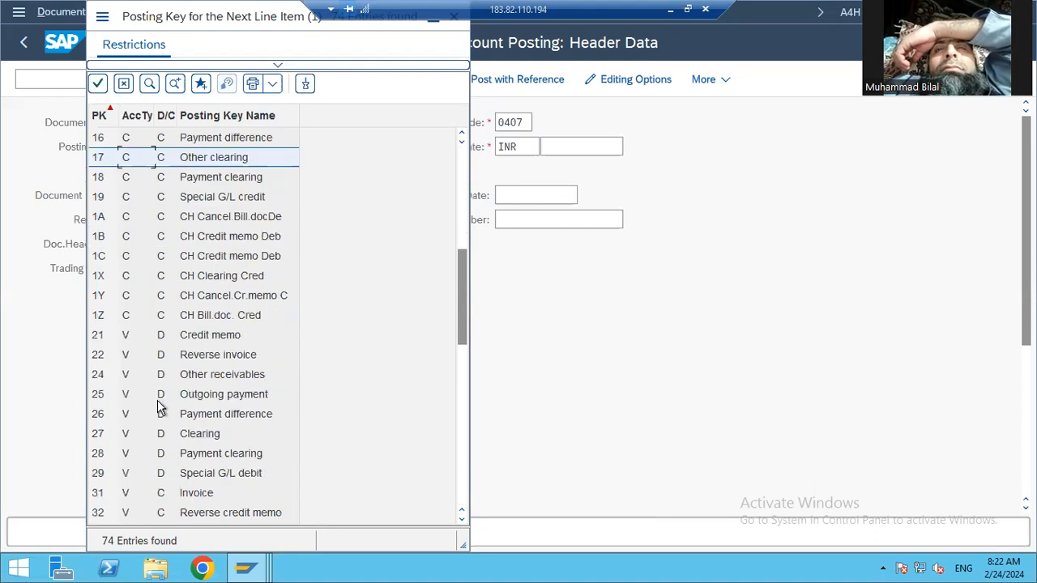
pyautogui.scroll(-5, 159, 409)
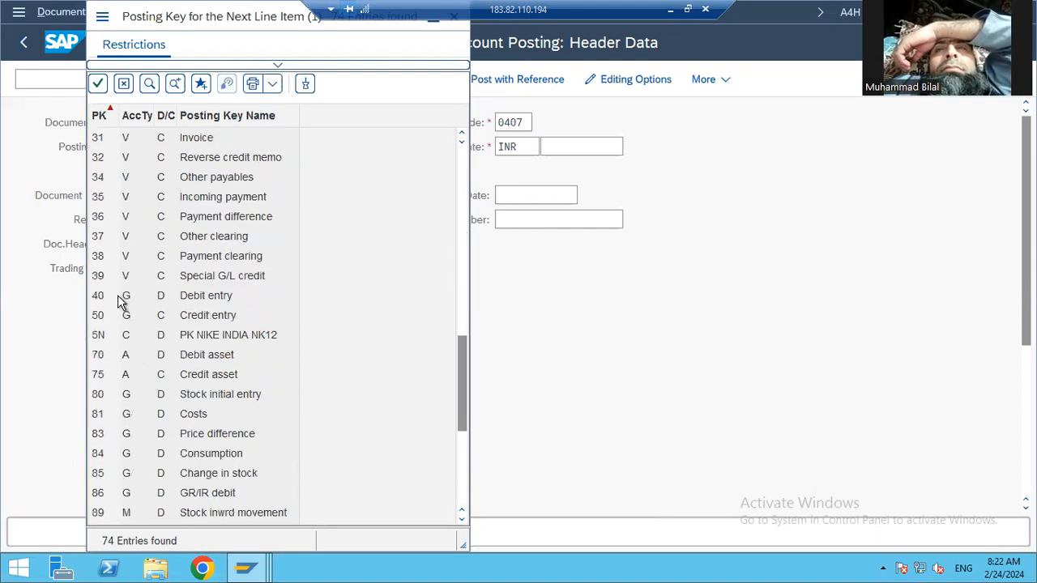
# Examine the G/L, asset and material posting keys with their debit or credit indicators, including 40, 50, 70, 75 and 99.
pyautogui.click(127, 315)
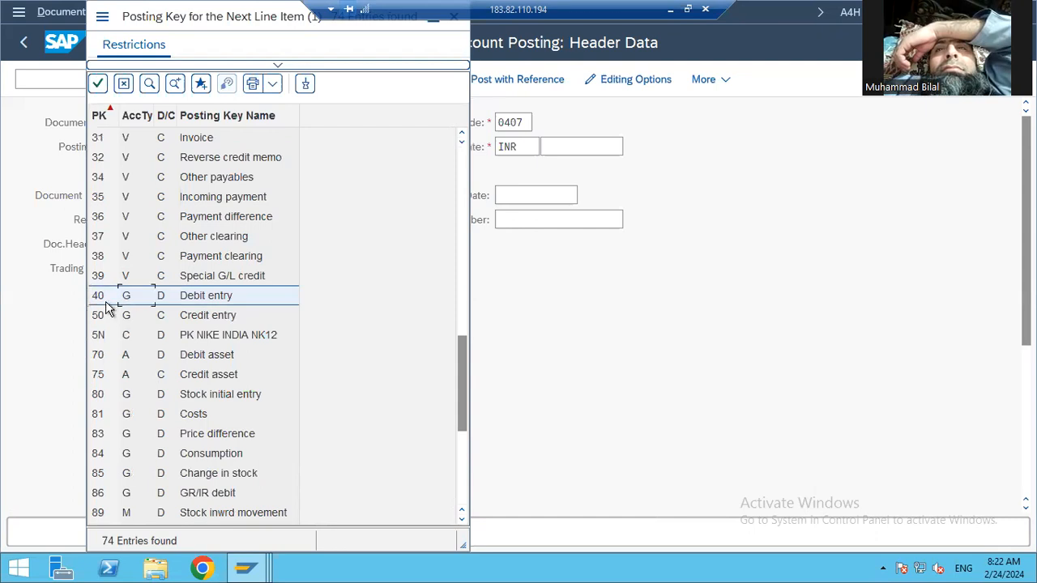
pyautogui.click(103, 298)
pyautogui.click(104, 314)
pyautogui.click(198, 316)
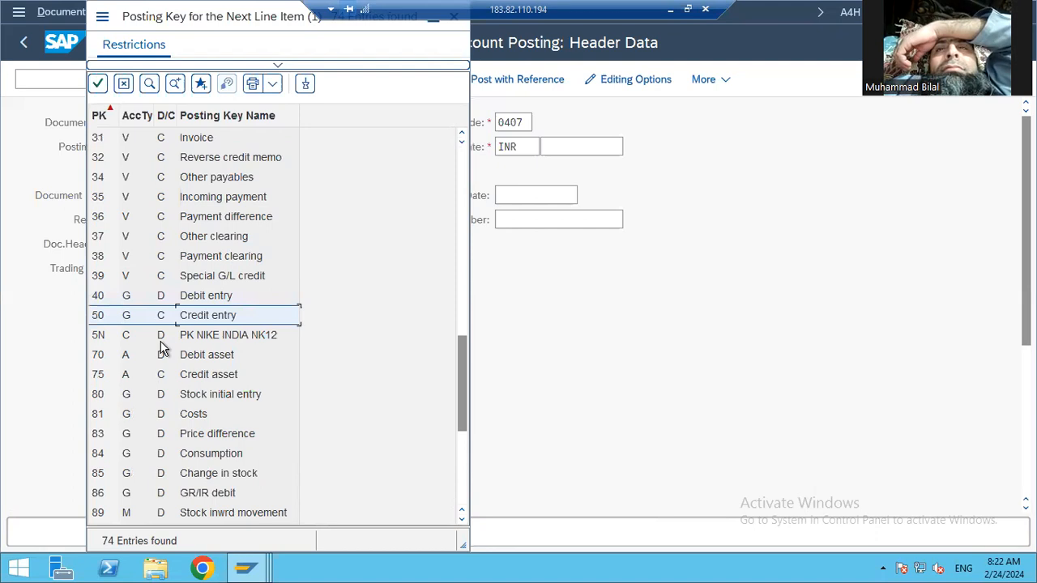
pyautogui.click(130, 357)
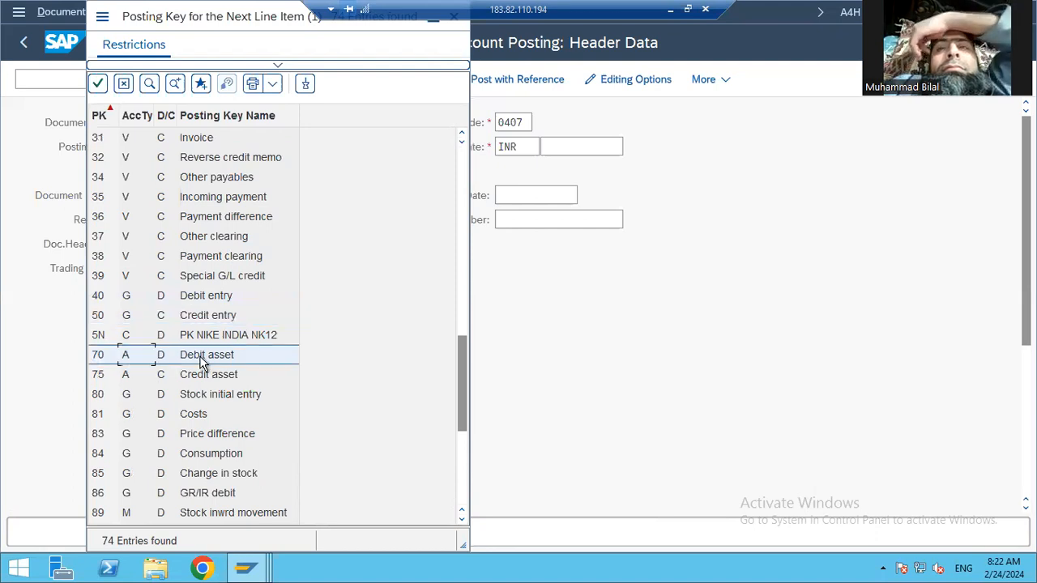
pyautogui.click(101, 357)
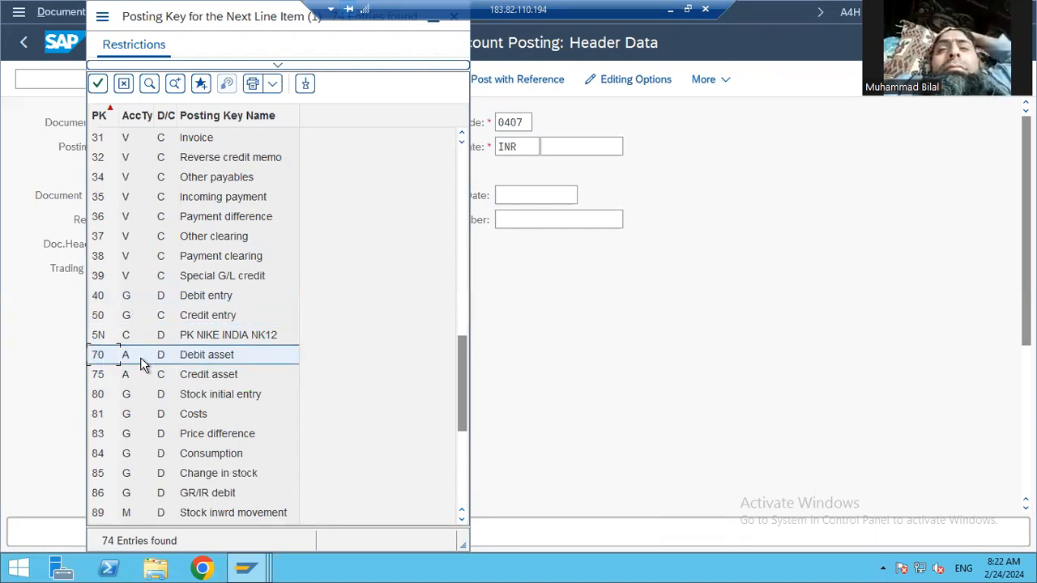
pyautogui.click(101, 377)
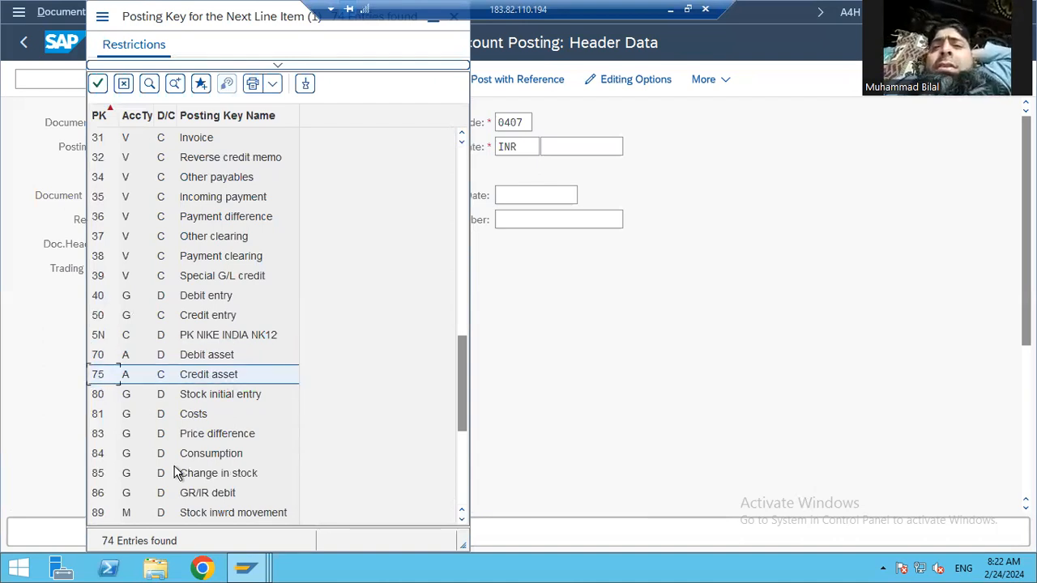
pyautogui.scroll(-4, 174, 474)
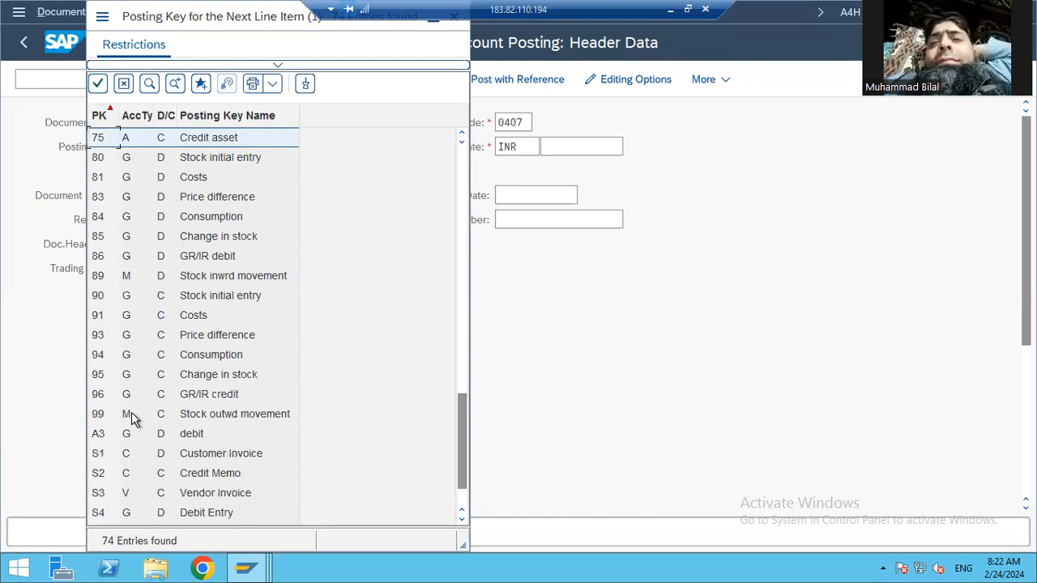
pyautogui.click(128, 414)
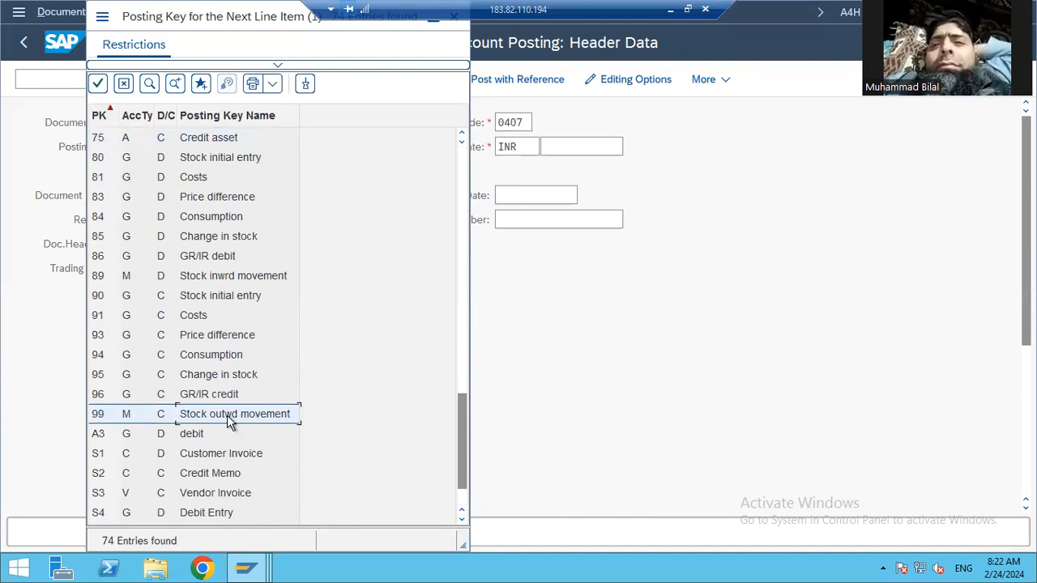
pyautogui.click(104, 417)
pyautogui.scroll(-1, 162, 293)
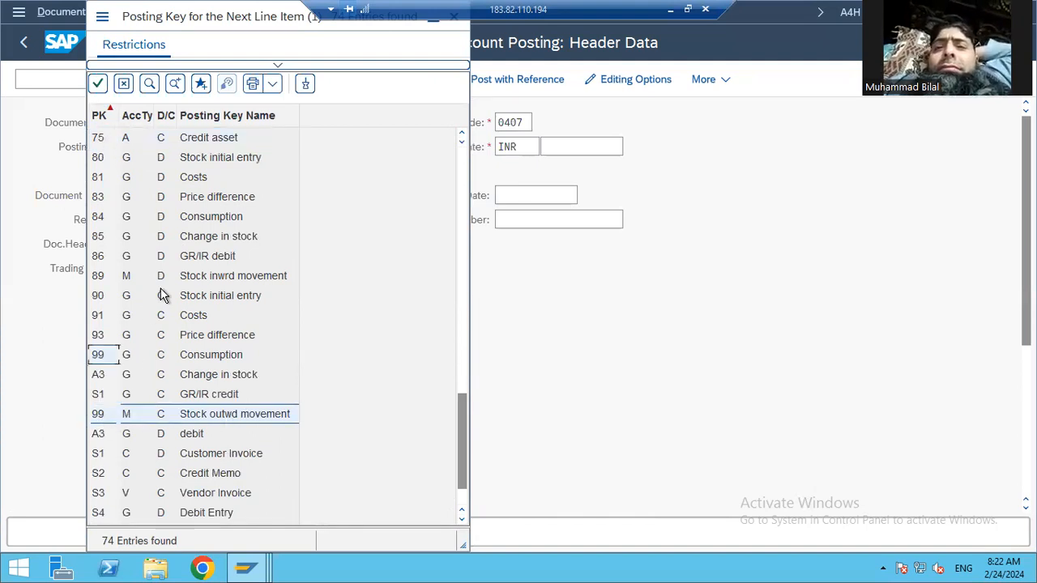
pyautogui.click(222, 236)
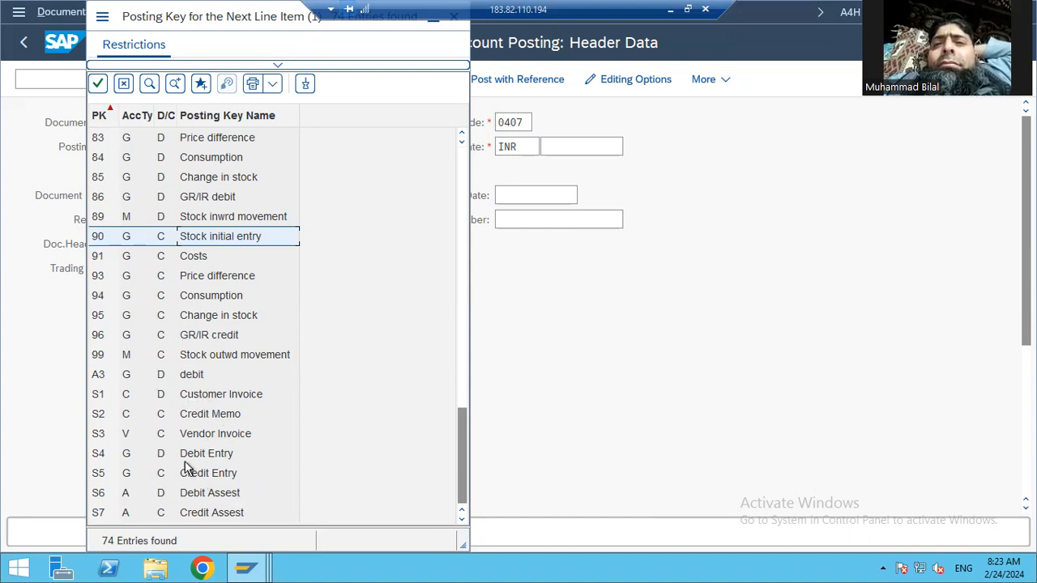
# Choose posting key 40 (Debit entry) for the first line item and open the search help for its account.
pyautogui.scroll(4, 187, 297)
pyautogui.click(197, 294)
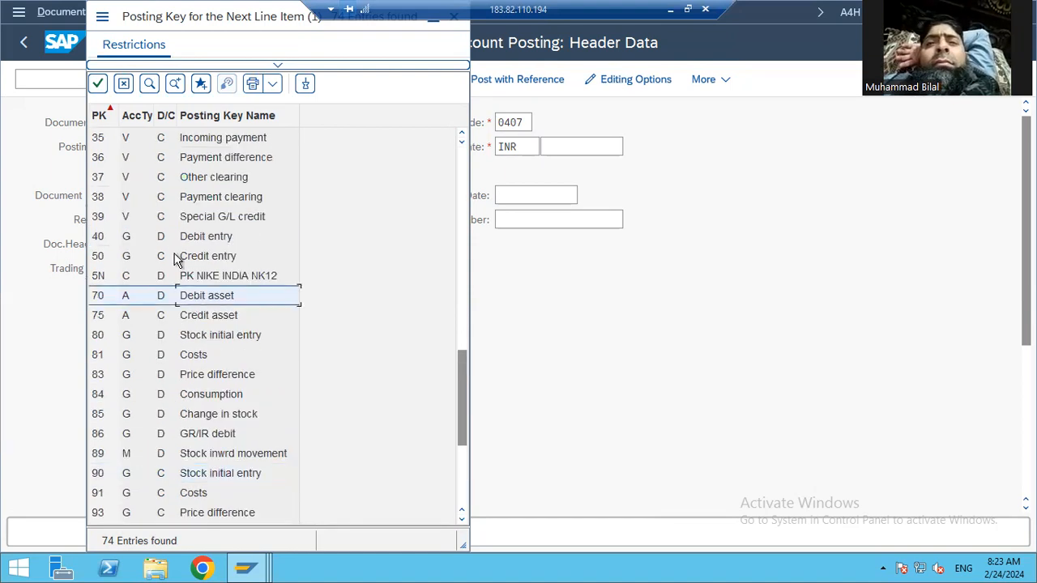
pyautogui.doubleClick(101, 237)
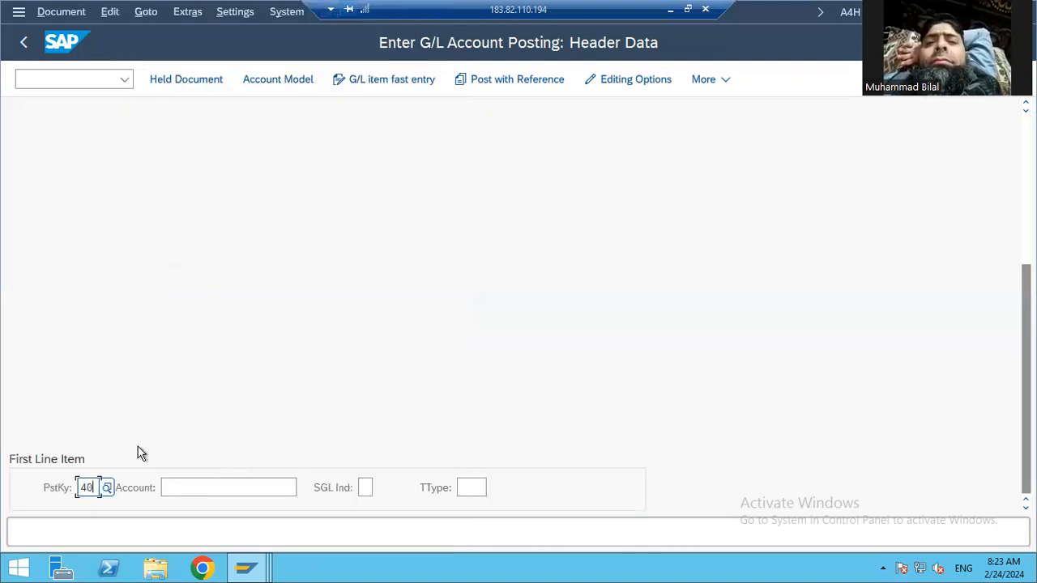
pyautogui.click(189, 486)
pyautogui.click(304, 488)
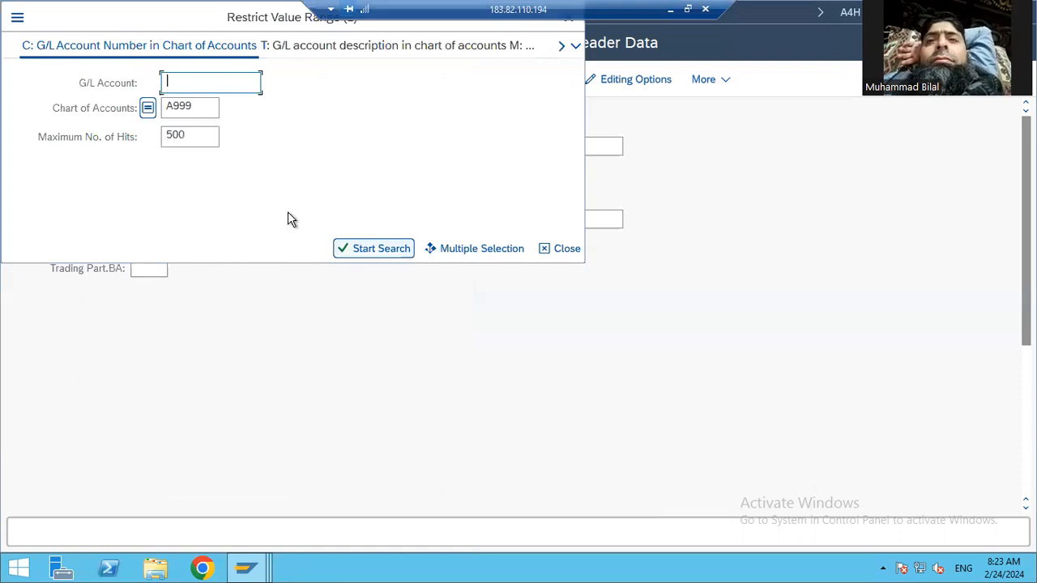
# Try to restrict the G/L account search to chart of accounts 0407.
pyautogui.press('Tab')
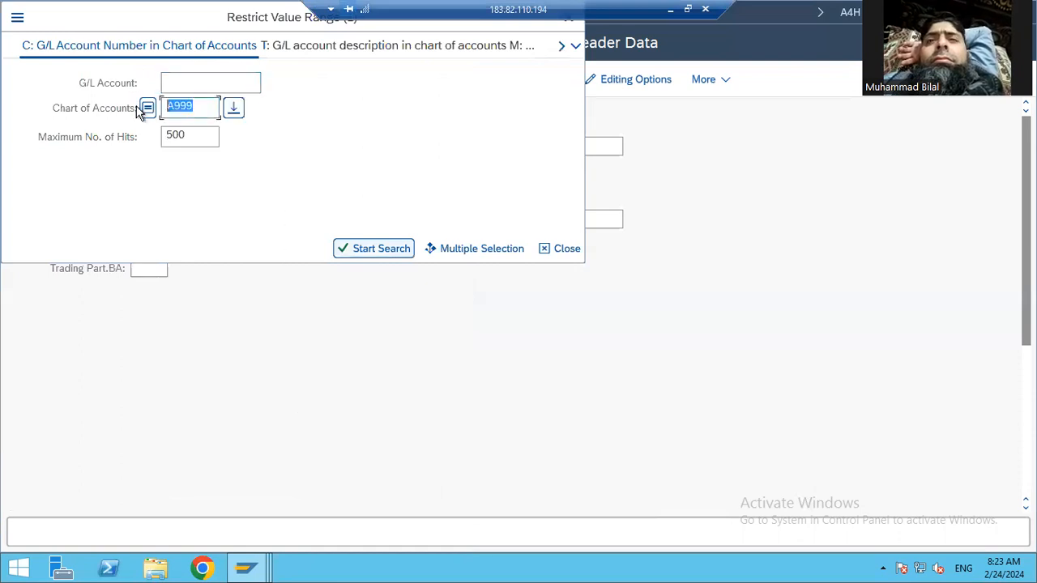
pyautogui.write('0407')
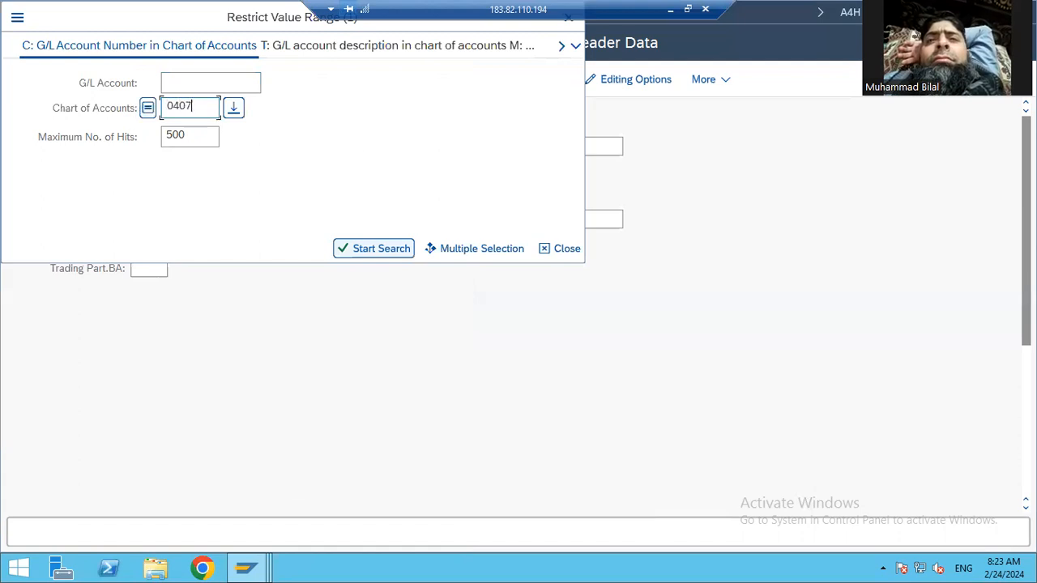
pyautogui.click(400, 247)
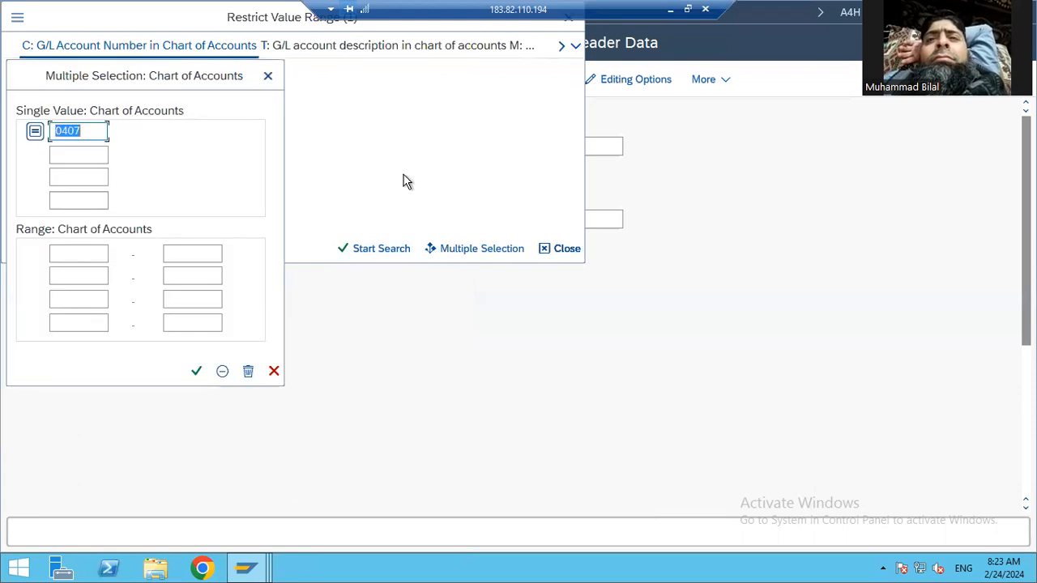
pyautogui.press('Escape')
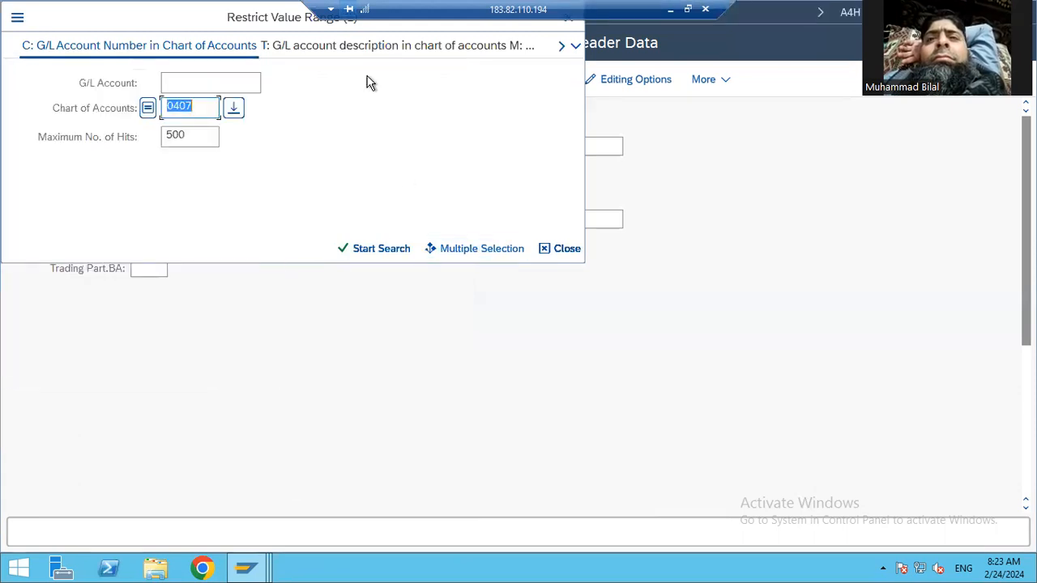
# Search G/L accounts by number in company code 0407, choose 400002 Rent, and proceed to its debit line item.
pyautogui.moveTo(267, 26); pyautogui.dragTo(376, 115)
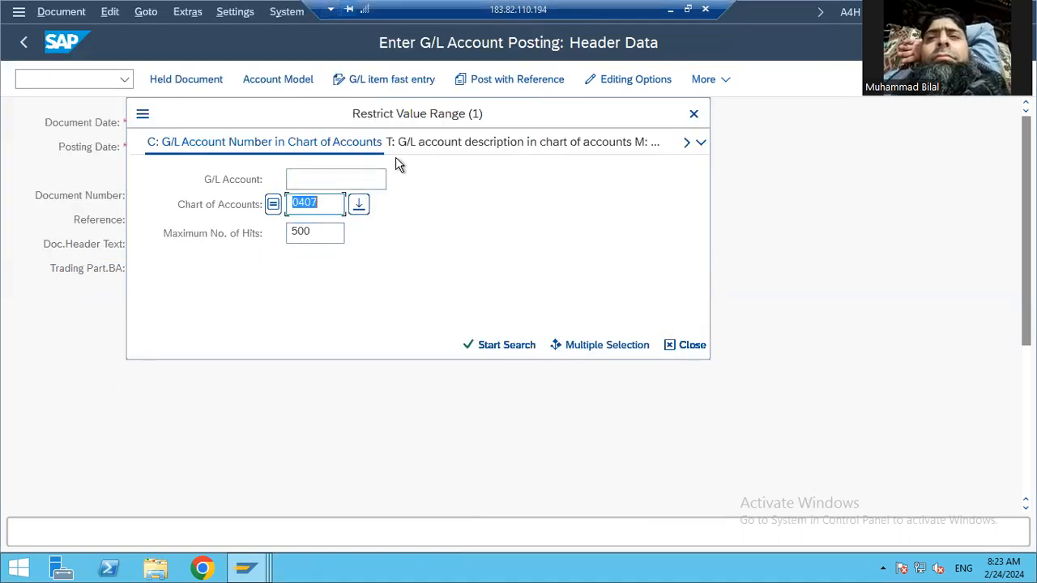
pyautogui.click(701, 143)
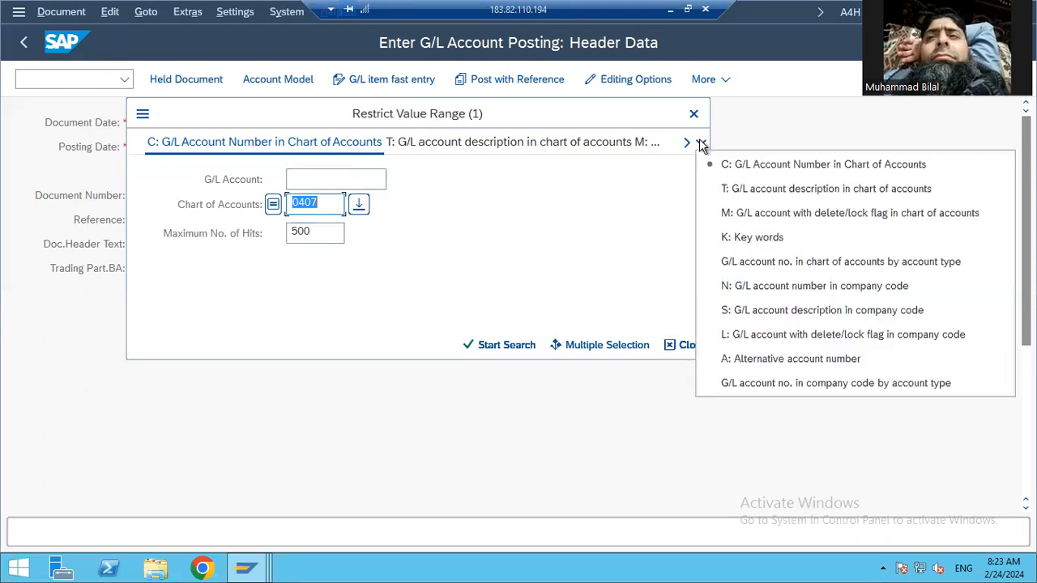
pyautogui.click(743, 288)
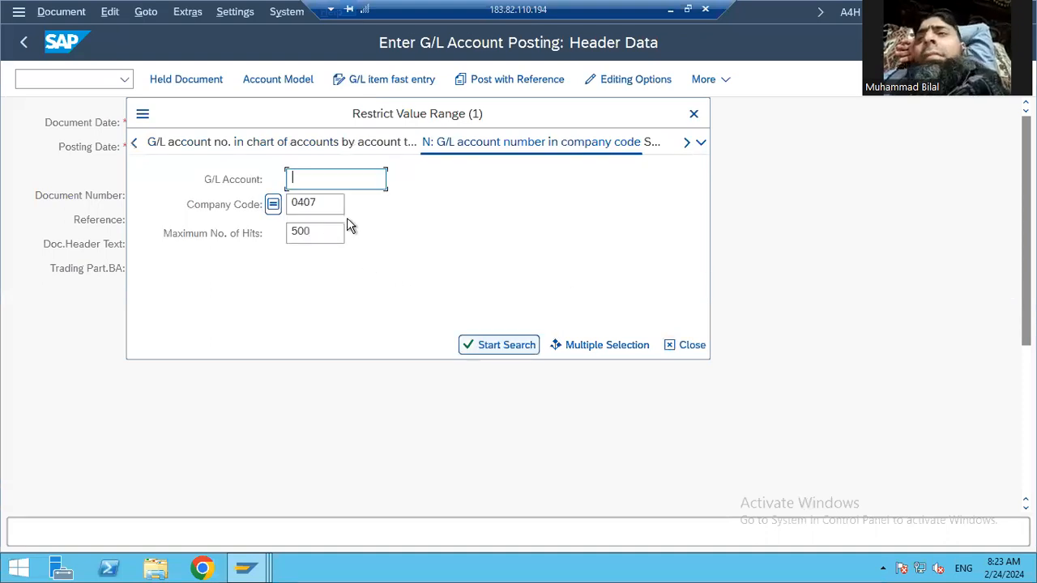
pyautogui.click(479, 347)
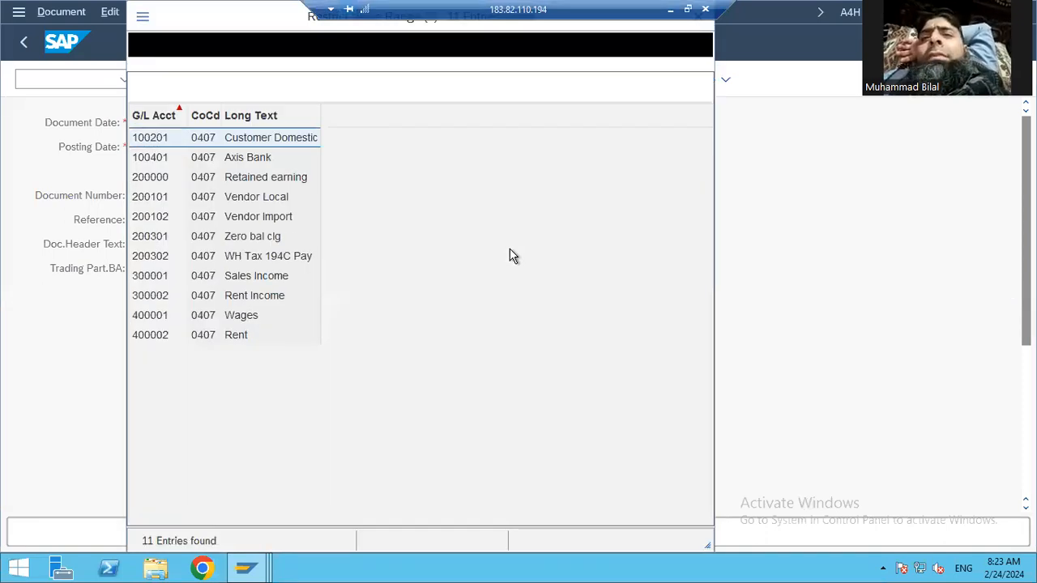
pyautogui.click(254, 297)
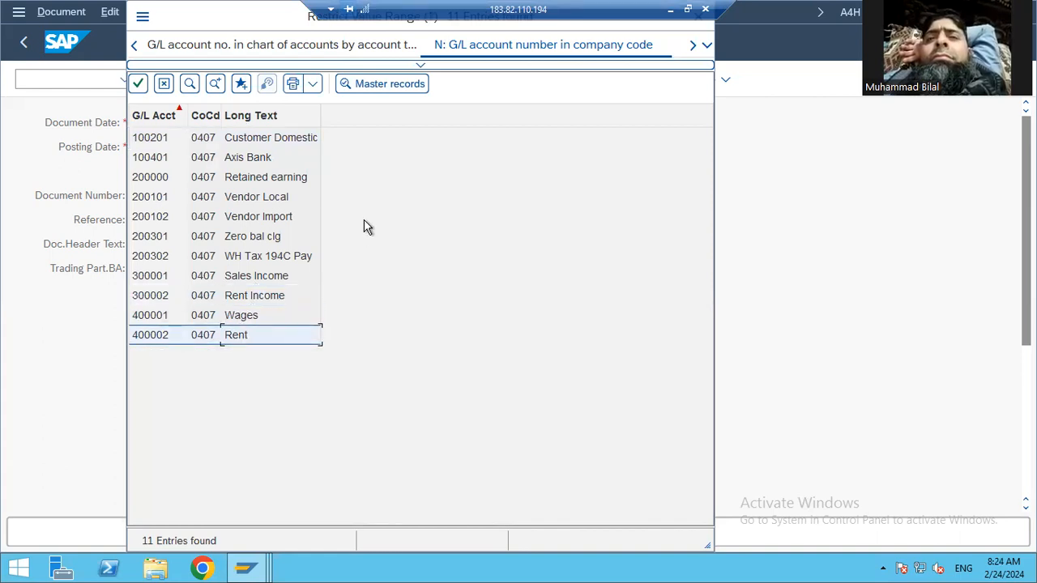
pyautogui.press('Return')
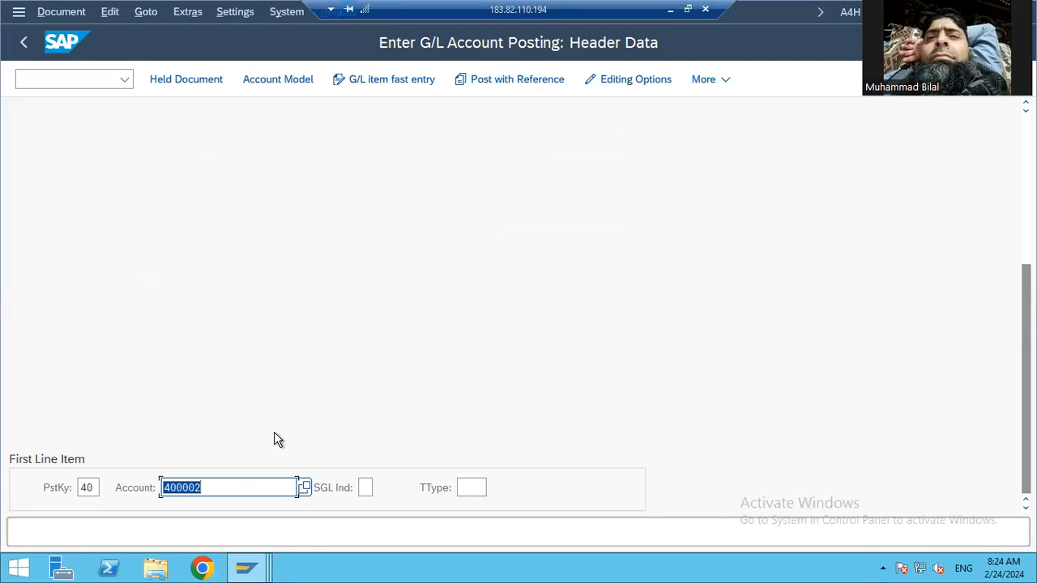
pyautogui.press('Return')
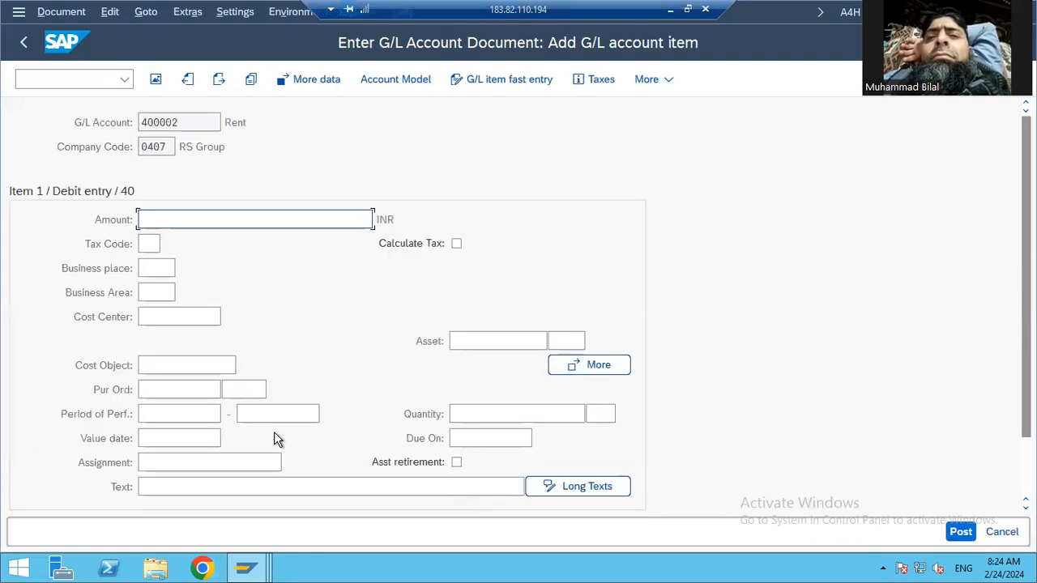
# Enter an amount of 400 INR and the text Hold-300 for the Rent debit item.
pyautogui.press('Tab')
pyautogui.press('Tab')
pyautogui.press('Tab')
pyautogui.press('Tab')
pyautogui.press('Tab')
pyautogui.press('Tab')
pyautogui.press('Tab')
pyautogui.press('Tab')
pyautogui.press('Tab')
pyautogui.press('Tab')
pyautogui.press('Tab')
pyautogui.press('Tab')
pyautogui.press('Tab')
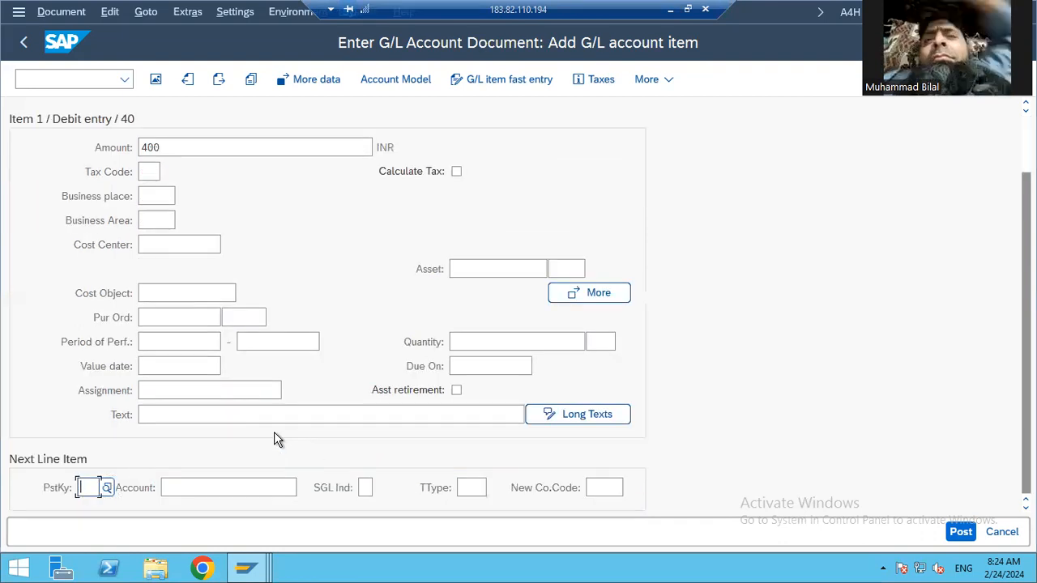
pyautogui.hotkey('shift', 'Tab')
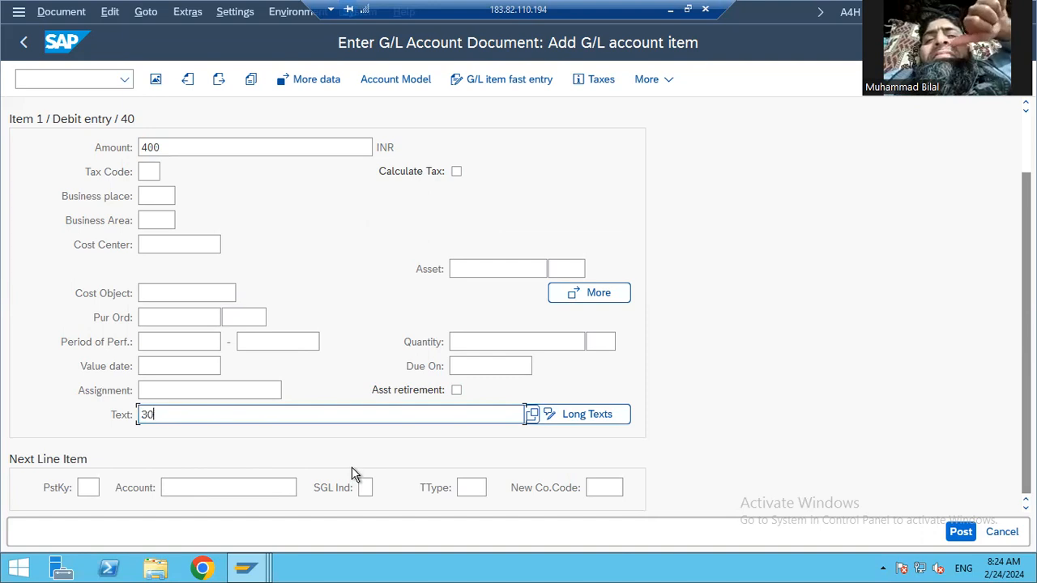
pyautogui.write('Hold-300')
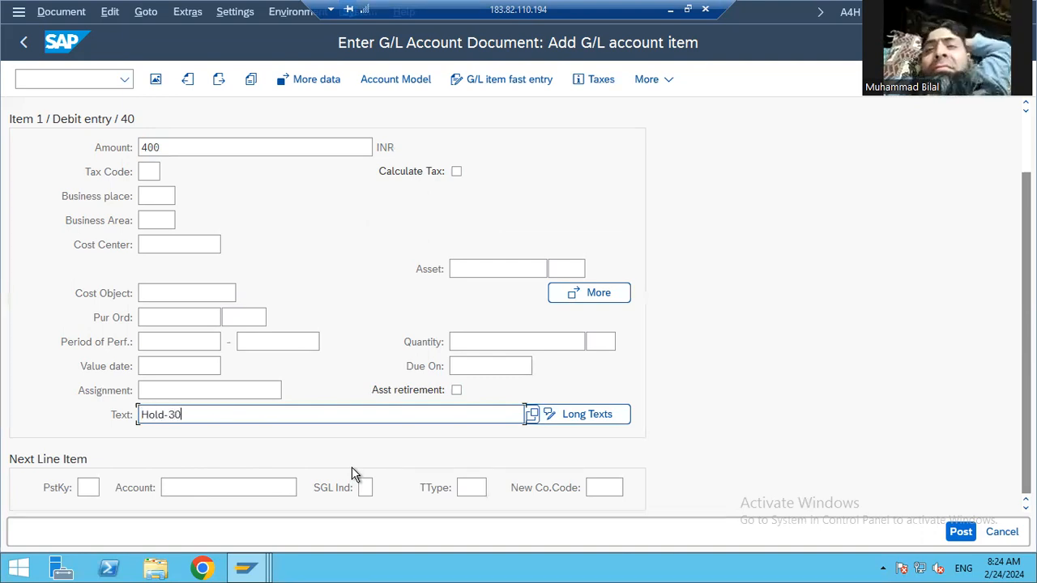
# Add a second line item with posting key 50, find account 100401 Axis Bank in company code 0407, and proceed to its credit entry.
pyautogui.press('Tab')
pyautogui.write('50')
pyautogui.press('Tab')
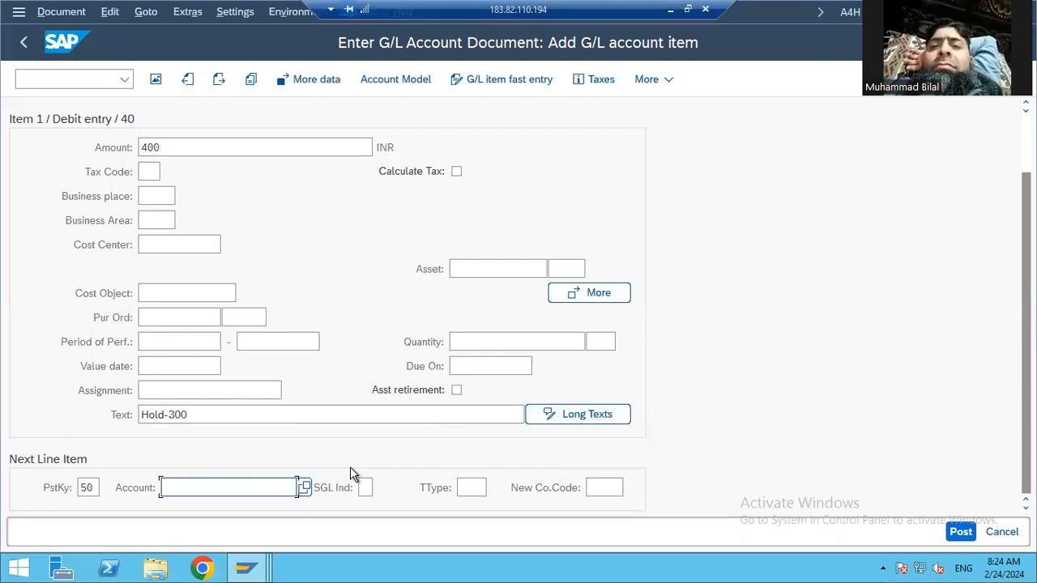
pyautogui.click(306, 489)
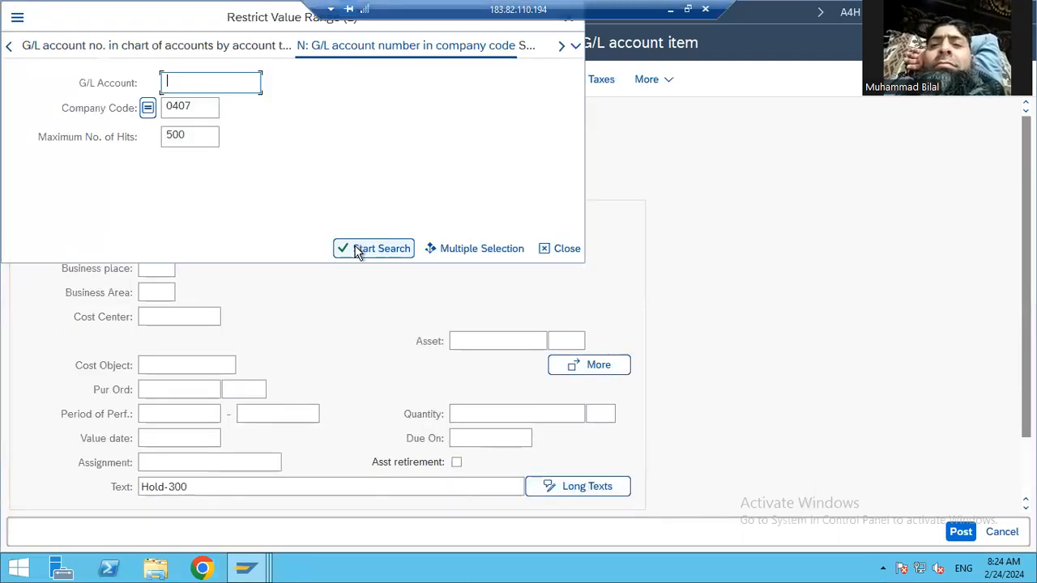
pyautogui.click(359, 250)
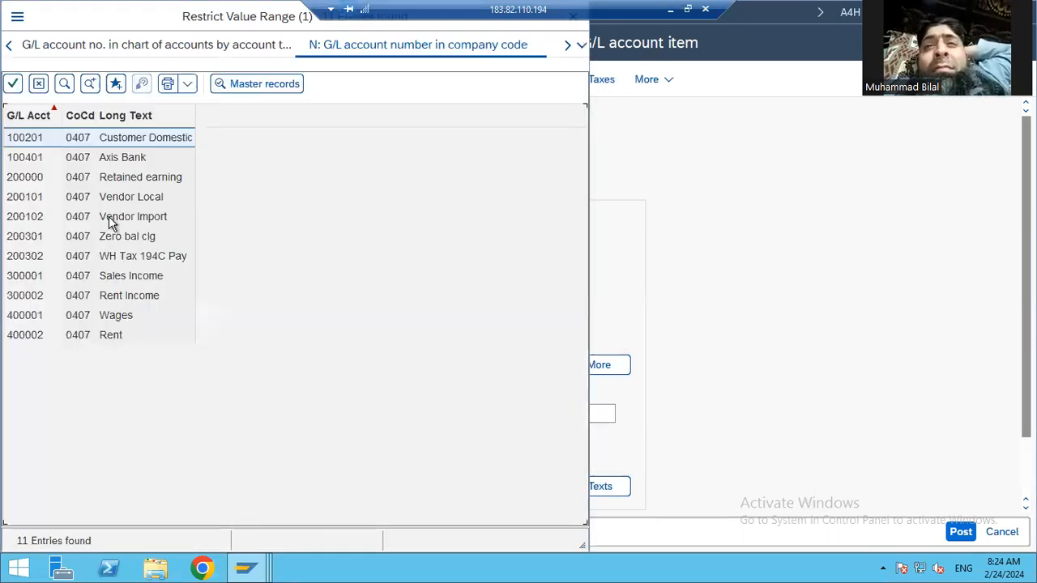
pyautogui.click(121, 295)
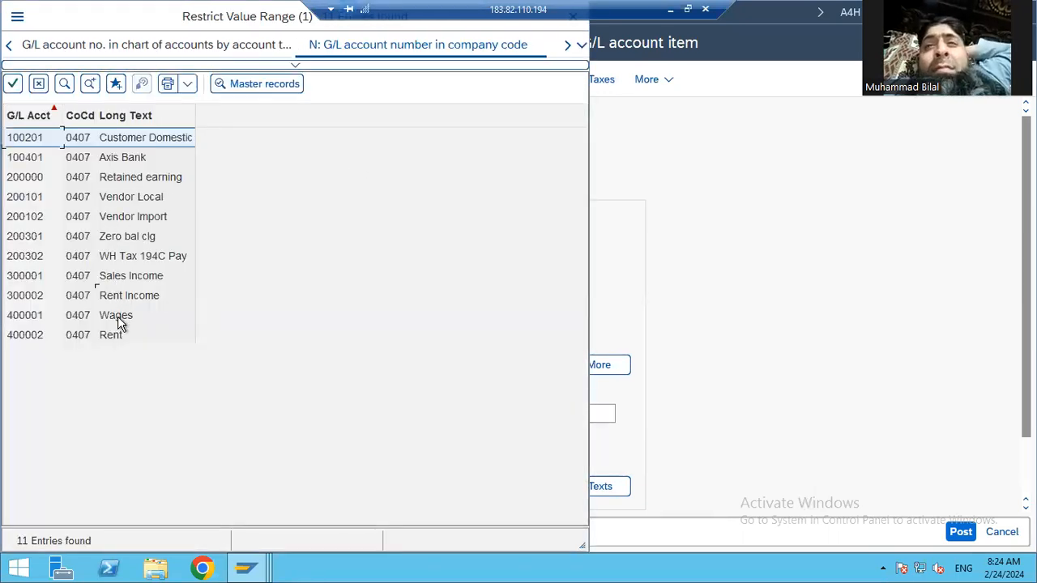
pyautogui.doubleClick(132, 158)
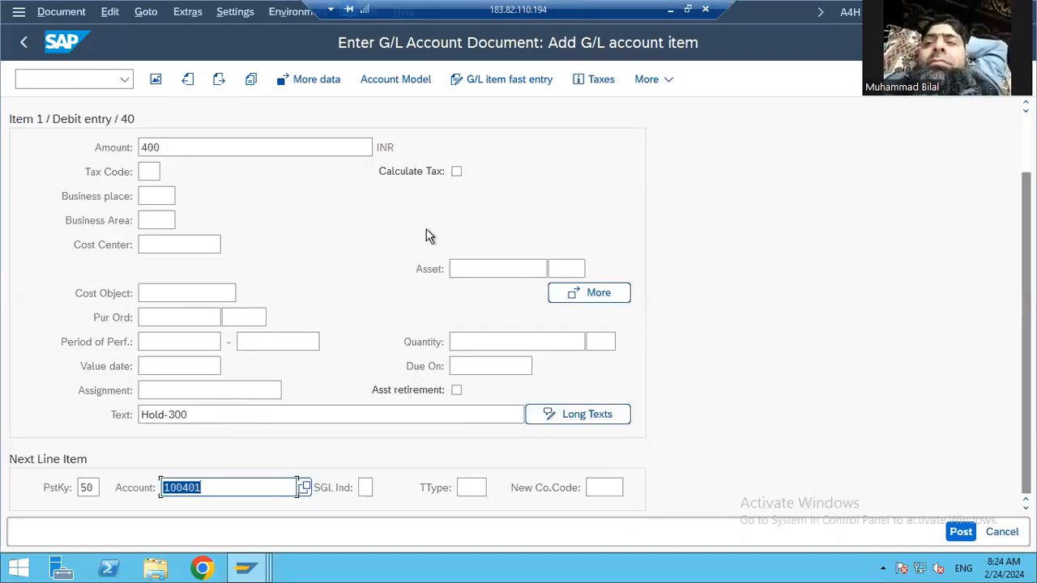
pyautogui.press('Return')
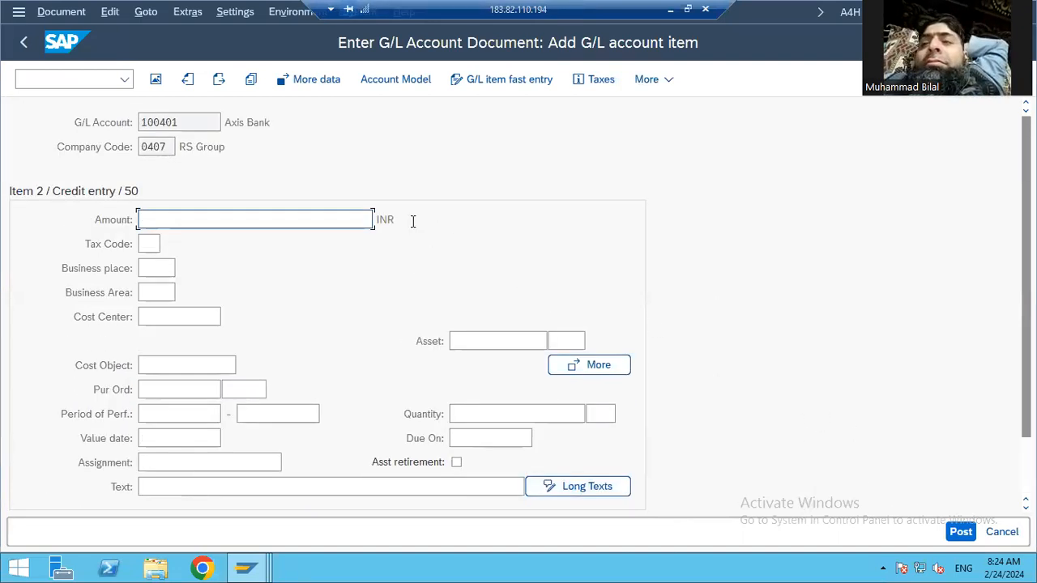
# Enter * as the Axis Bank credit amount, fill in the text Hold-300, and confirm the item.
pyautogui.press('Tab')
pyautogui.press('Tab')
pyautogui.press('Tab')
pyautogui.press('Tab')
pyautogui.press('Tab')
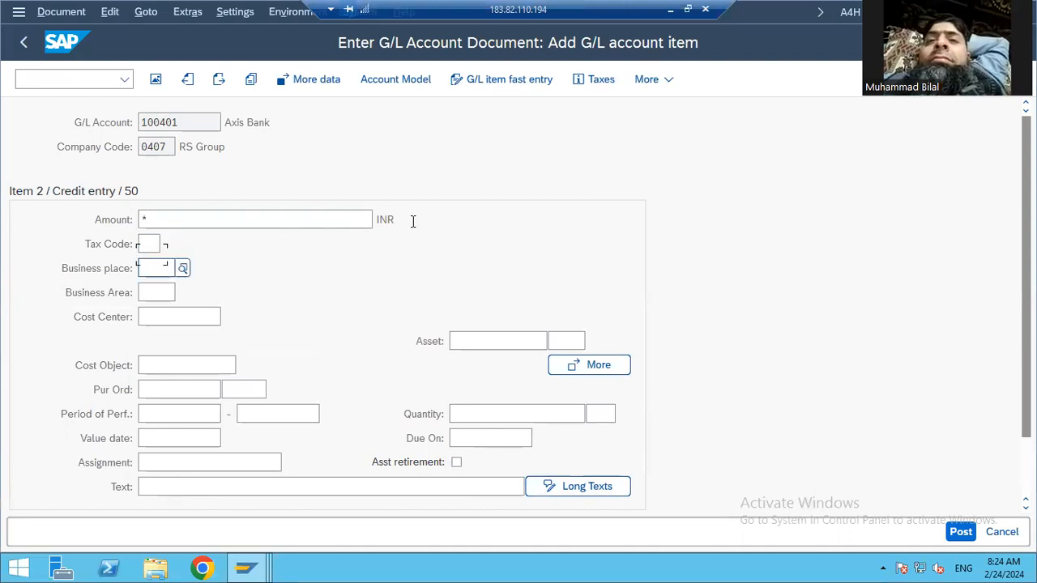
pyautogui.press('Tab')
pyautogui.press('Tab')
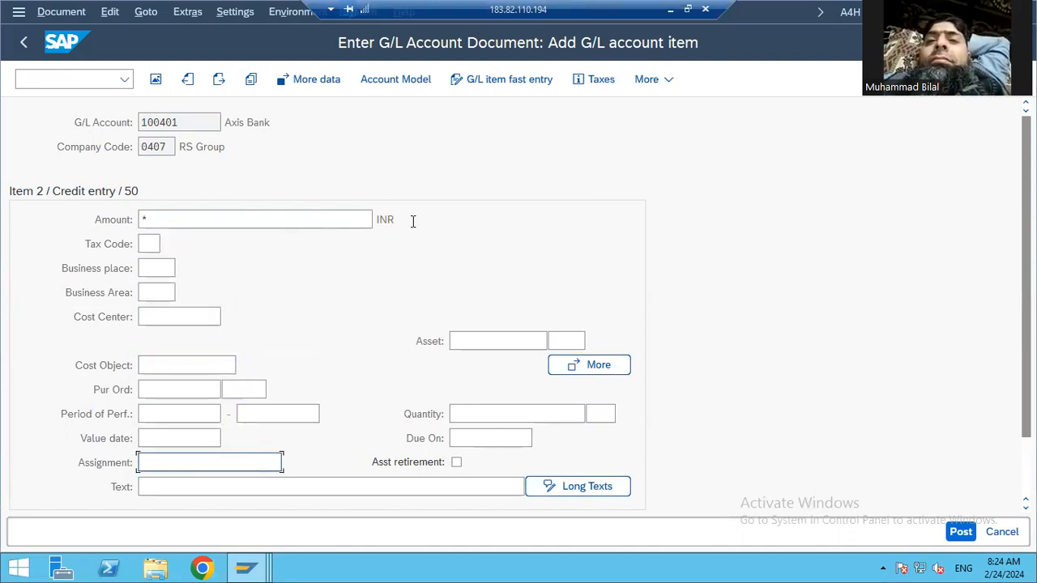
pyautogui.press('Tab')
pyautogui.press('Down')
pyautogui.press('Down')
pyautogui.press('Return')
pyautogui.press('Return')
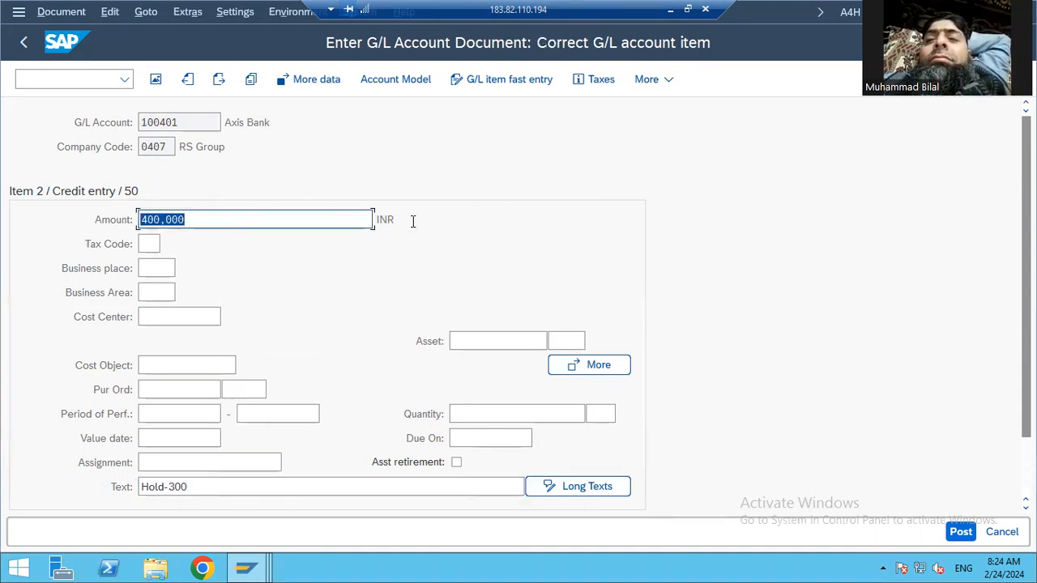
pyautogui.click(230, 225)
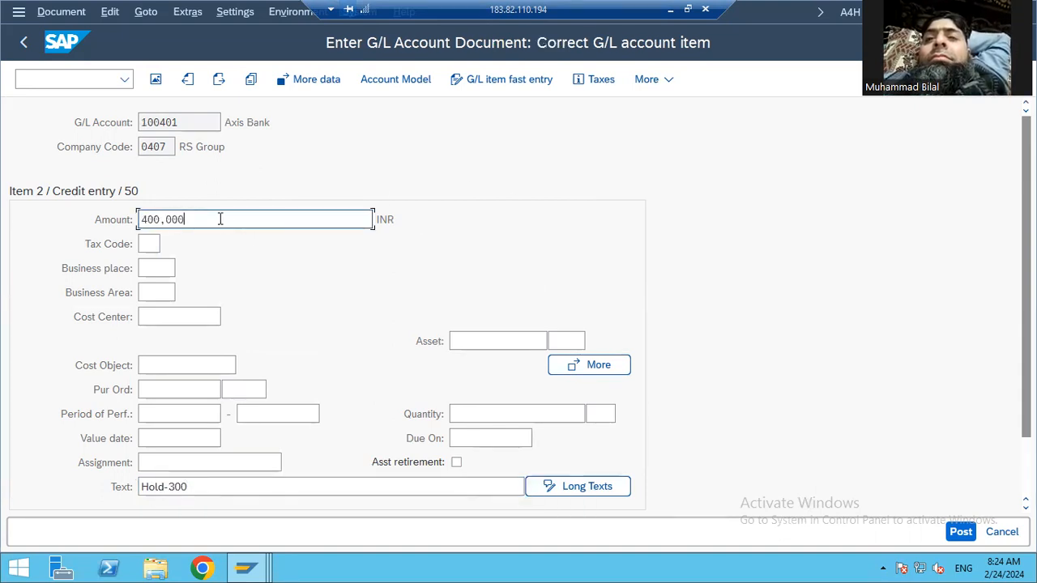
pyautogui.click(162, 219)
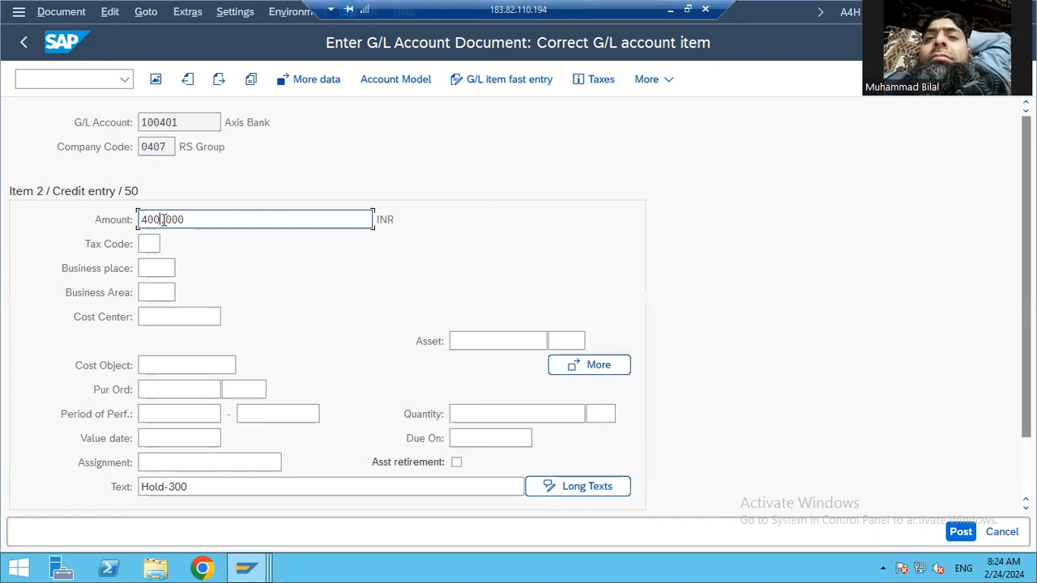
pyautogui.moveTo(165, 220); pyautogui.dragTo(172, 222)
pyautogui.click(200, 217)
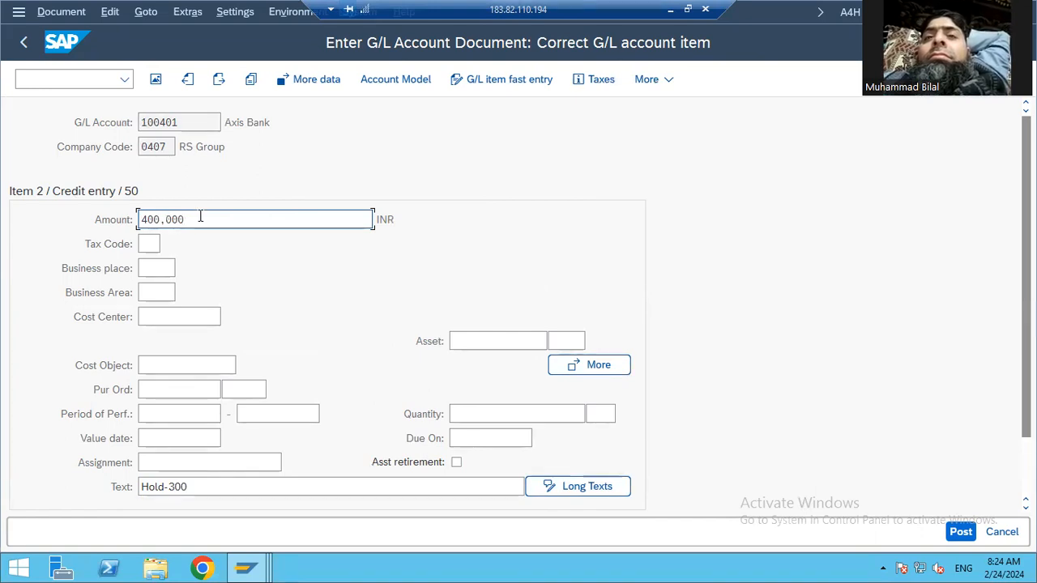
pyautogui.click(645, 81)
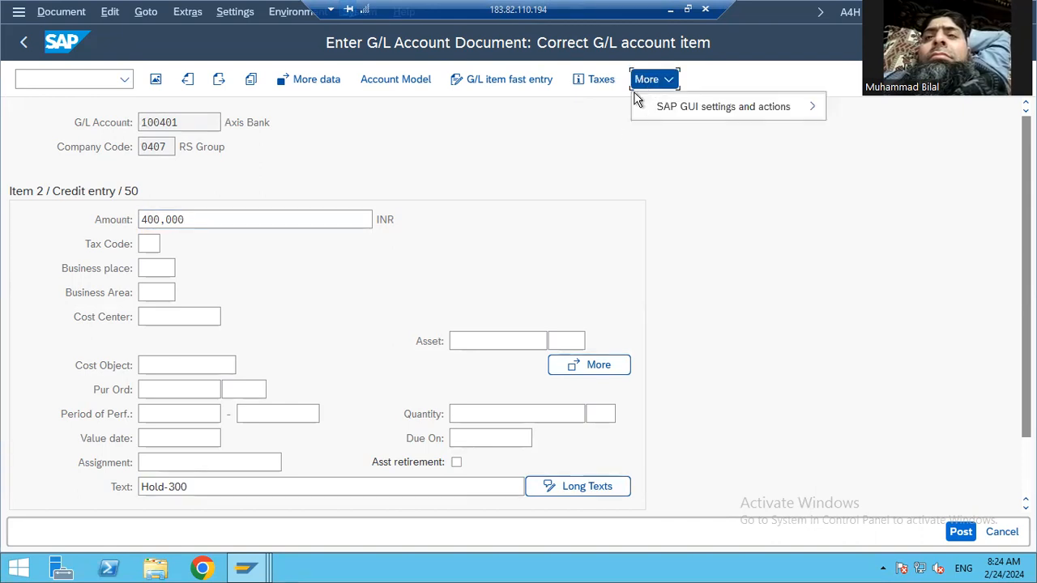
pyautogui.click(578, 121)
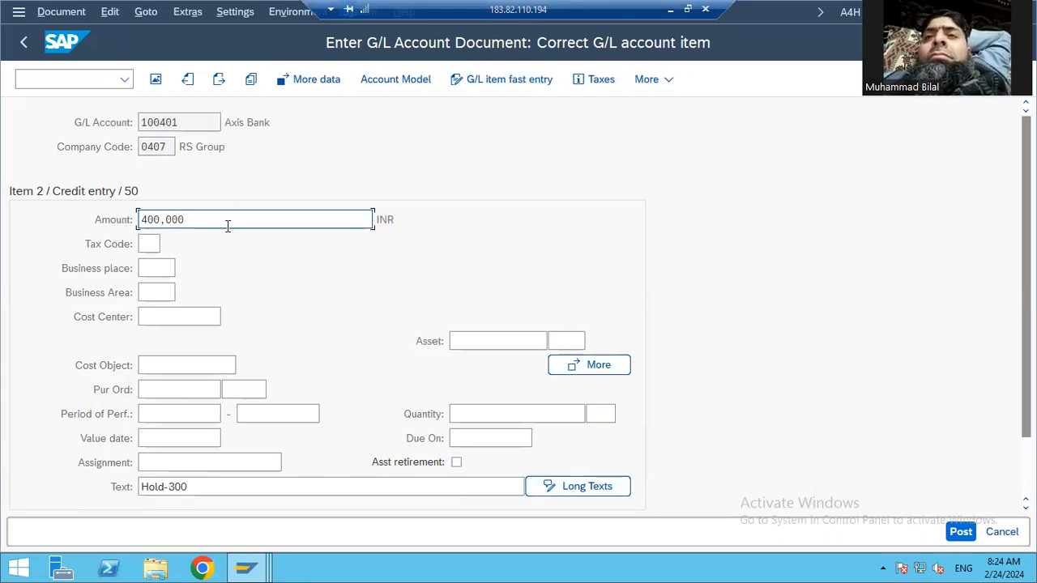
pyautogui.scroll(-1, 324, 308)
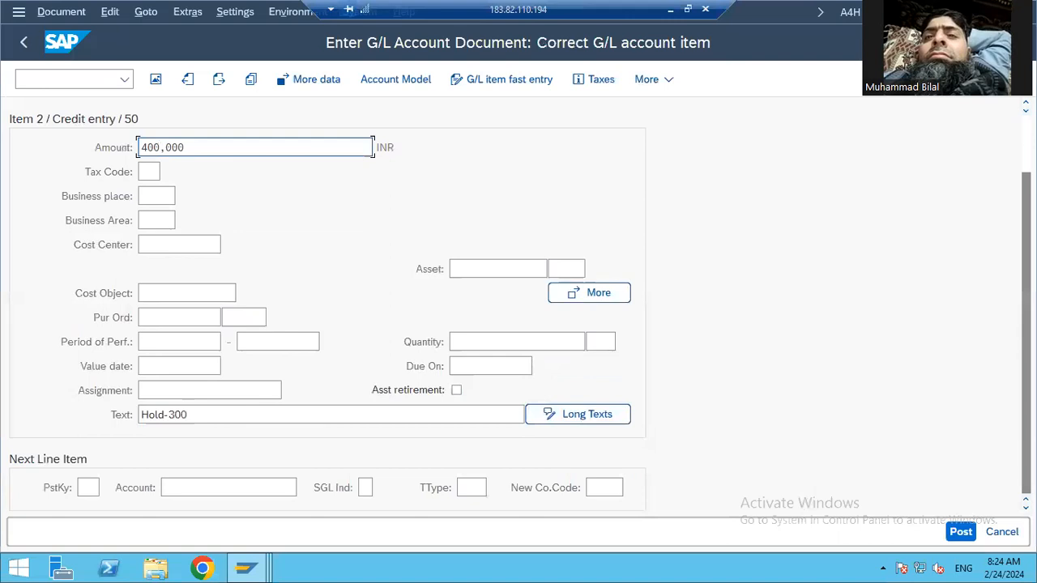
pyautogui.click(662, 81)
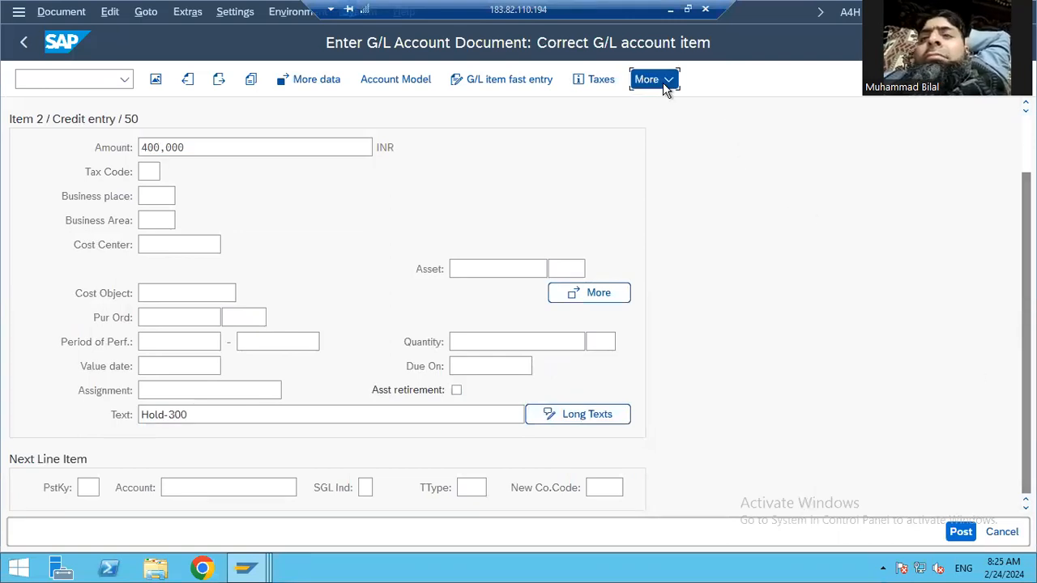
pyautogui.moveTo(683, 116)
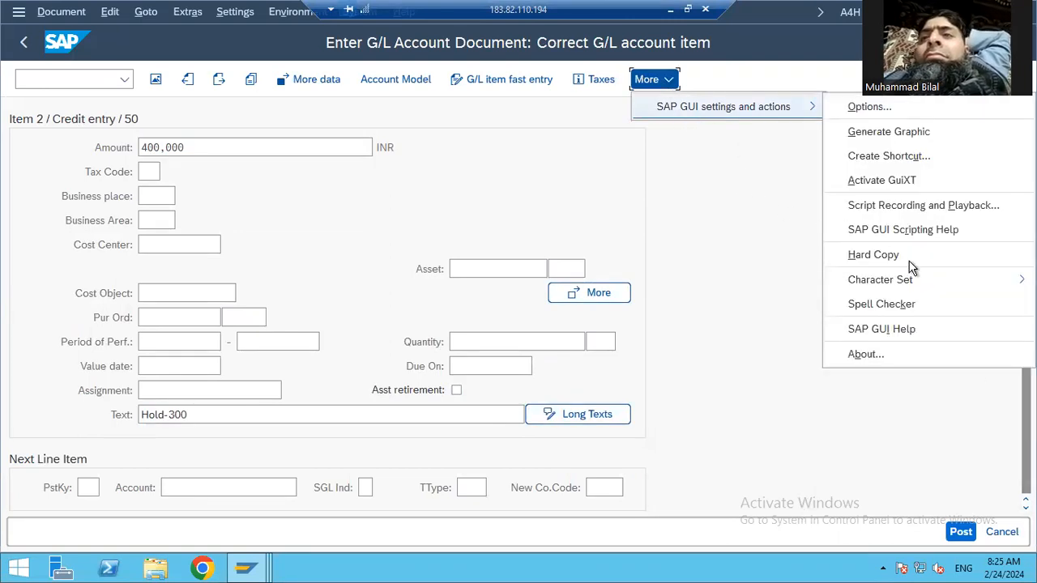
pyautogui.click(558, 194)
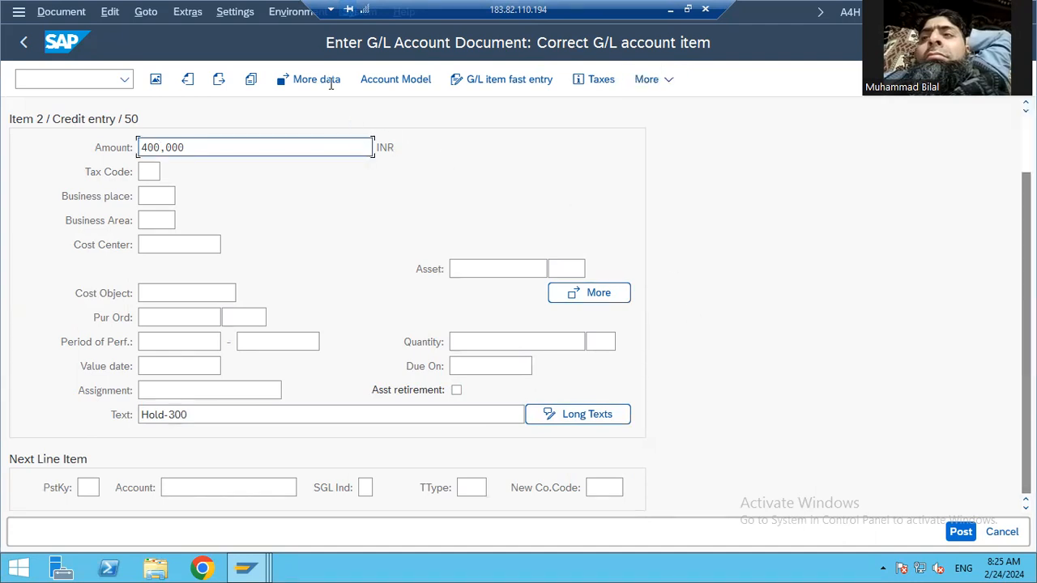
# Display the overview of the Hold-300 document.
pyautogui.click(156, 78)
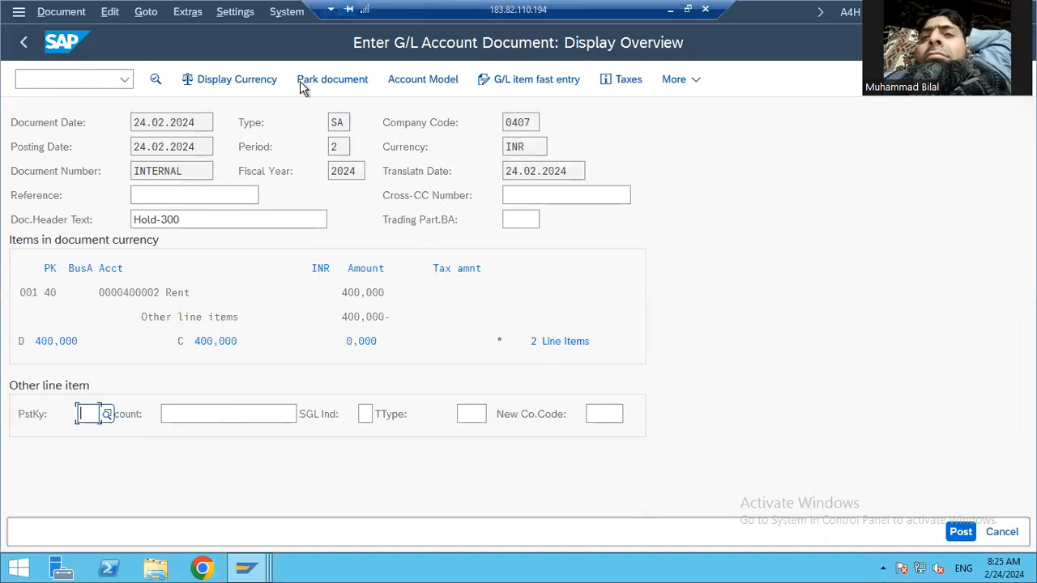
pyautogui.click(682, 82)
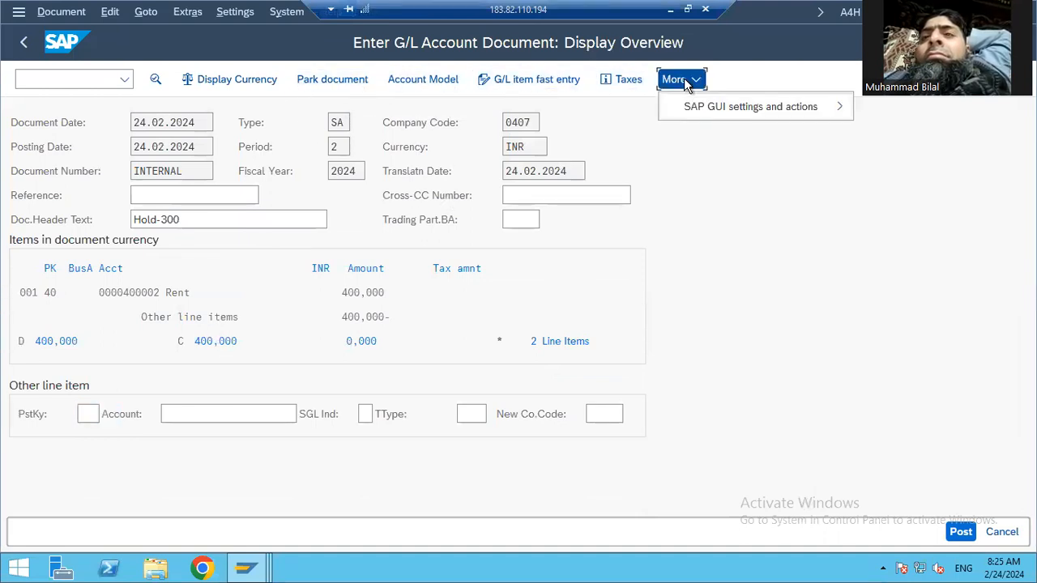
pyautogui.click(725, 377)
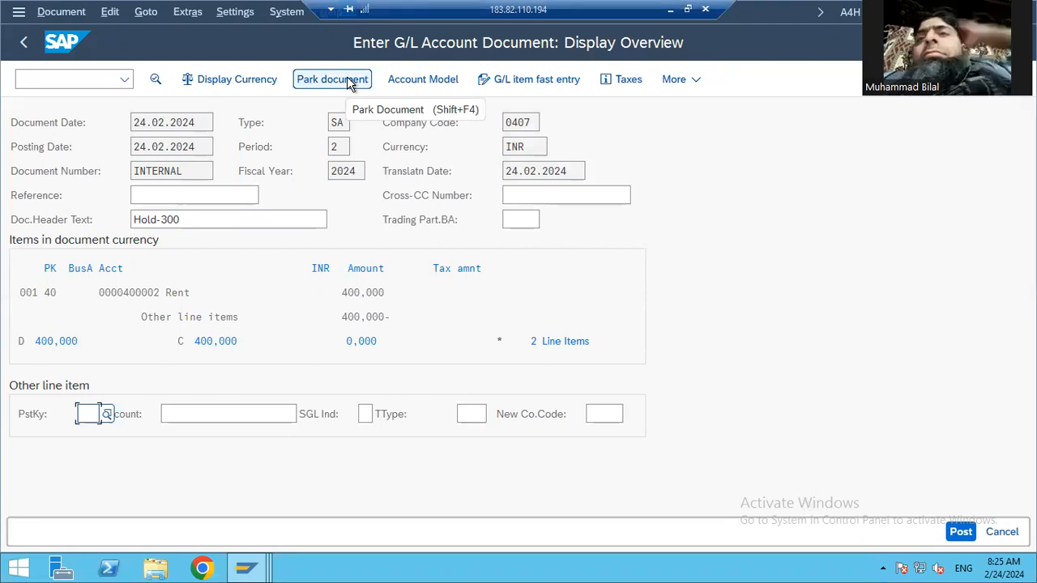
# Set the SAP GUI character set to Japanese (Shift JIS).
pyautogui.click(676, 81)
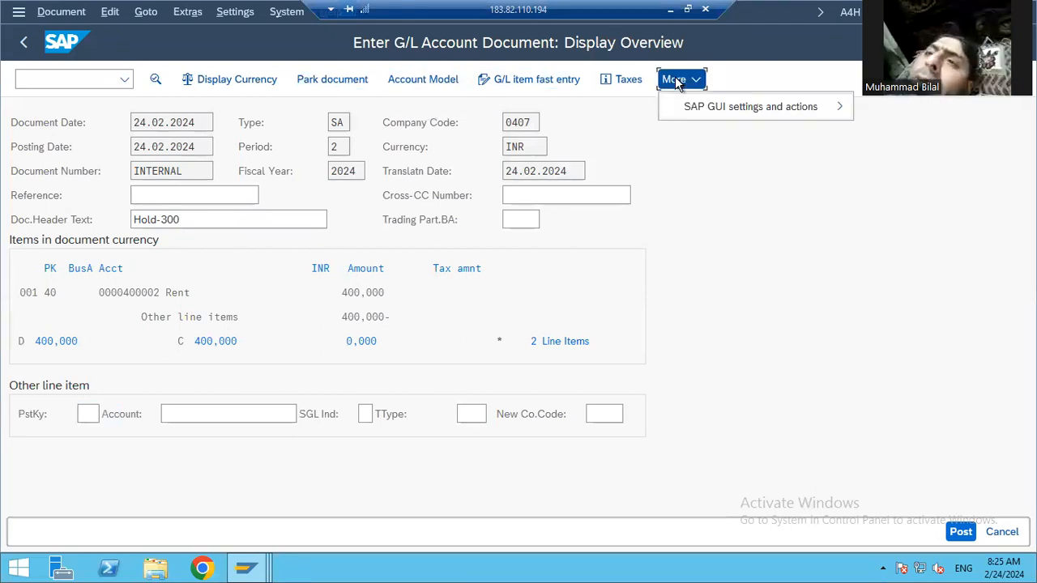
pyautogui.moveTo(695, 114)
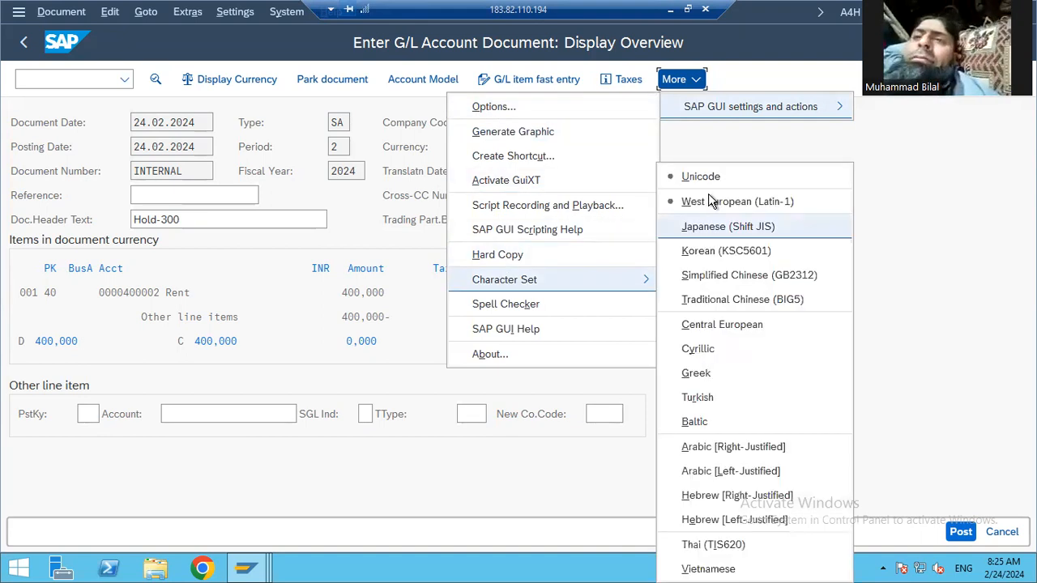
pyautogui.click(733, 224)
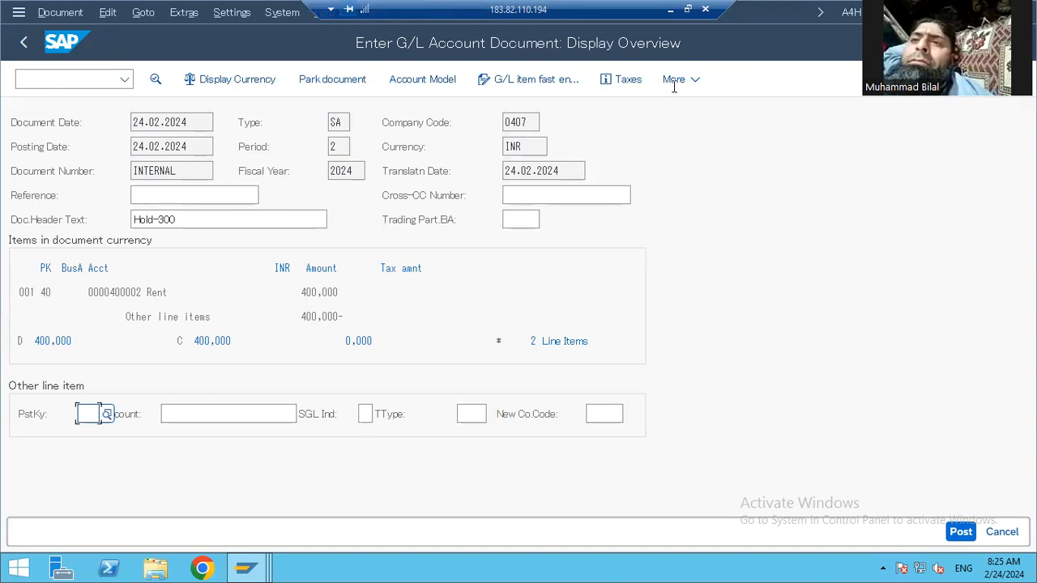
# Park the Hold-300 document.
pyautogui.click(367, 81)
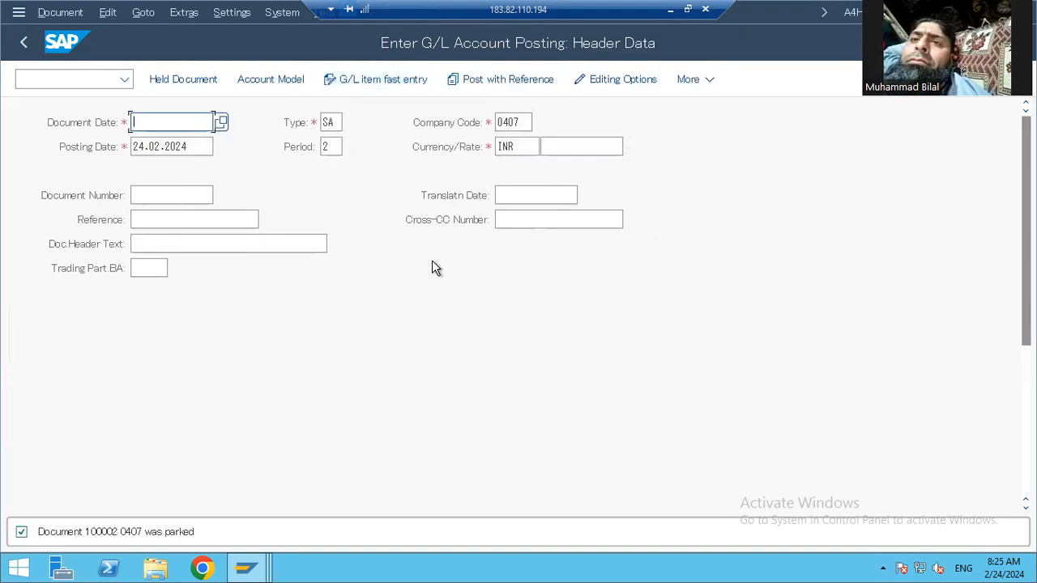
# Try to switch the SAP GUI character set to Unicode.
pyautogui.click(687, 80)
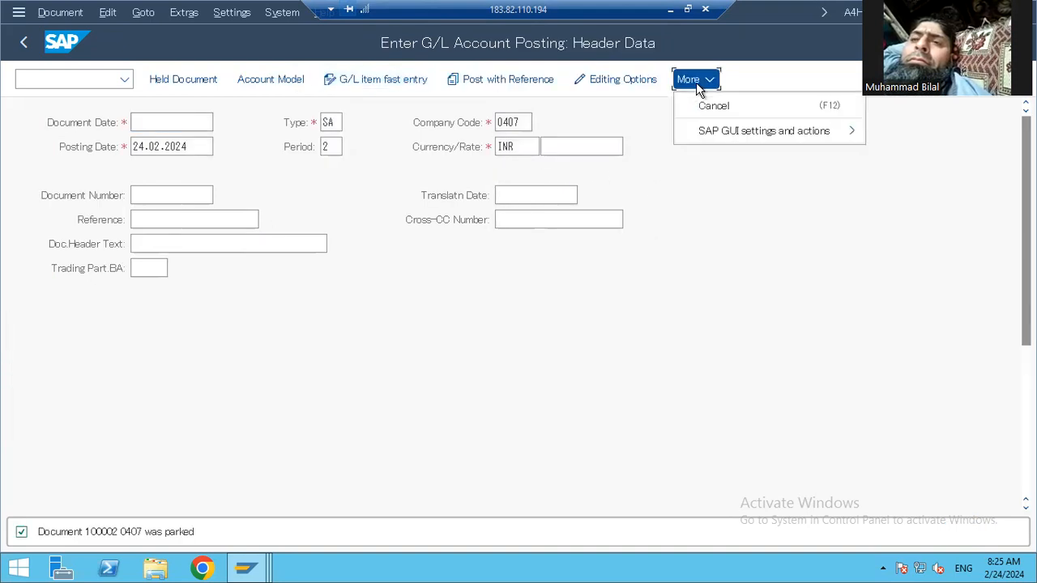
pyautogui.moveTo(708, 139)
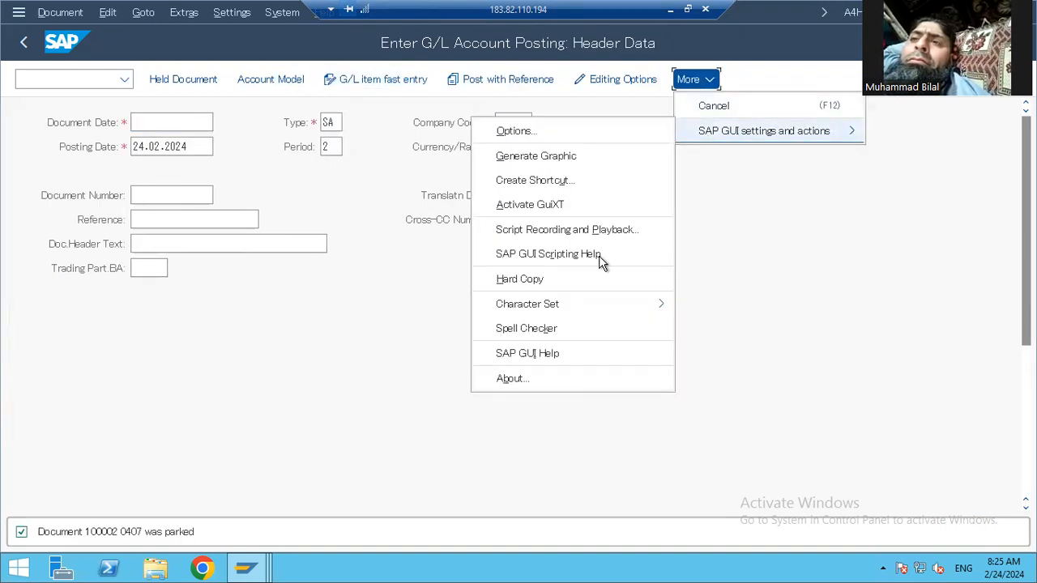
pyautogui.moveTo(593, 299)
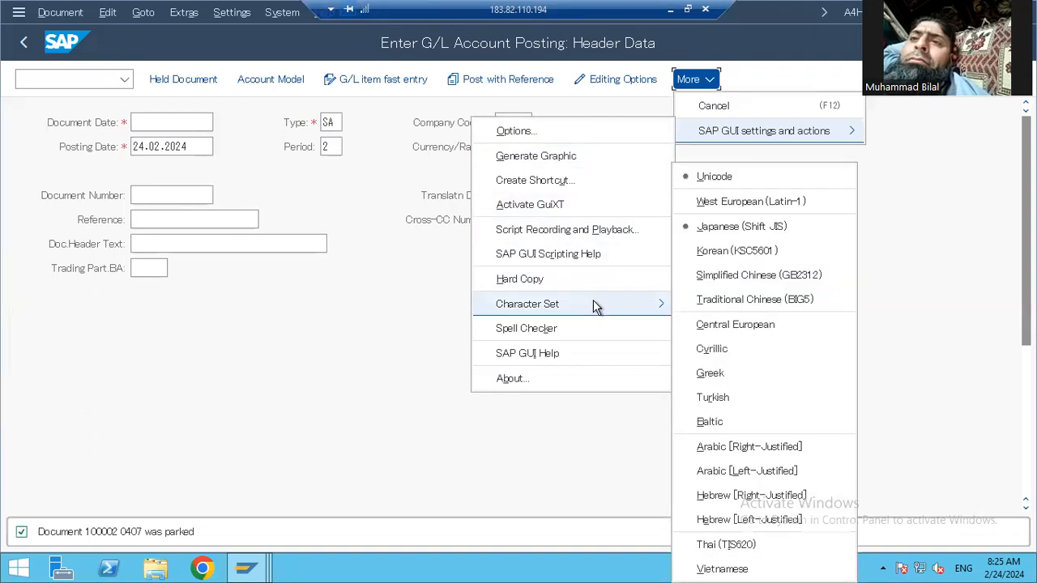
pyautogui.click(727, 182)
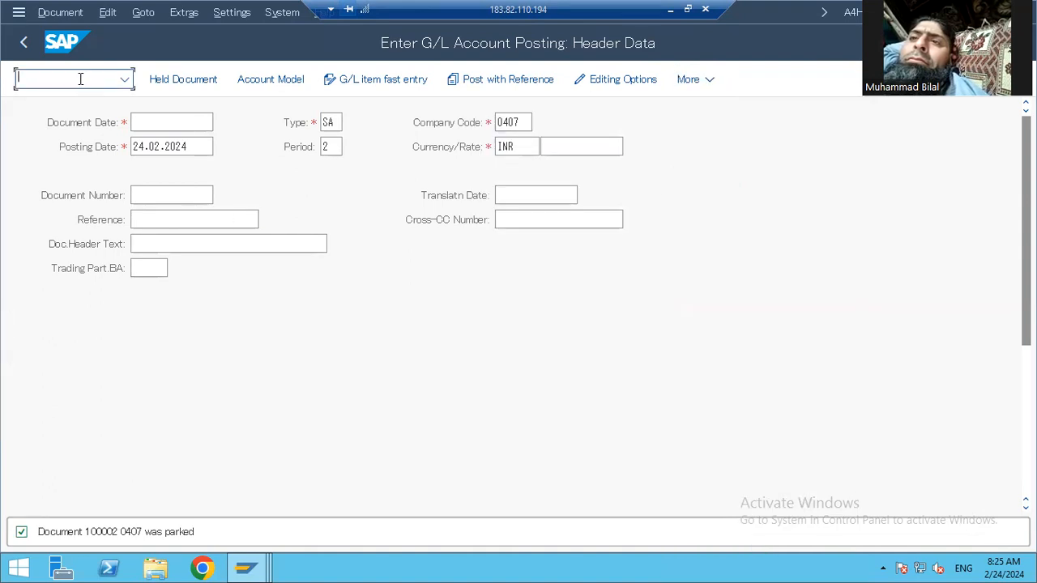
# Leave the G/L posting with /n and return to the SAP Easy Access menu.
pyautogui.write('/n')
pyautogui.press('Return')
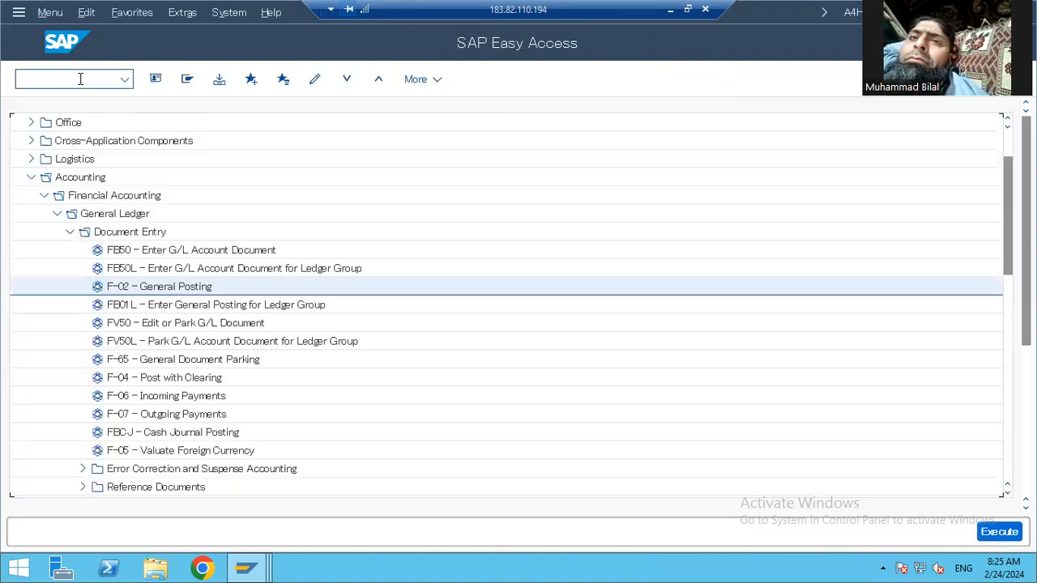
pyautogui.click(155, 377)
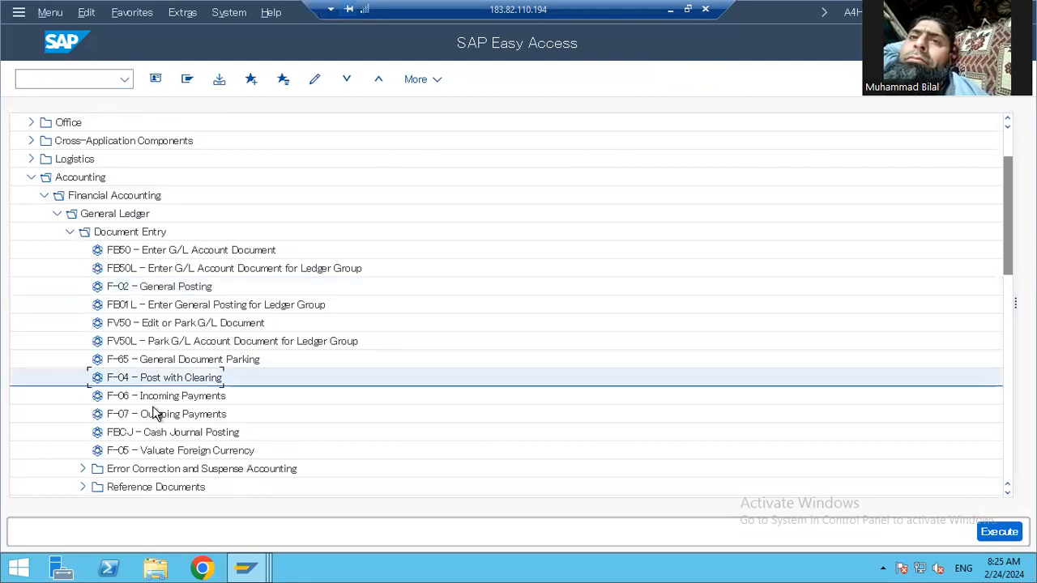
# Look through the General Ledger's Document folder, and reopen the Document Entry folder to view its transactions.
pyautogui.click(69, 233)
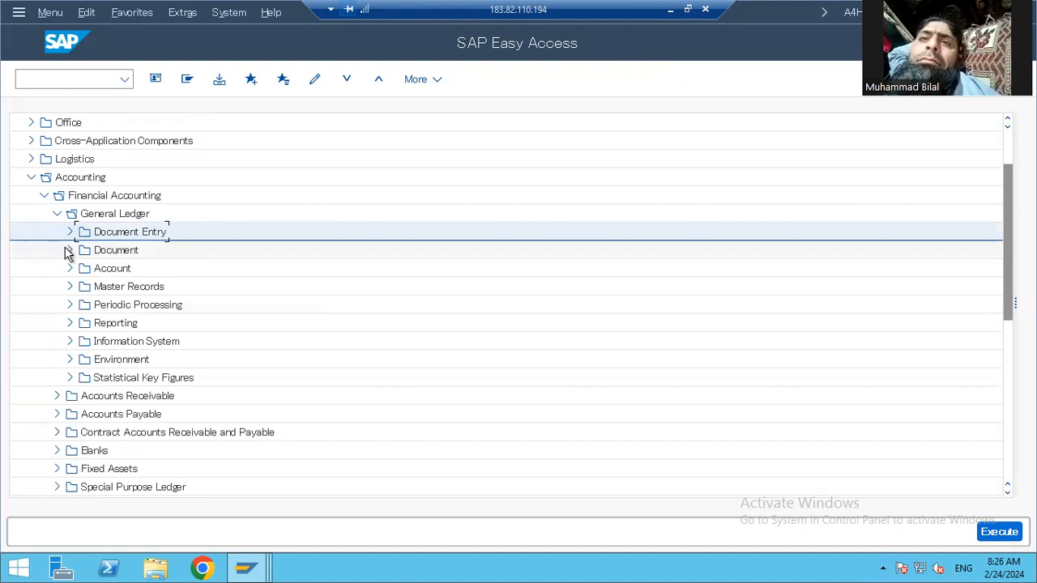
pyautogui.click(69, 250)
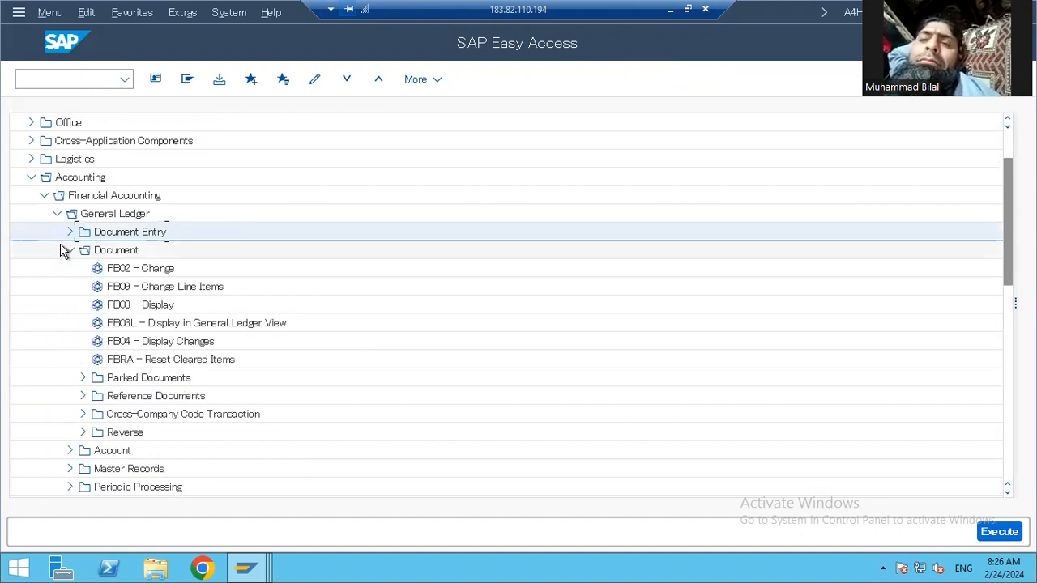
pyautogui.click(70, 248)
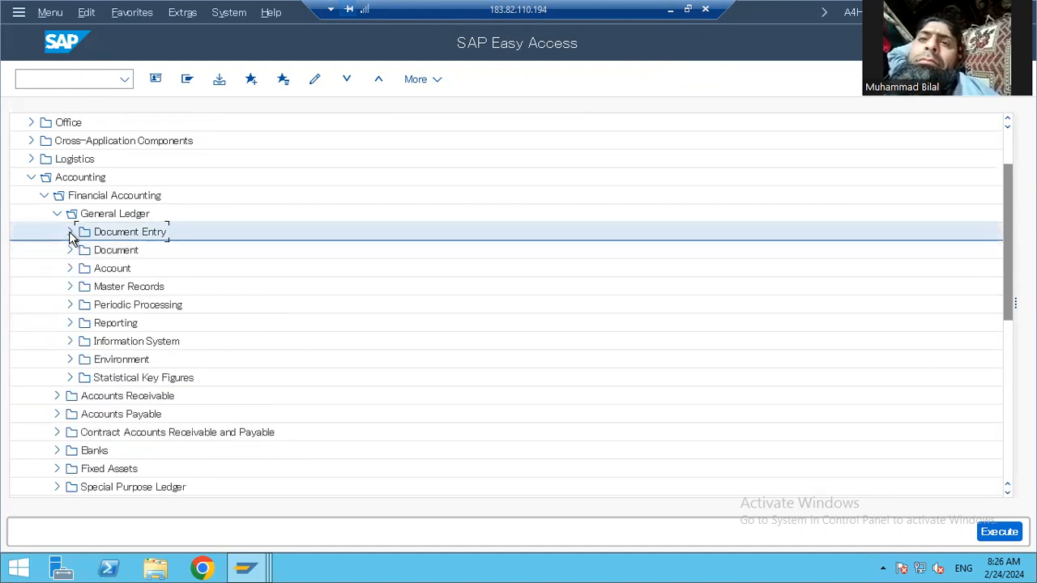
pyautogui.click(69, 234)
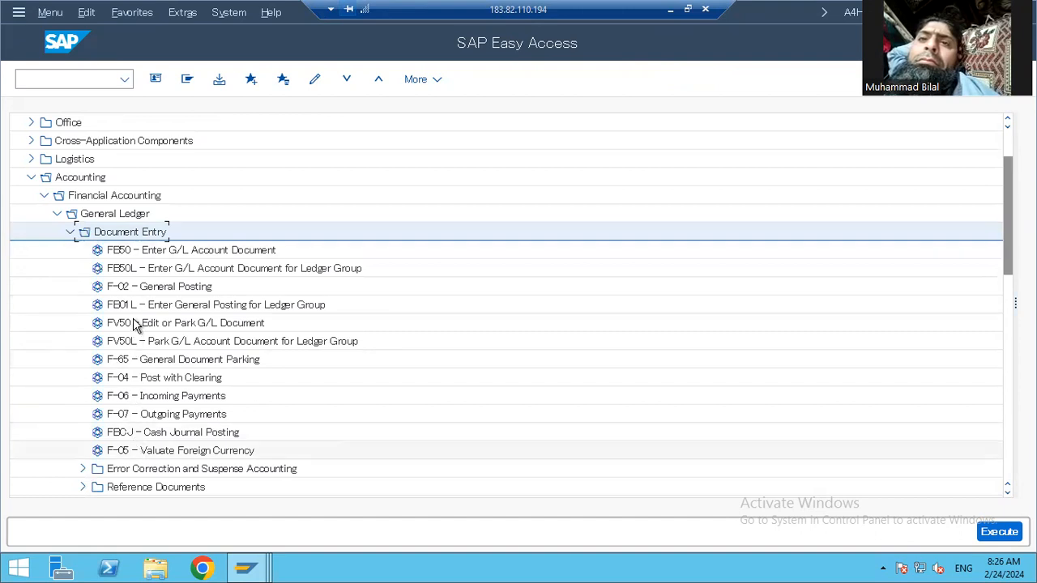
# Open FB50 and fill the document header with document date 24.02.2024 and header text Hold-200.
pyautogui.click(139, 252)
pyautogui.doubleClick(139, 253)
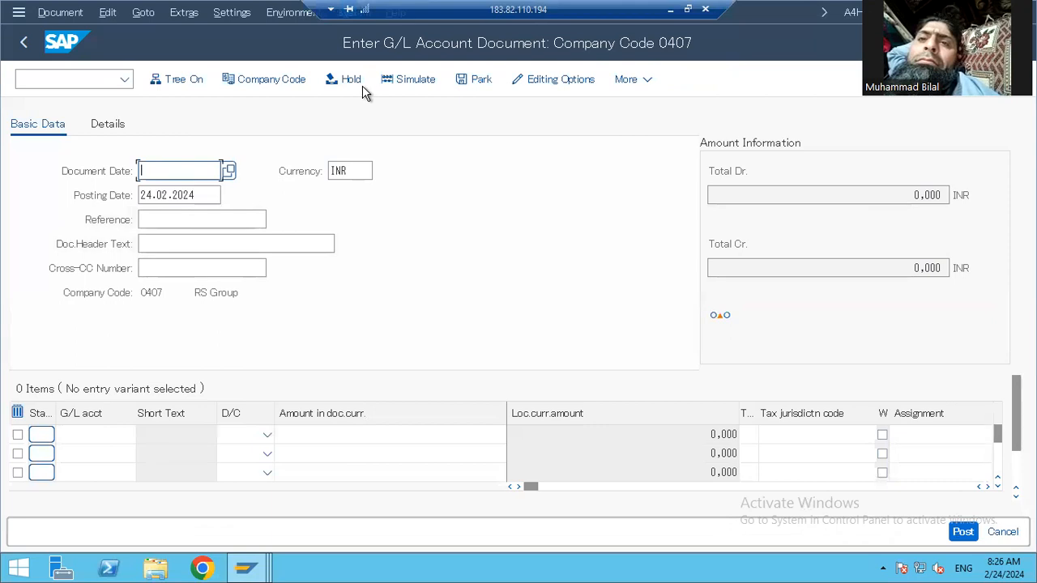
pyautogui.click(101, 435)
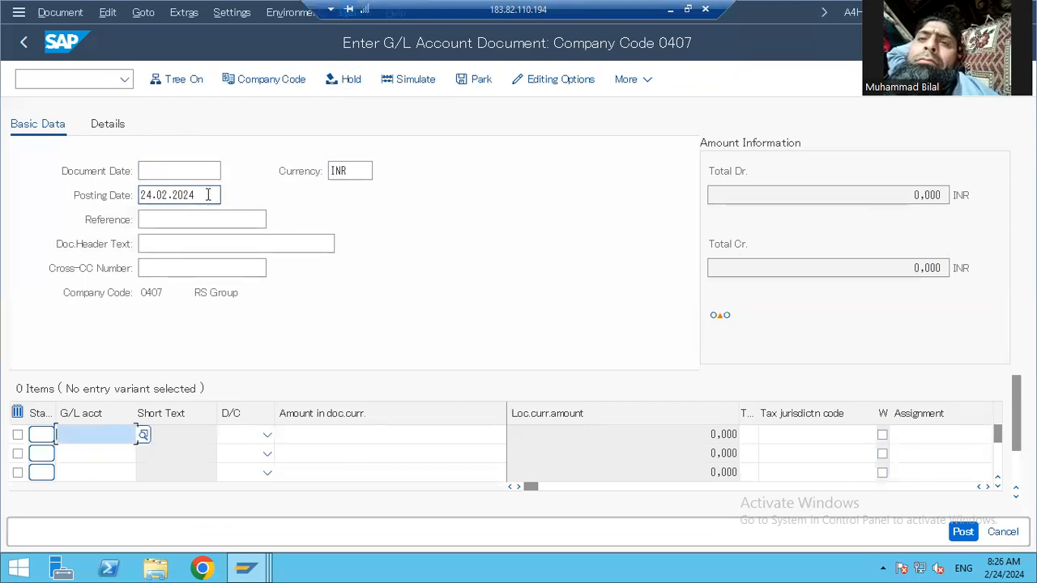
pyautogui.doubleClick(167, 193)
pyautogui.hotkey('ctrl', 'c')
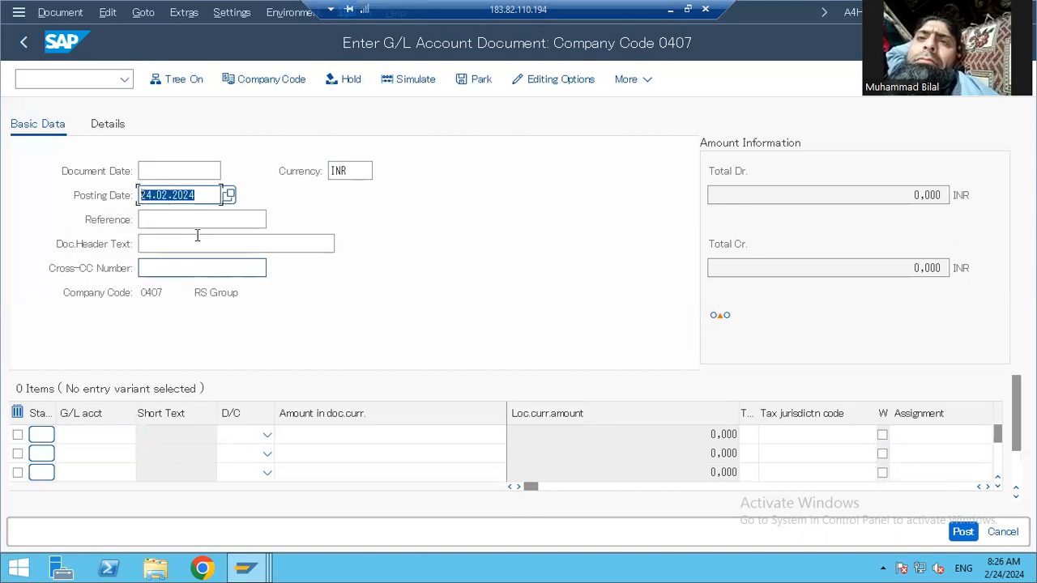
pyautogui.click(192, 175)
pyautogui.hotkey('ctrl', 'v')
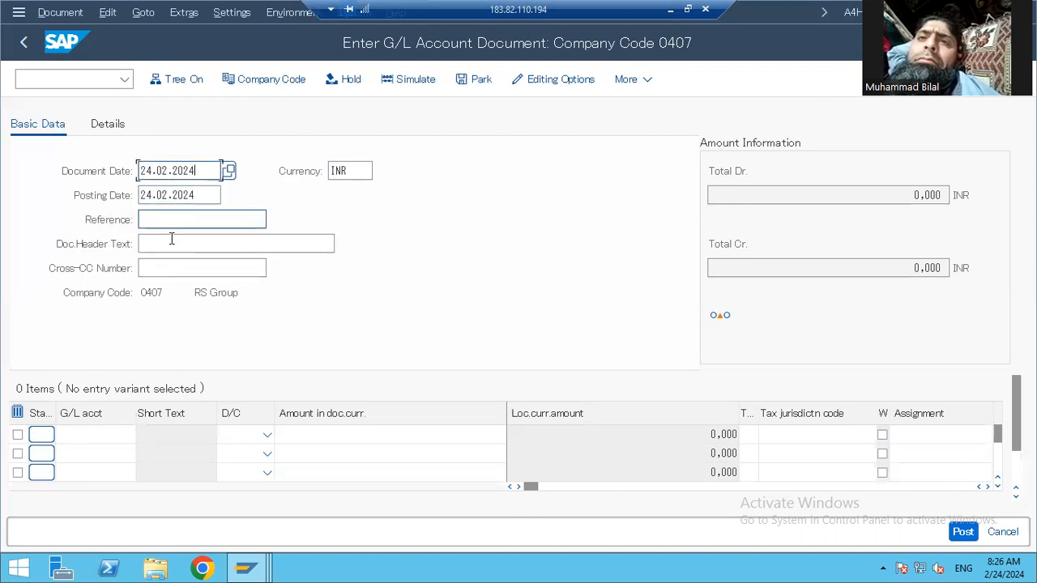
pyautogui.click(171, 241)
pyautogui.write('Hold-')
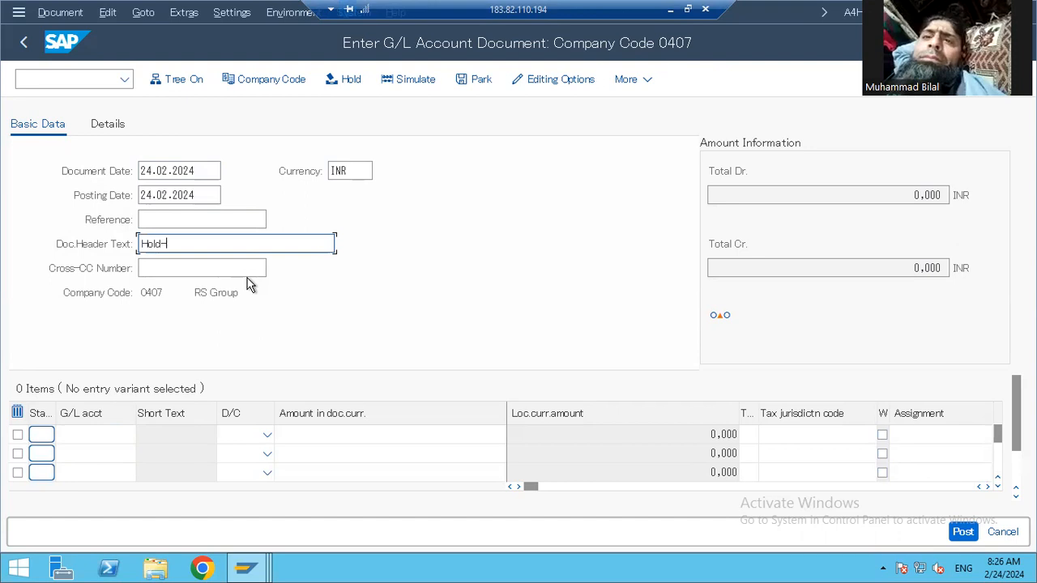
# Enter G/L account 400001 as the debit item and G/L account 100401 as the credit item.
pyautogui.click(100, 434)
pyautogui.click(119, 458)
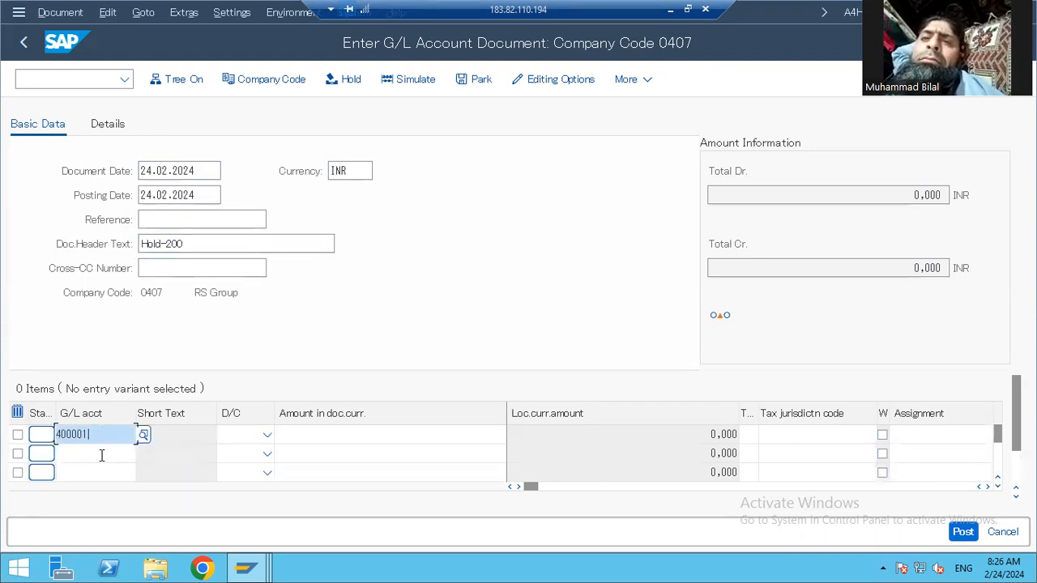
pyautogui.click(101, 455)
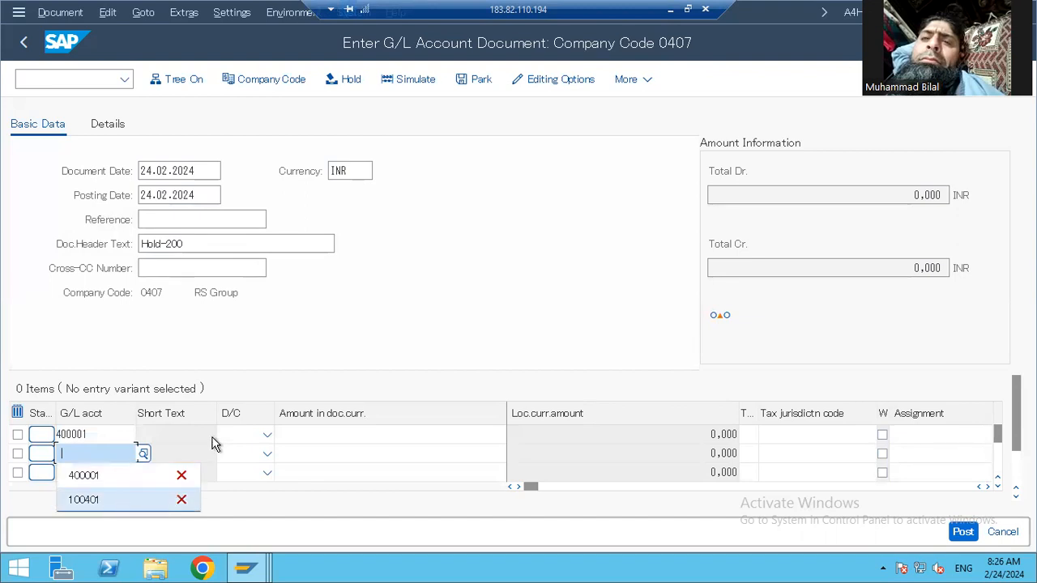
pyautogui.click(236, 435)
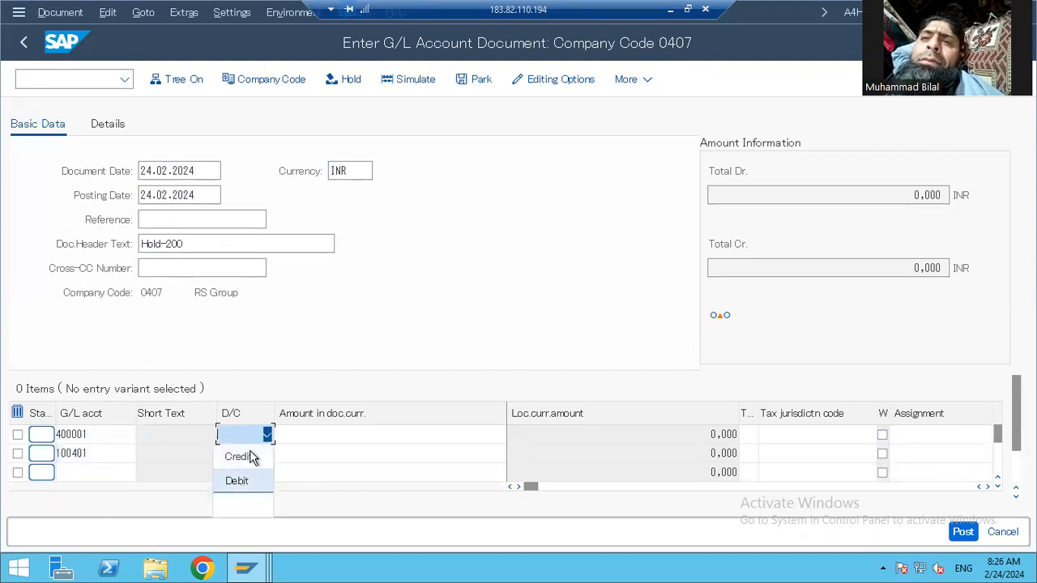
pyautogui.click(237, 480)
pyautogui.click(242, 455)
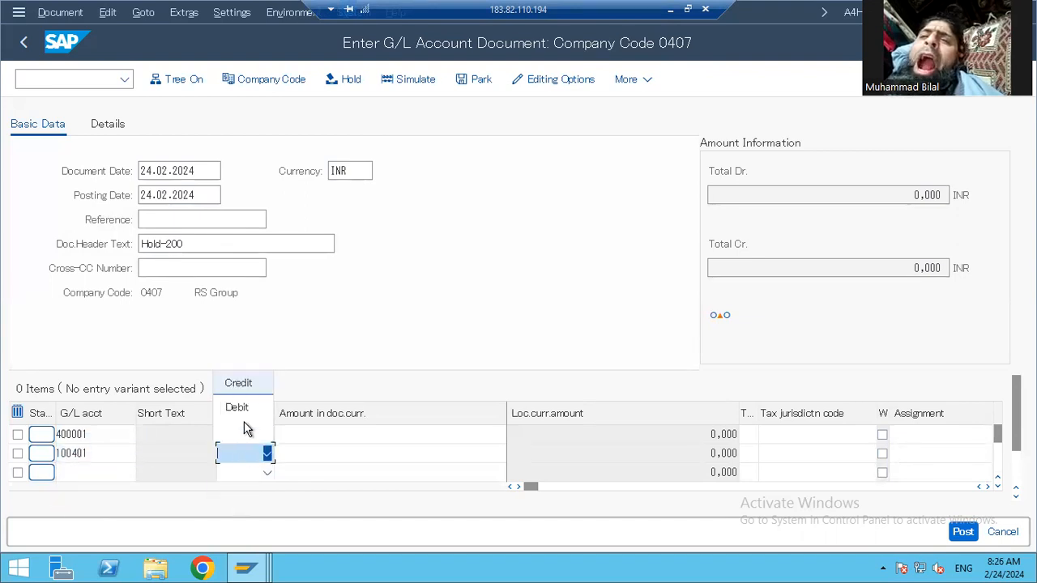
# Set the debit item's amount to 200 and the credit item's amount to *.
pyautogui.click(357, 432)
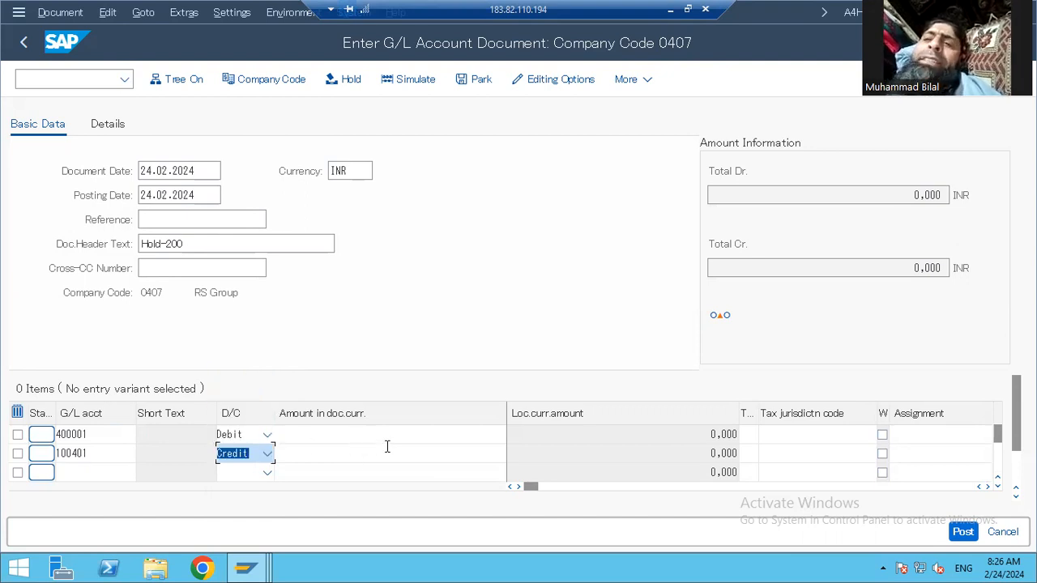
pyautogui.write('400')
pyautogui.press('Tab')
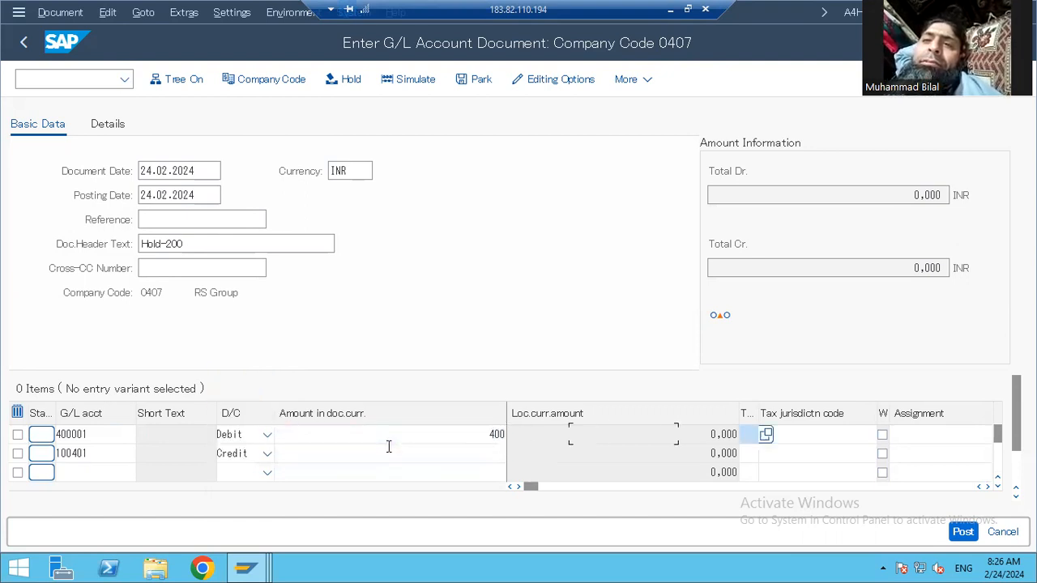
pyautogui.hotkey('shift', 'Tab')
pyautogui.press('Left')
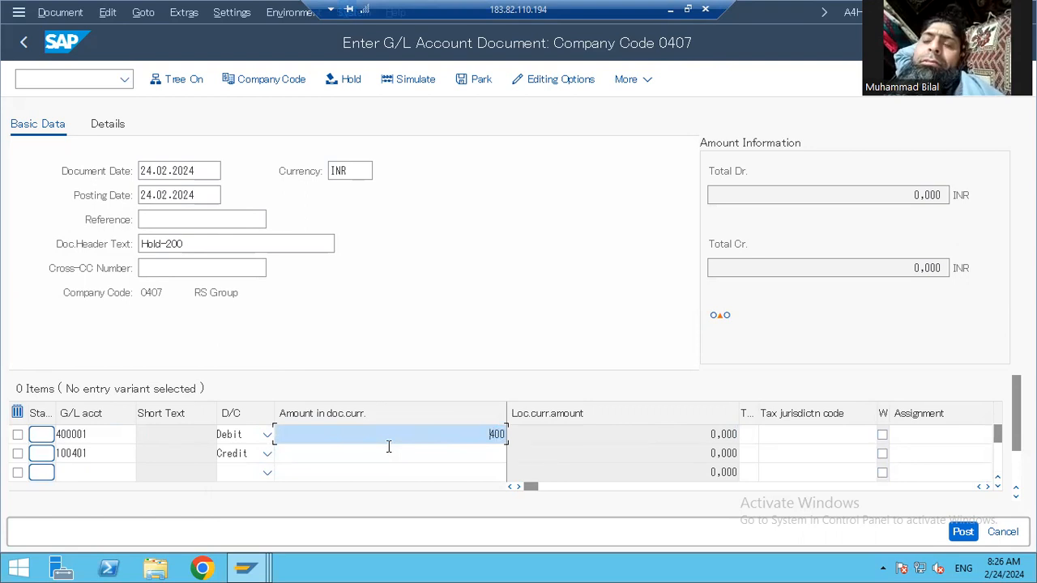
pyautogui.write('2')
pyautogui.press('Down')
pyautogui.press('Tab')
pyautogui.hotkey('shift', 'Tab')
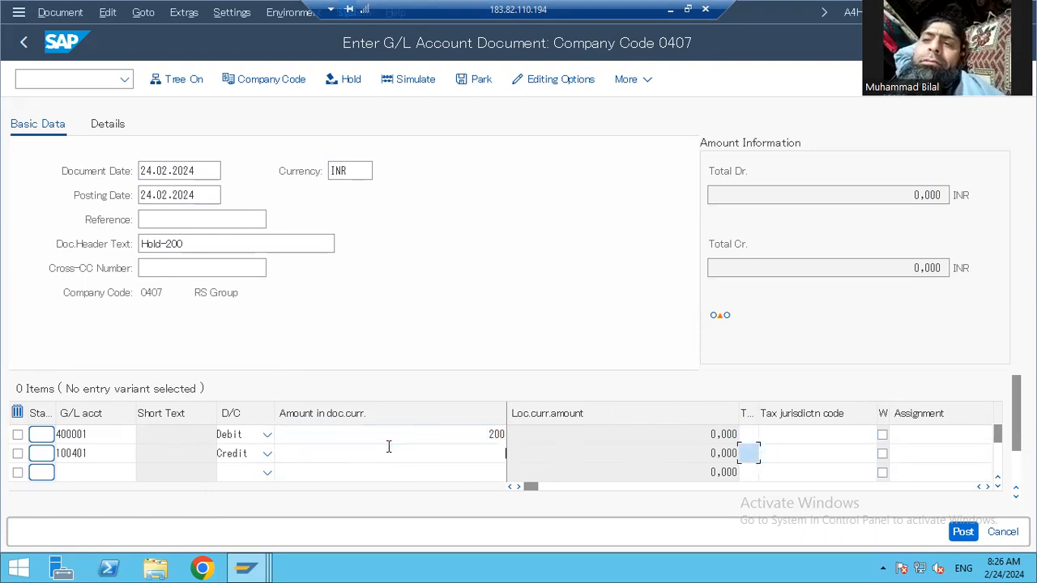
pyautogui.write('*')
pyautogui.press('Tab')
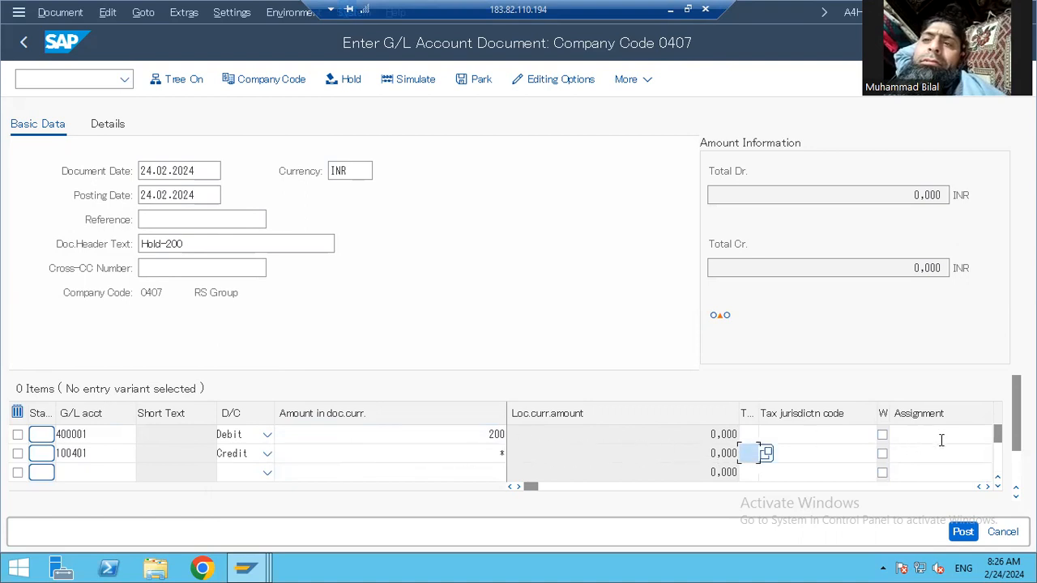
# Copy the header text Hold-200 into the Text field of both line items.
pyautogui.click(911, 435)
pyautogui.press('Tab')
pyautogui.press('Tab')
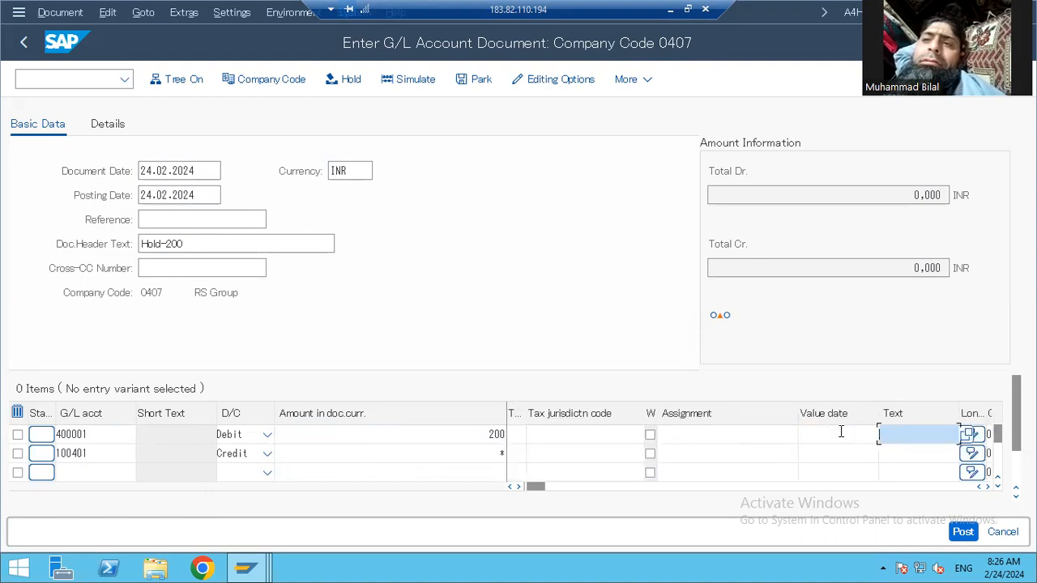
pyautogui.click(89, 252)
pyautogui.hotkey('ctrl', 'c')
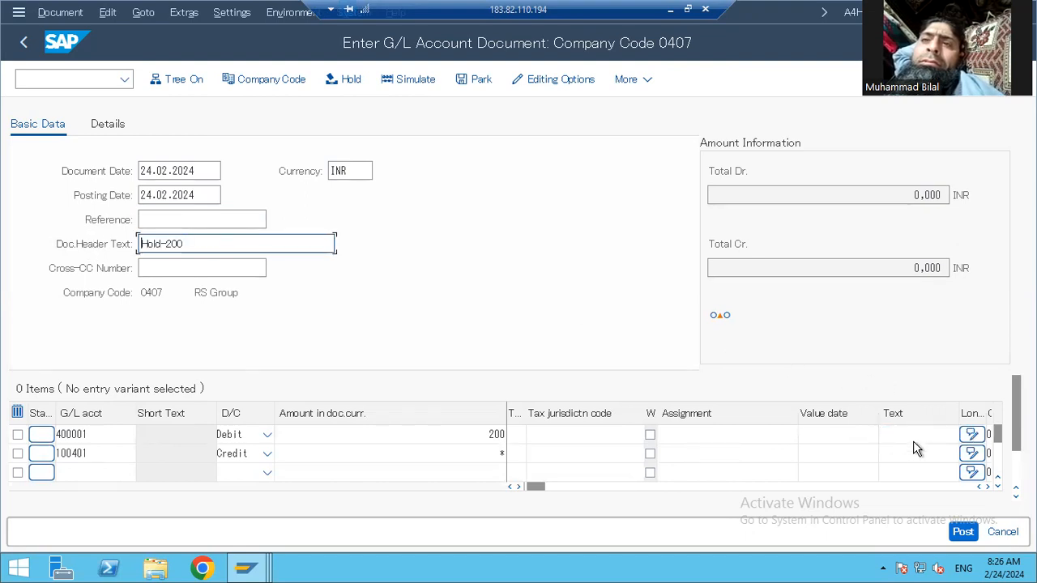
pyautogui.click(917, 432)
pyautogui.hotkey('ctrl', 'v')
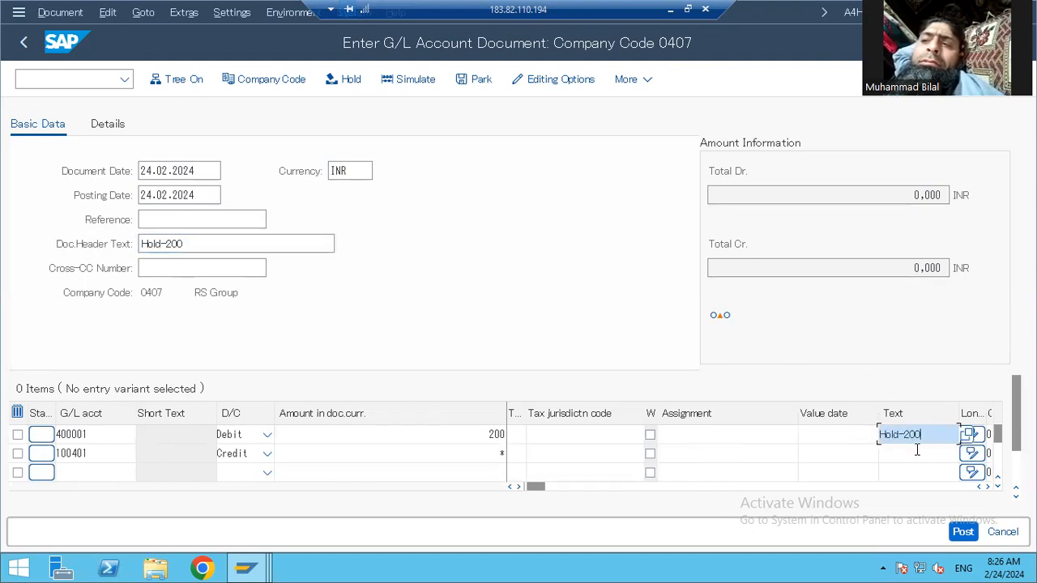
pyautogui.click(918, 452)
pyautogui.hotkey('ctrl', 'v')
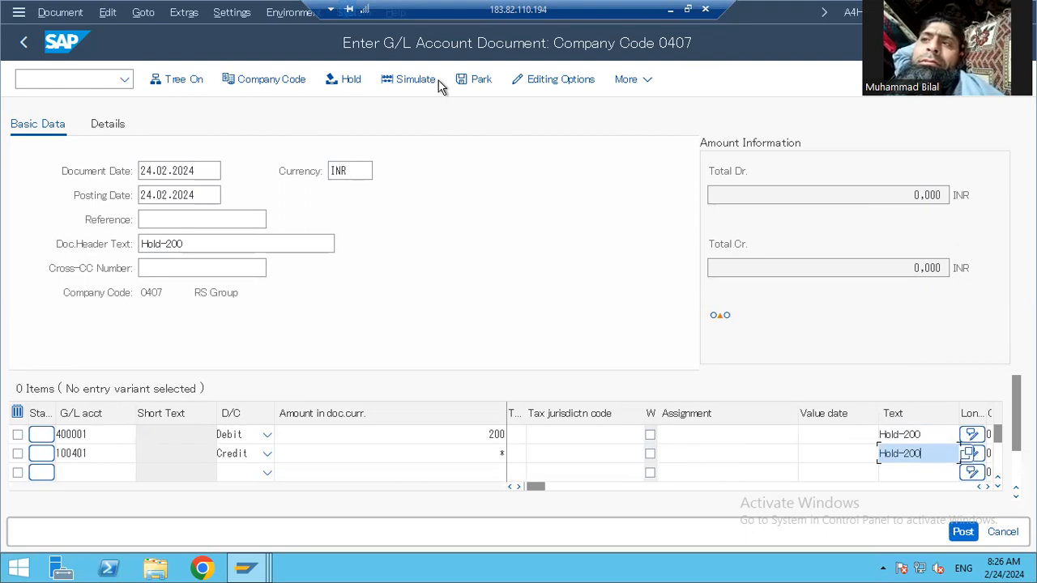
# Hold the document under the temporary document number Hold-200 and return to the SAP Easy Access menu.
pyautogui.click(345, 79)
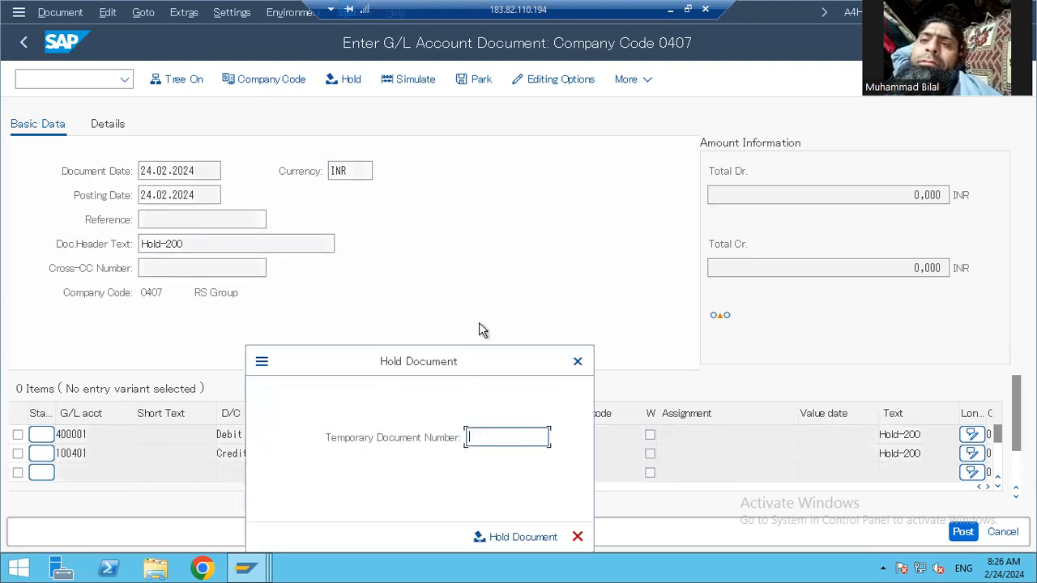
pyautogui.hotkey('ctrl', 'v')
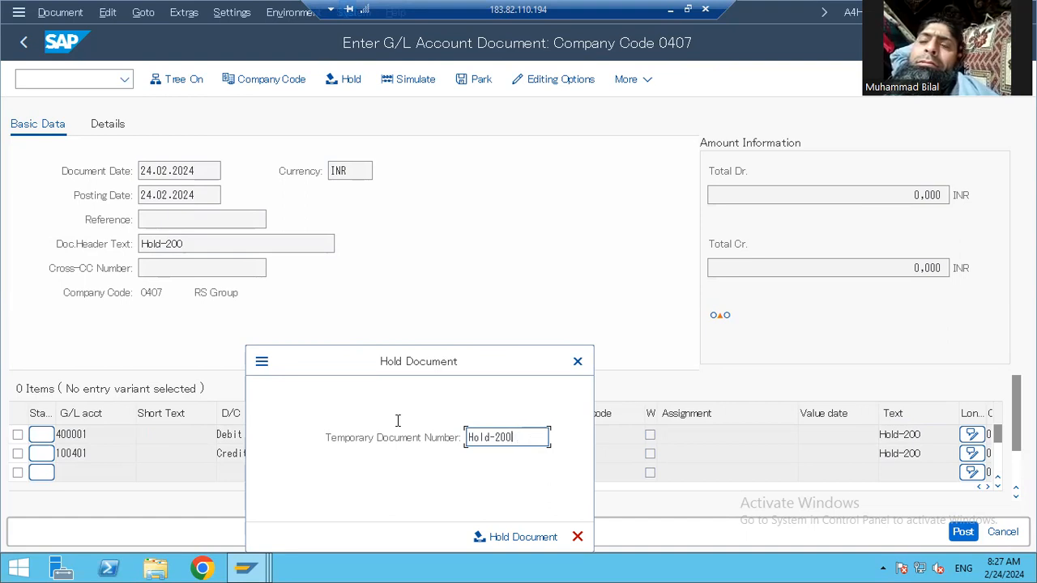
pyautogui.hotkey('ctrl', 'a')
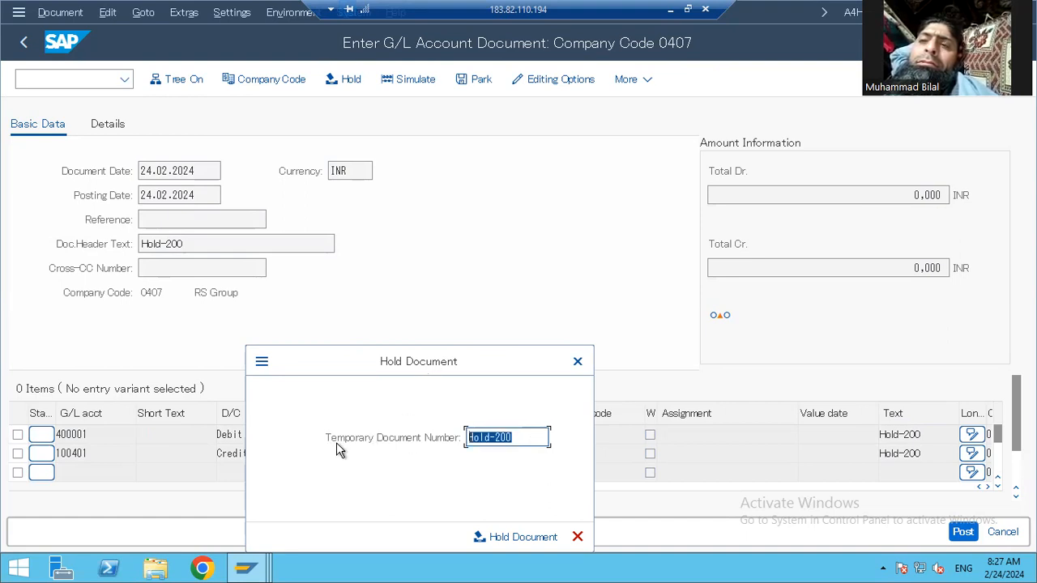
pyautogui.click(535, 438)
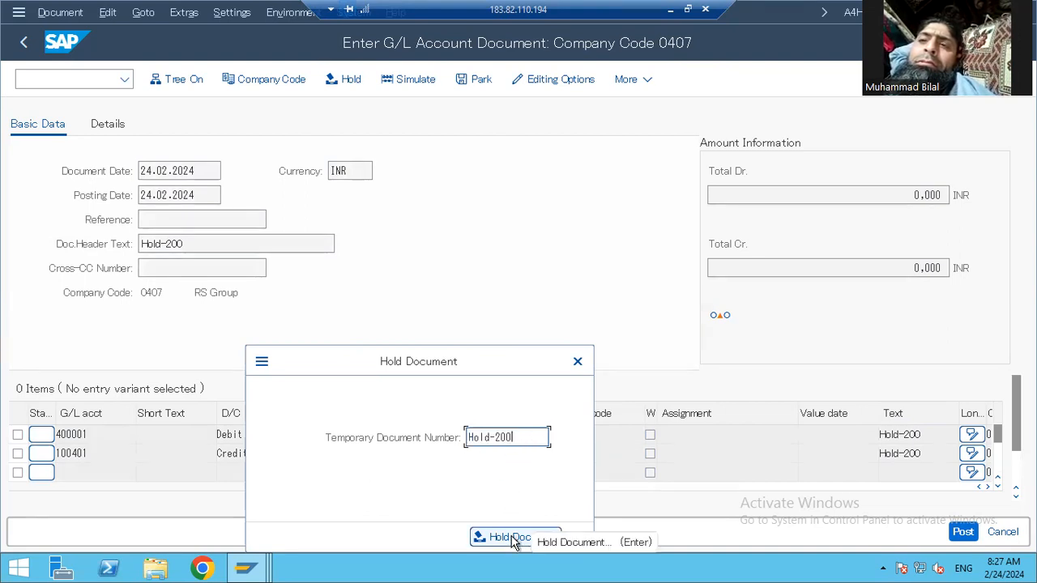
pyautogui.press('Return')
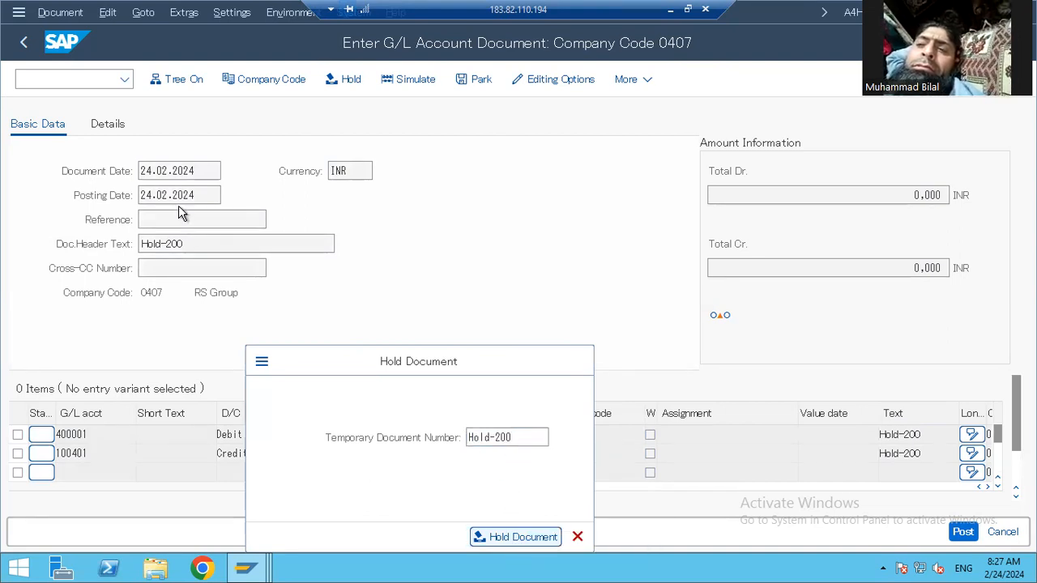
pyautogui.click(68, 80)
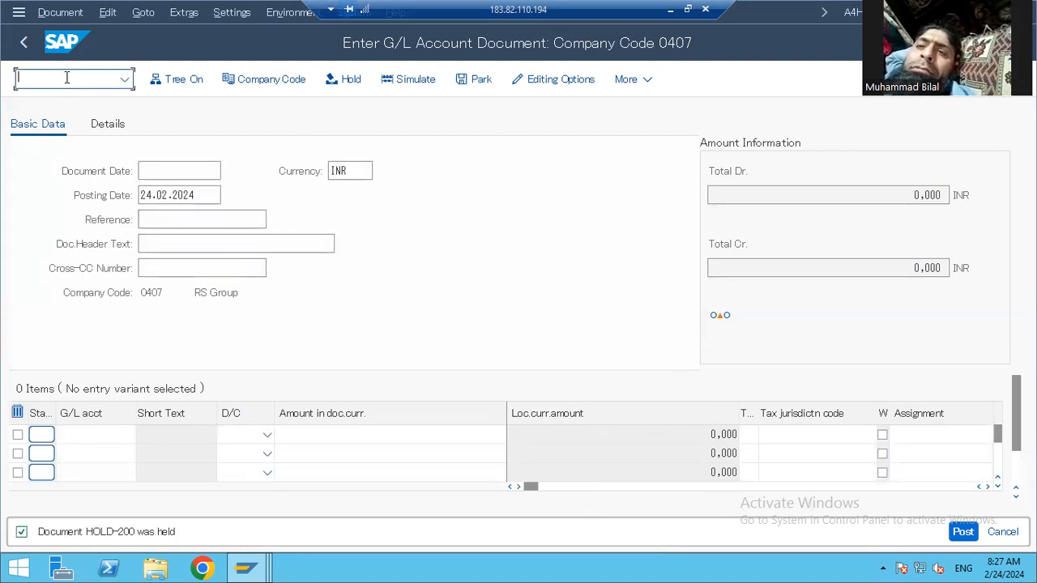
pyautogui.press('Return')
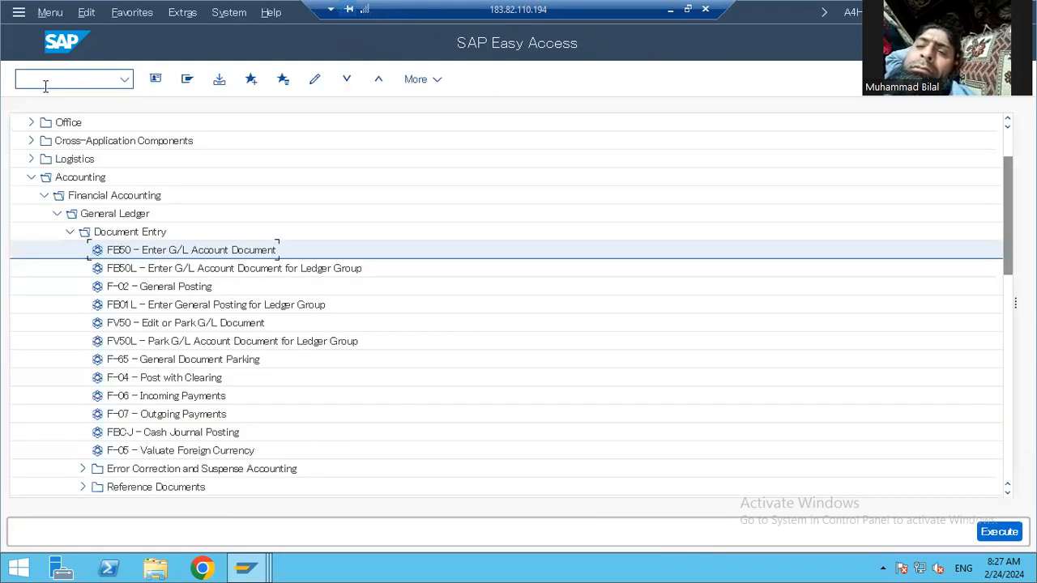
# Look through the transactions in the General Ledger's Document and Account folders for displaying account balances and line items.
pyautogui.click(71, 232)
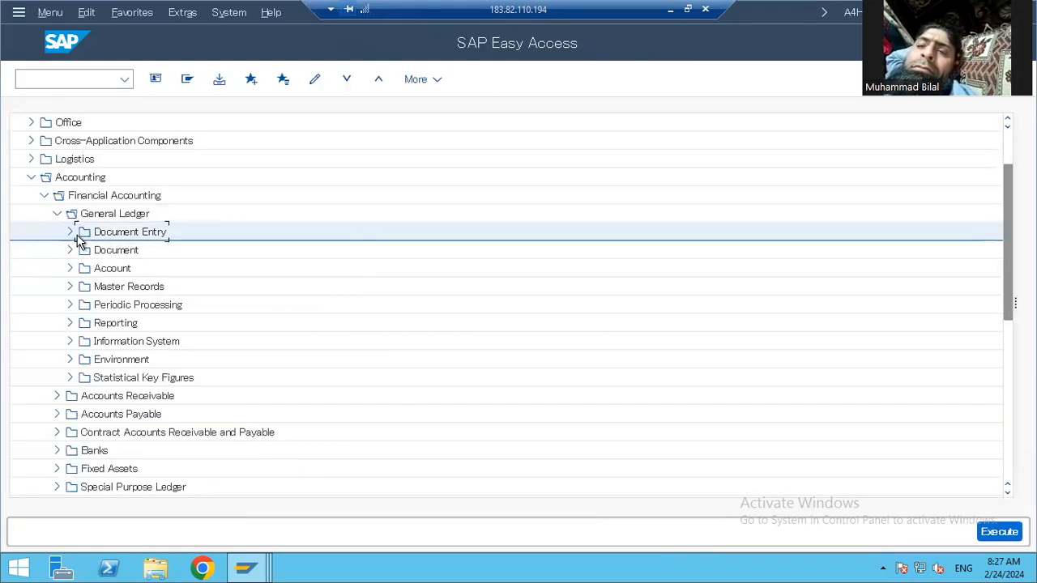
pyautogui.click(71, 250)
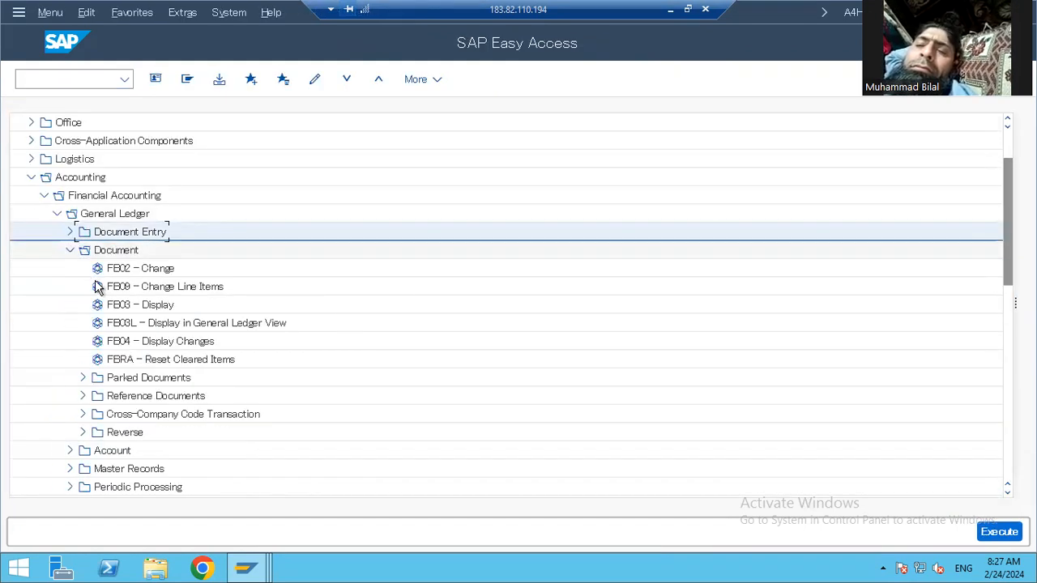
pyautogui.click(129, 360)
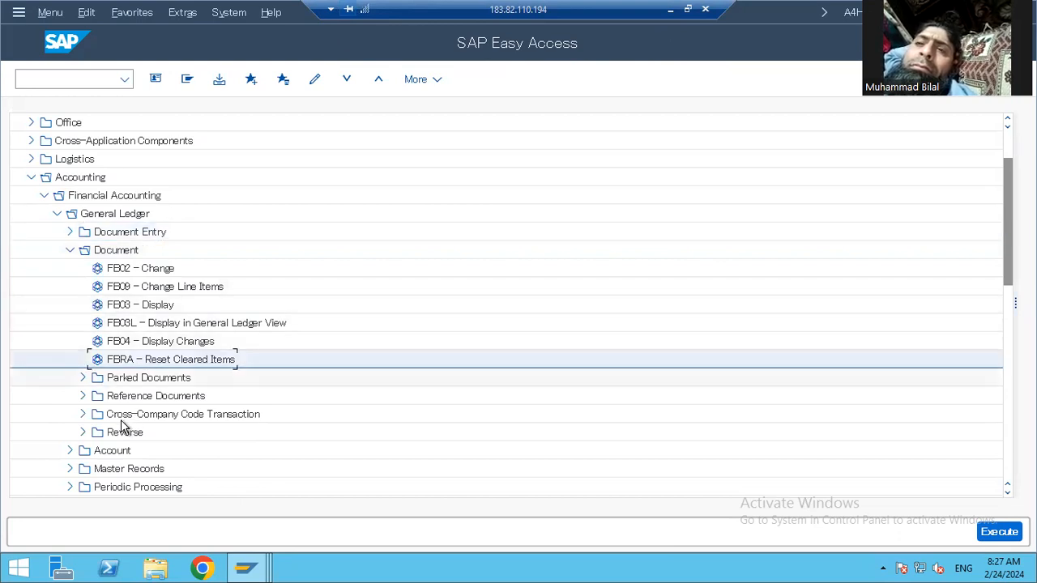
pyautogui.click(71, 250)
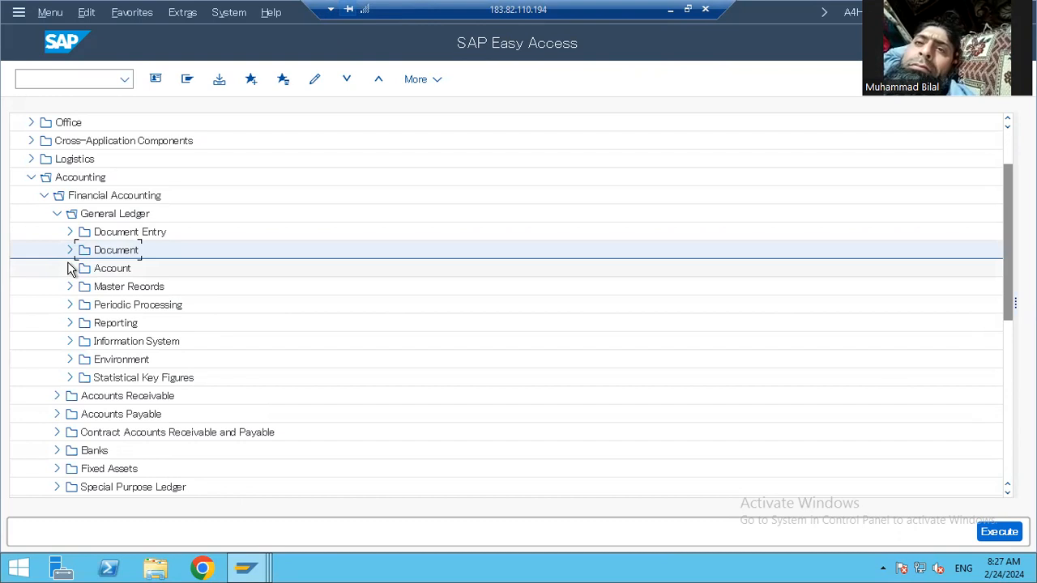
pyautogui.click(71, 268)
pyautogui.click(132, 287)
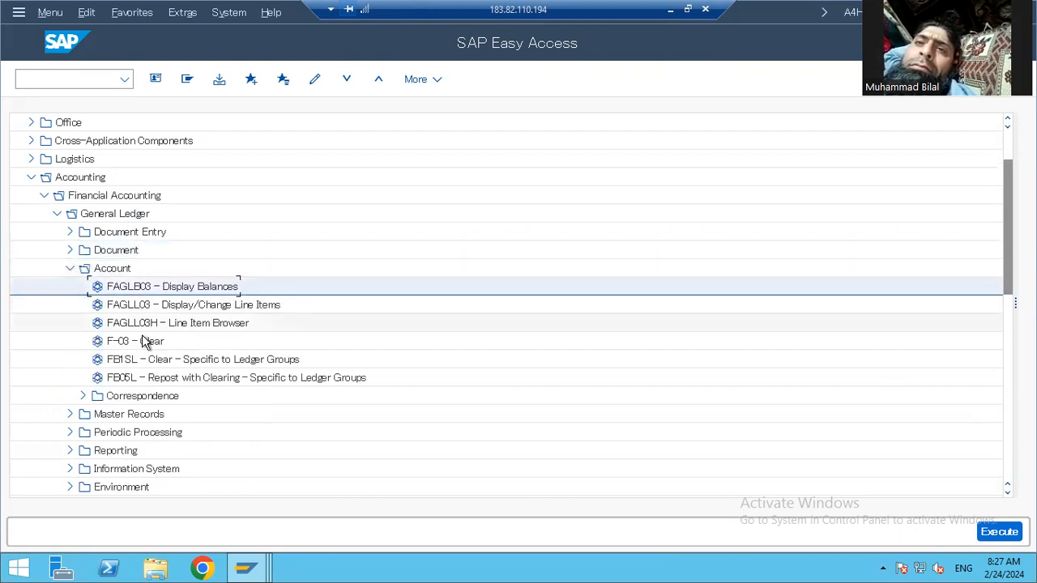
pyautogui.click(148, 378)
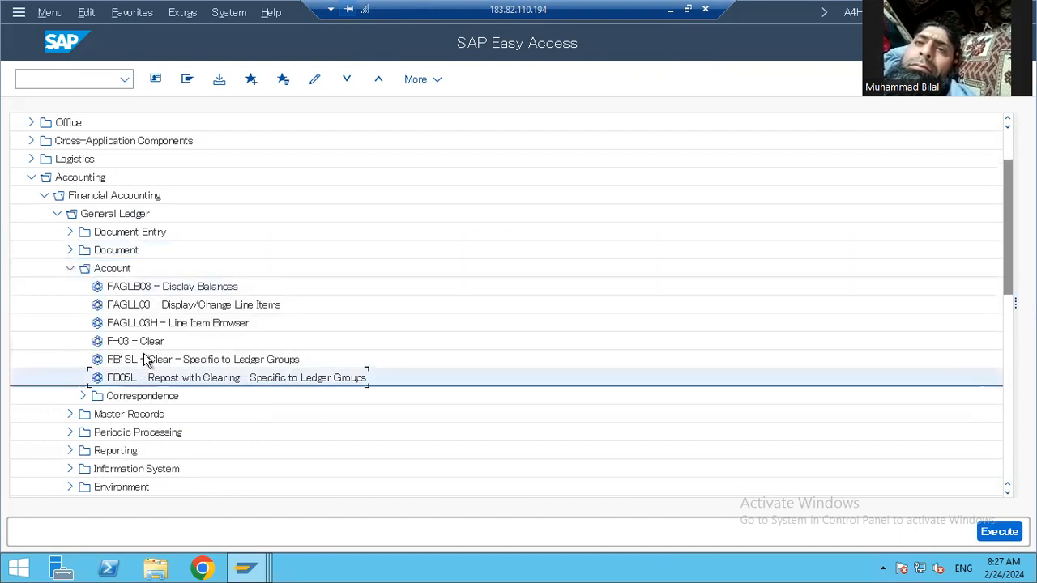
pyautogui.click(161, 290)
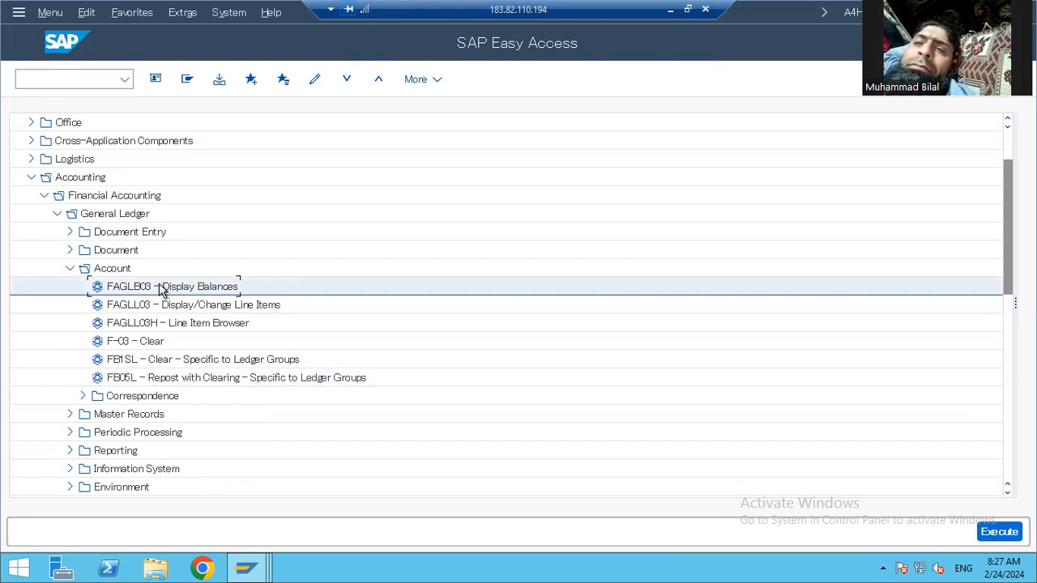
# Open the G/L line item display with transaction fbl3n and set the line item status to All items.
pyautogui.click(60, 80)
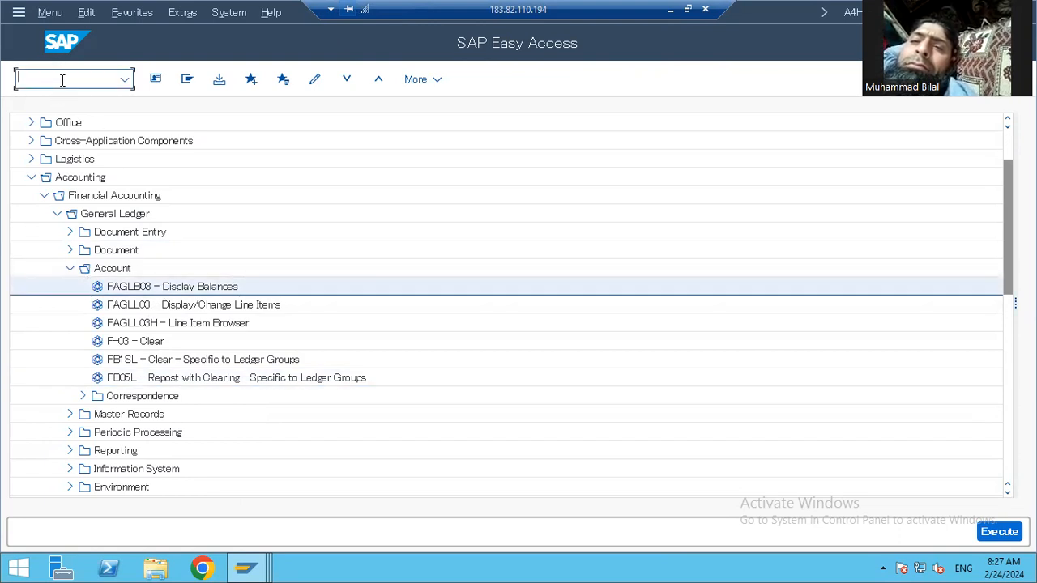
pyautogui.write('fbl3n')
pyautogui.press('Return')
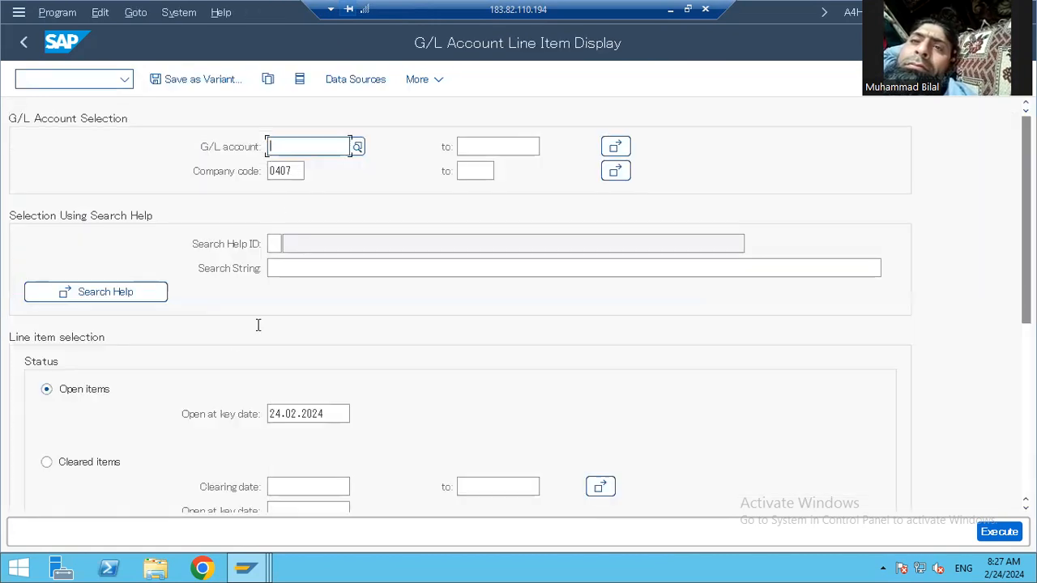
pyautogui.click(84, 469)
pyautogui.scroll(-2, 200, 410)
pyautogui.scroll(-3, 199, 410)
pyautogui.press('Down')
pyautogui.scroll(-7, 191, 397)
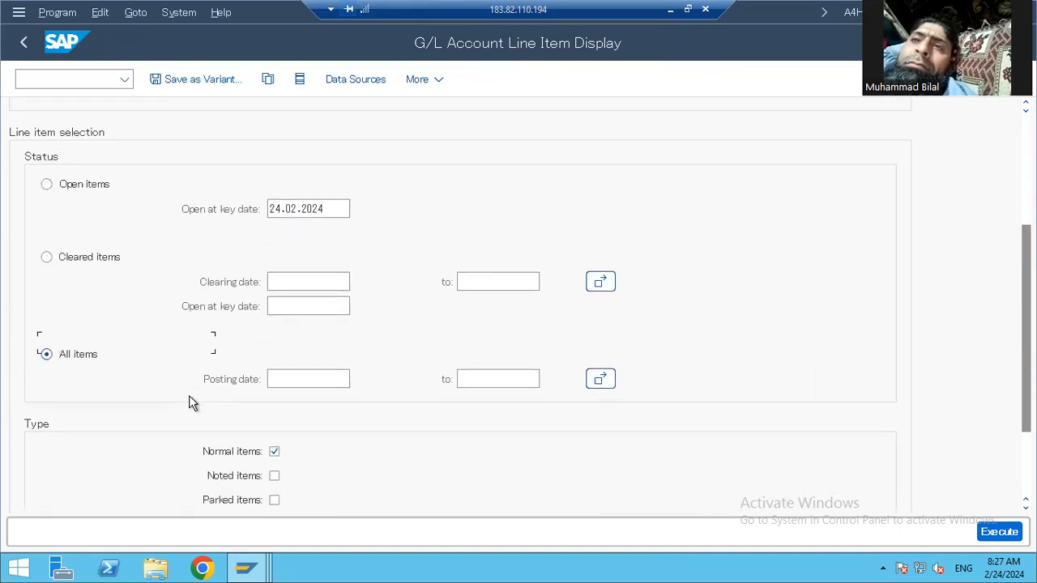
# Include noted and parked items in the selection, run the line item display for company code 0407 and return to the selection screen.
pyautogui.scroll(-2, 249, 411)
pyautogui.click(273, 341)
pyautogui.press('Down')
pyautogui.press('space')
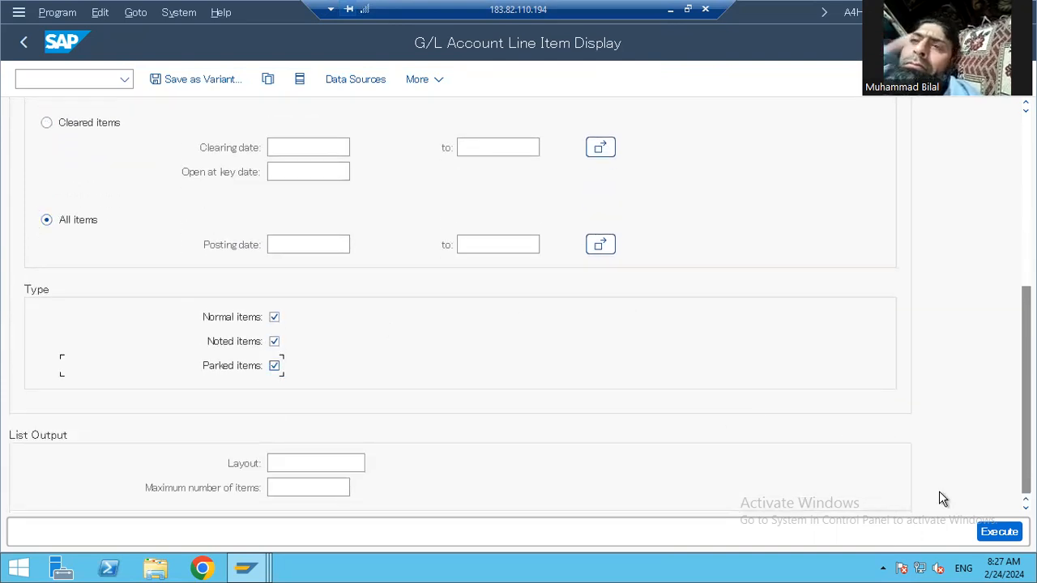
pyautogui.click(988, 529)
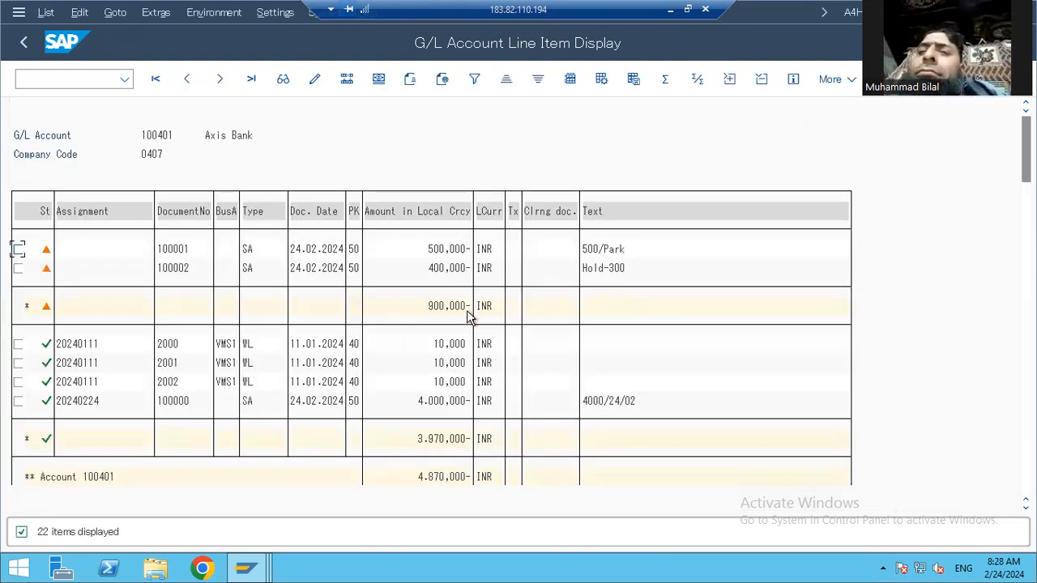
pyautogui.click(25, 44)
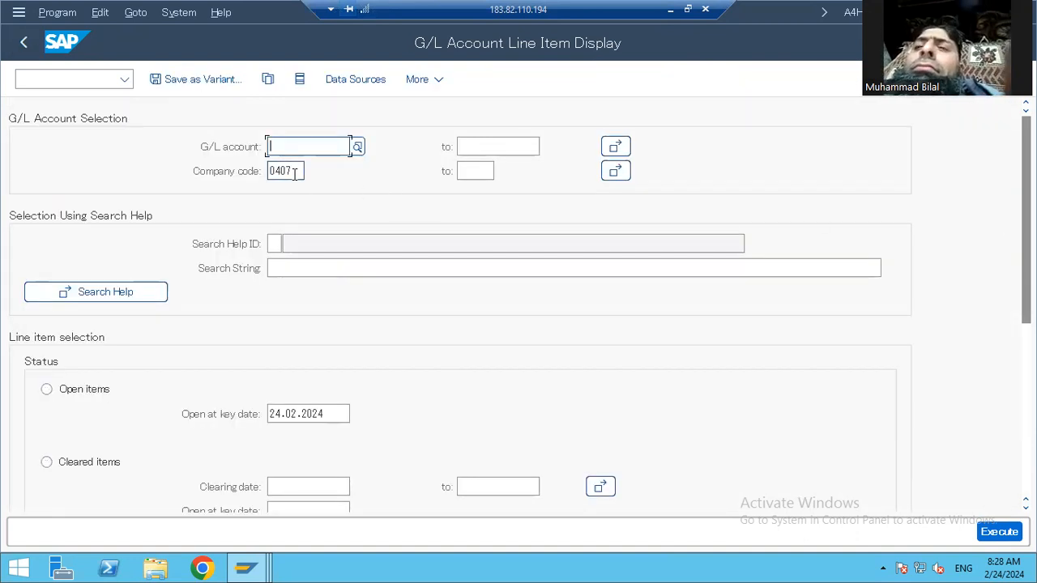
# Set the start of the All items posting date range to 01.02.2024.
pyautogui.press('Down')
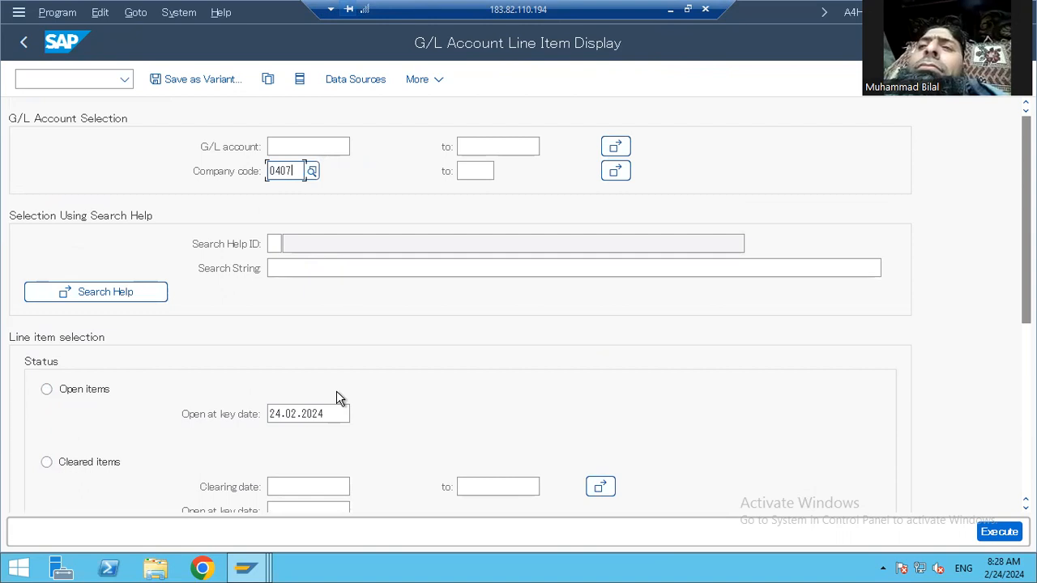
pyautogui.scroll(-5, 337, 390)
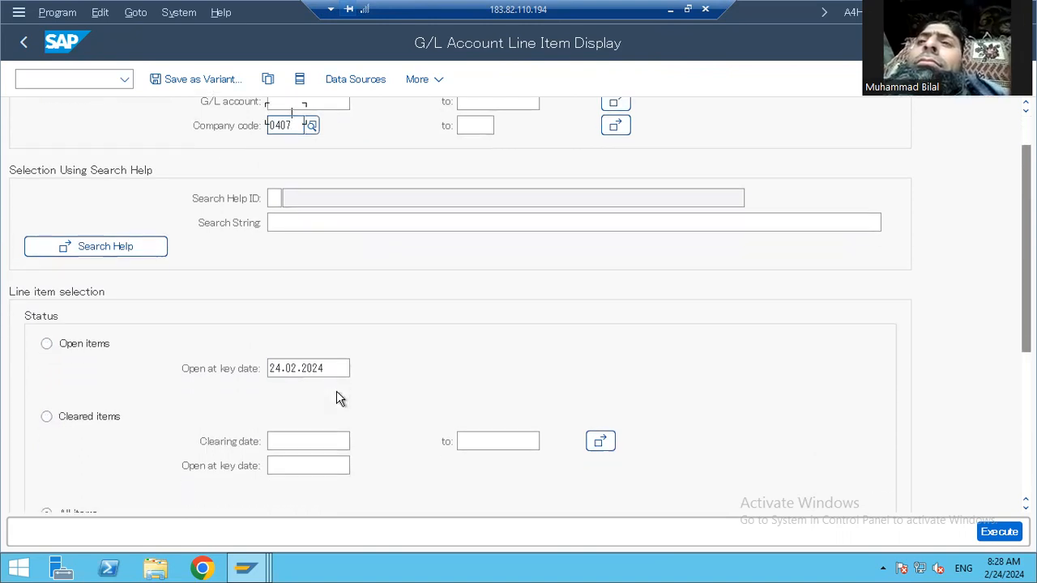
pyautogui.scroll(-2, 337, 392)
pyautogui.click(324, 324)
pyautogui.write('0')
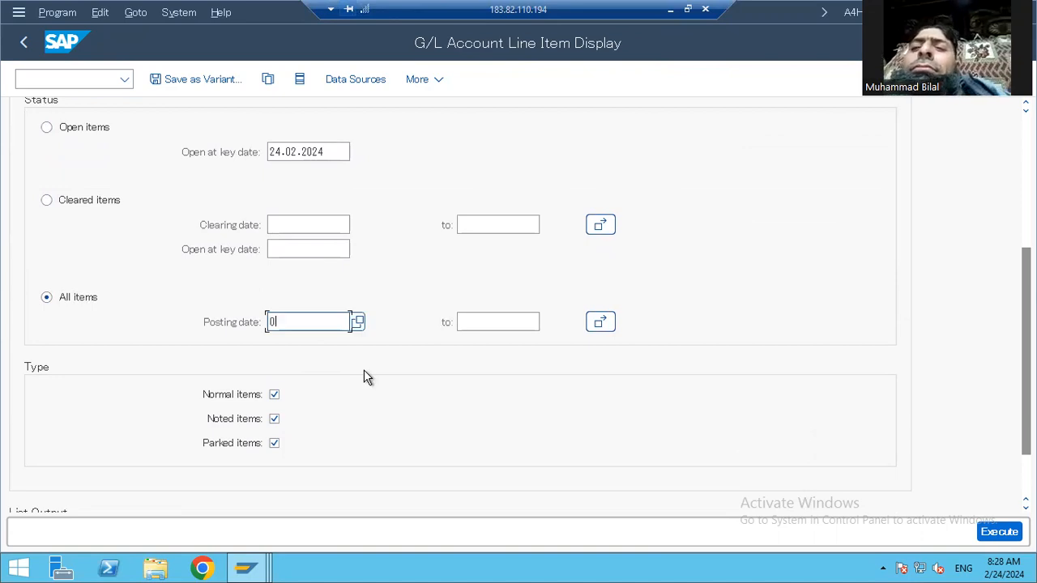
pyautogui.write('1.02.20')
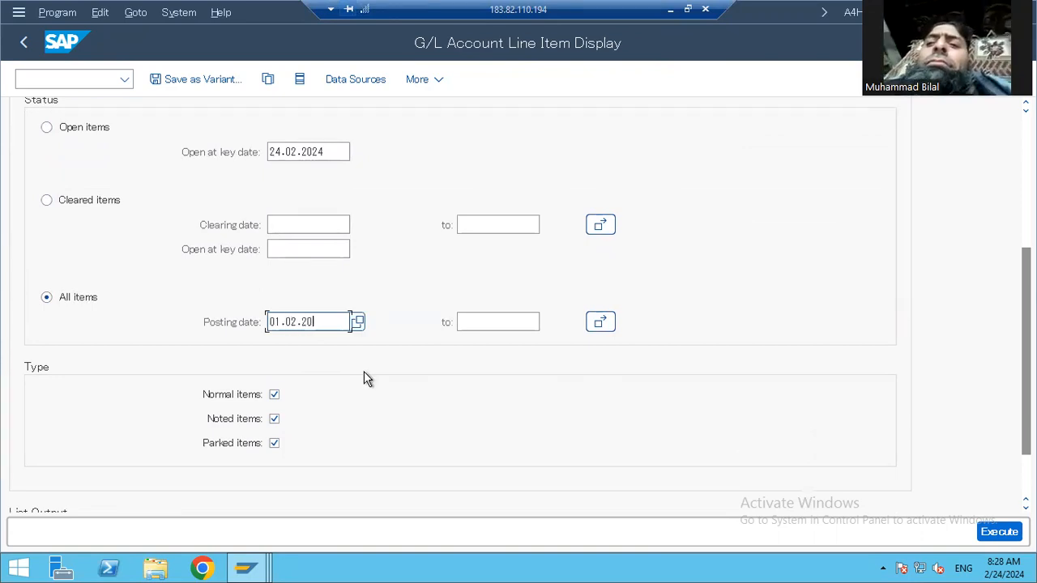
pyautogui.write('24')
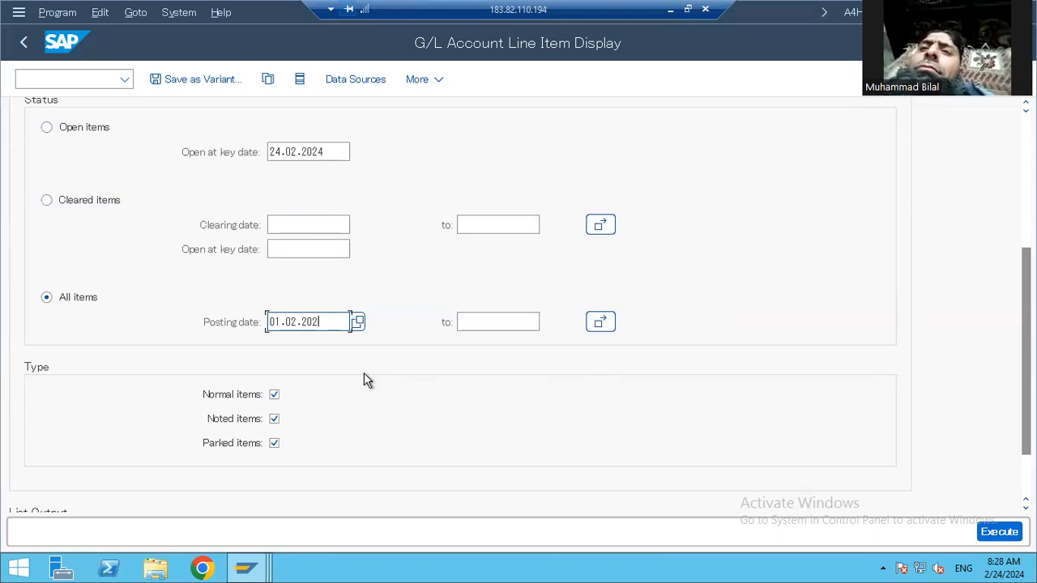
pyautogui.press('Tab')
# Set the All items posting date range from 24.02.2024 to 24.02.2023 and run the line item display.
pyautogui.hotkey('shift', 'Tab')
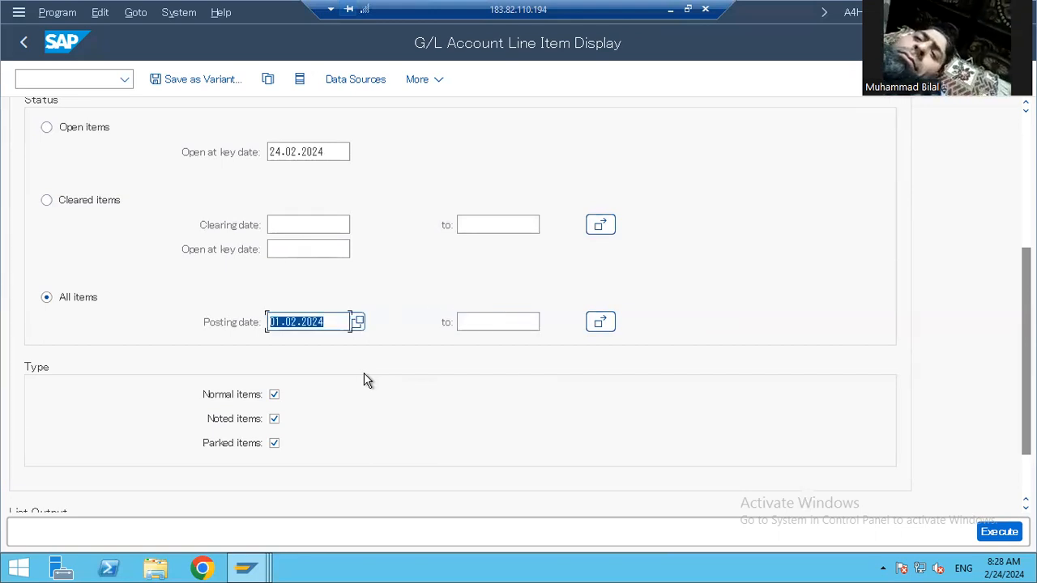
pyautogui.write('24.02')
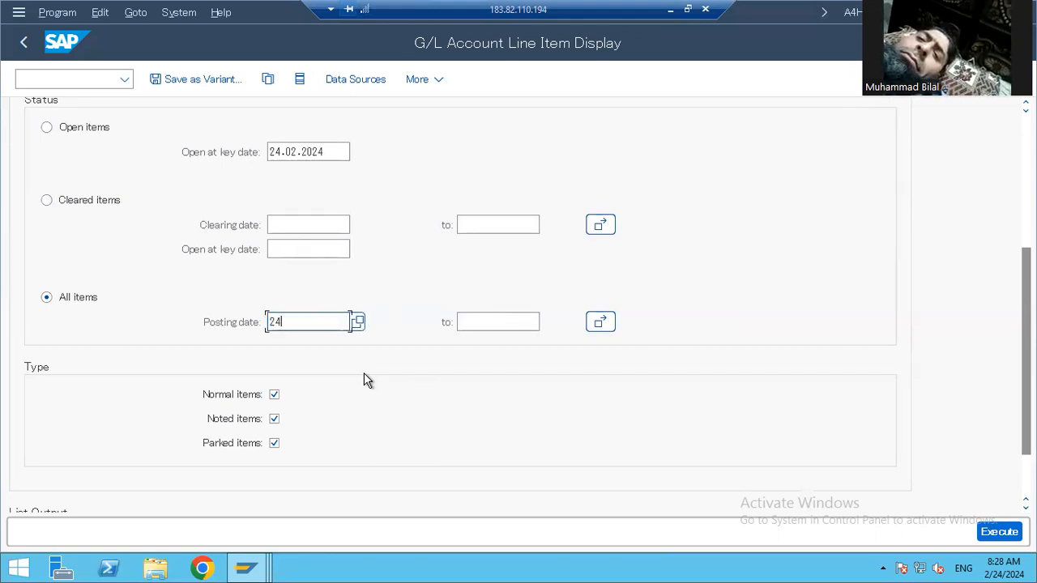
pyautogui.write('.2024')
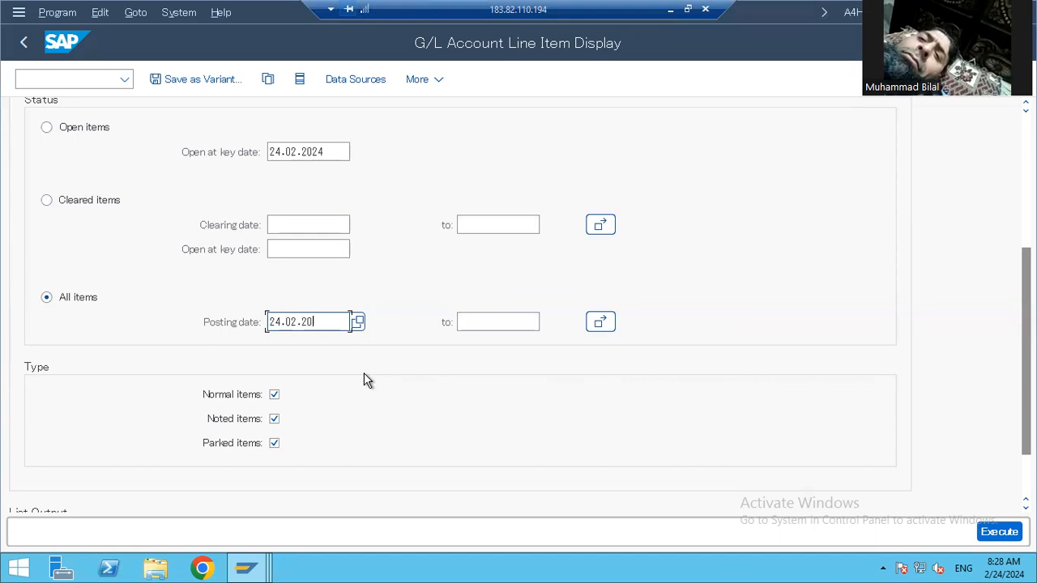
pyautogui.press('Tab')
pyautogui.write('24.02.')
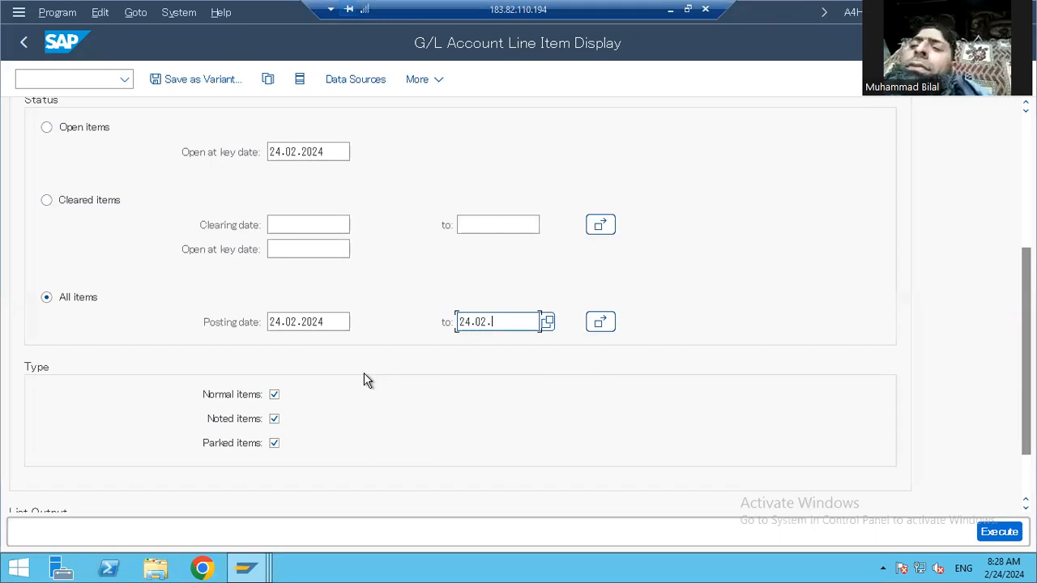
pyautogui.write('2023')
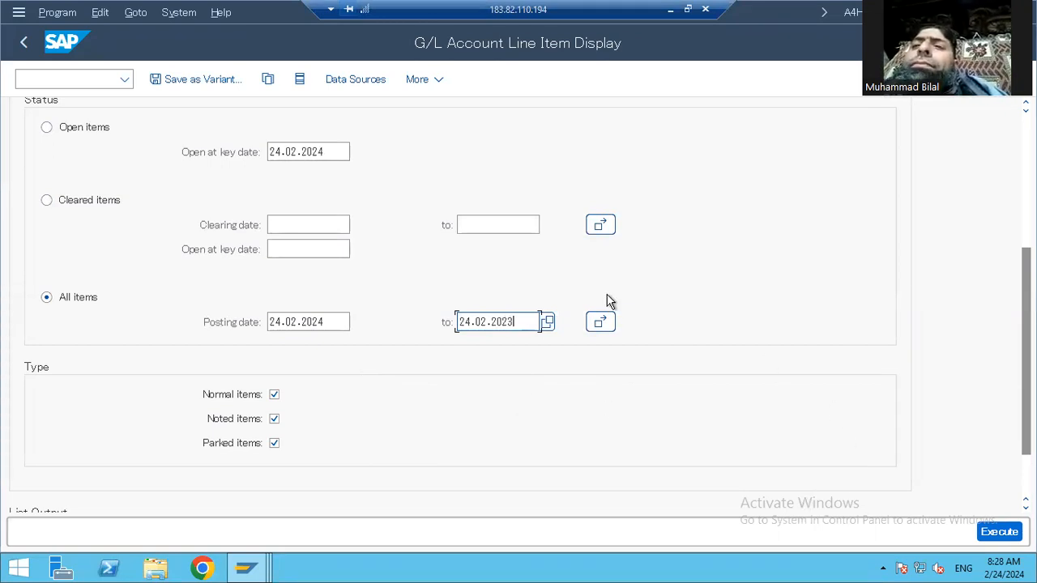
pyautogui.click(1005, 532)
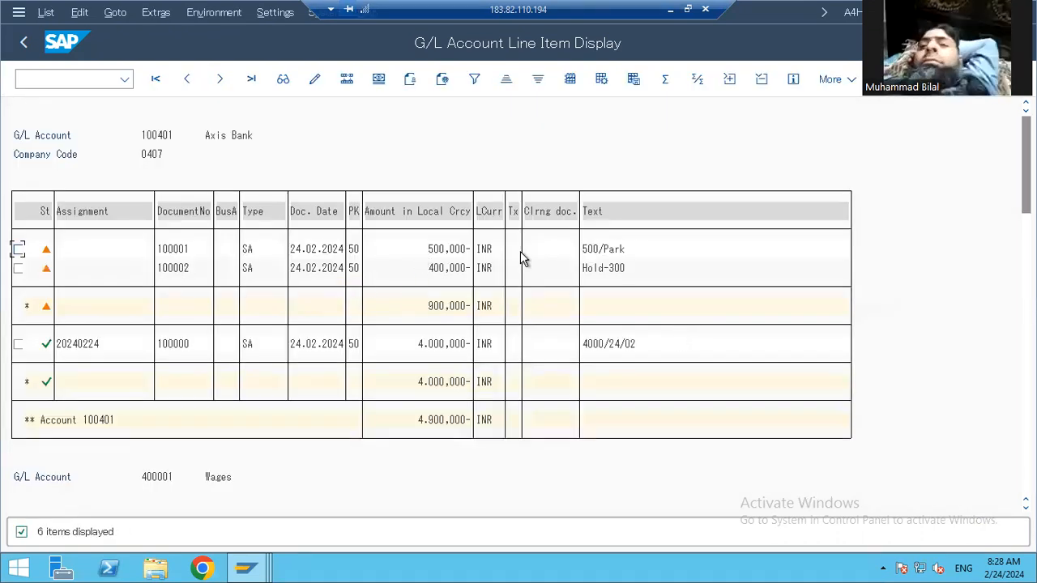
# Open the Axis Bank line item 4000/24/02, switch it to change mode to check its editable fields, and return to the list.
pyautogui.click(607, 277)
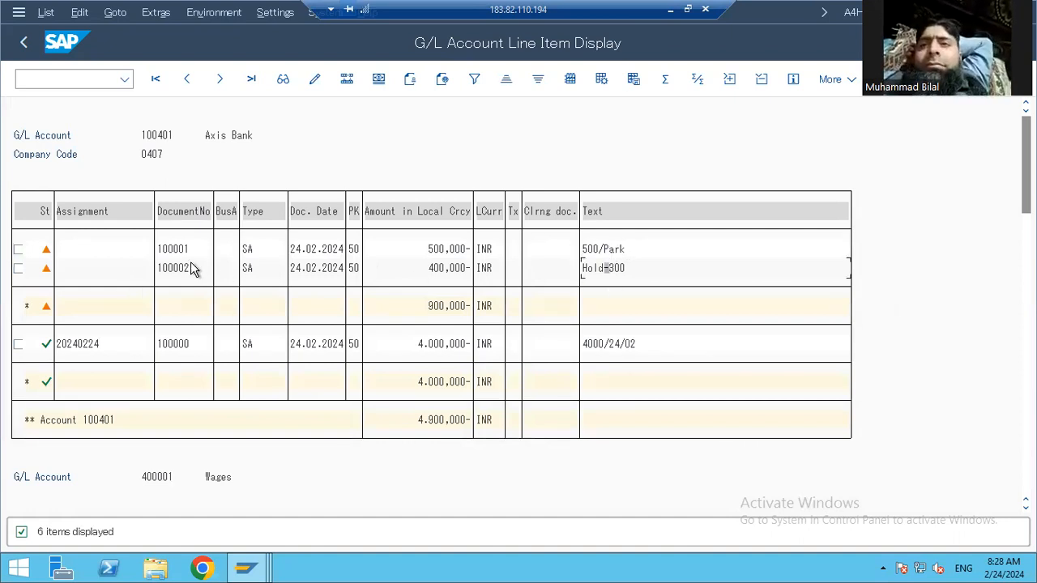
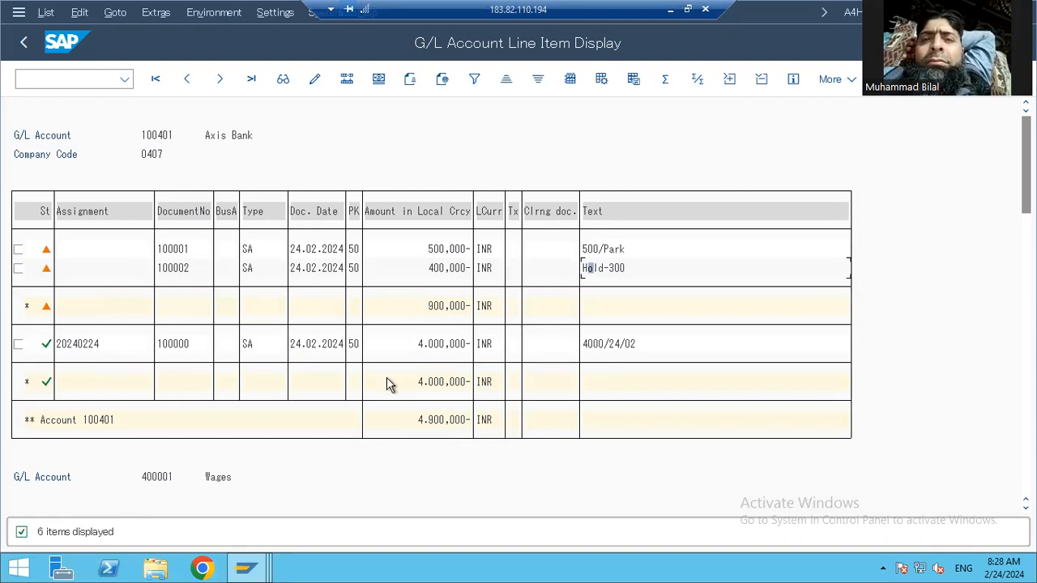
pyautogui.doubleClick(706, 356)
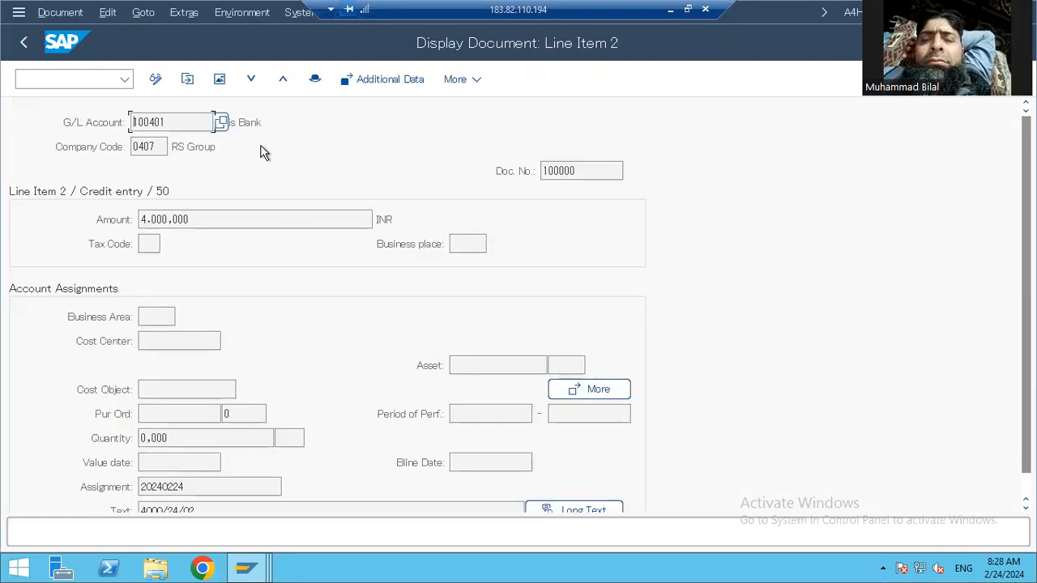
pyautogui.click(459, 79)
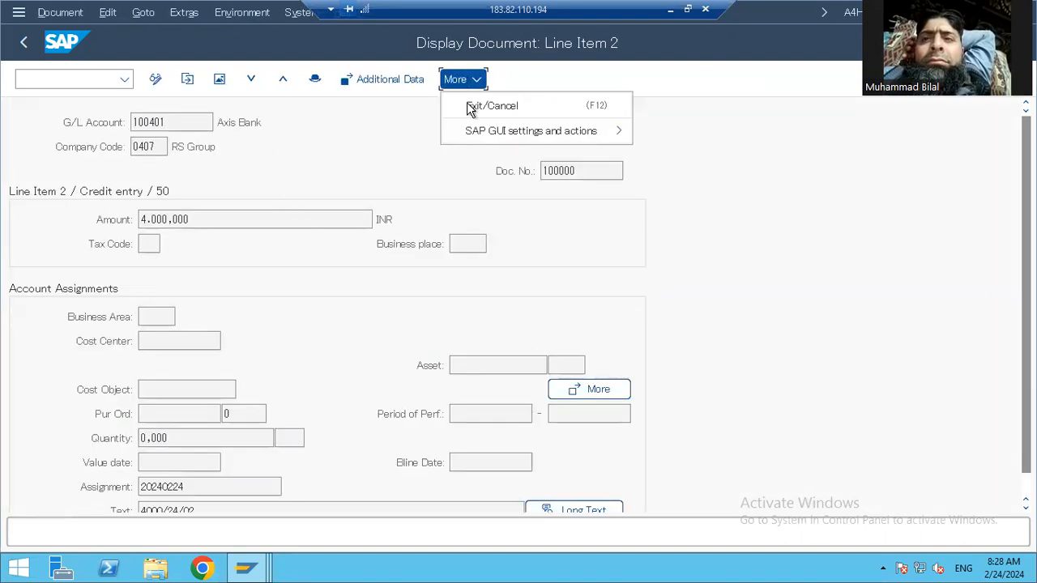
pyautogui.click(370, 113)
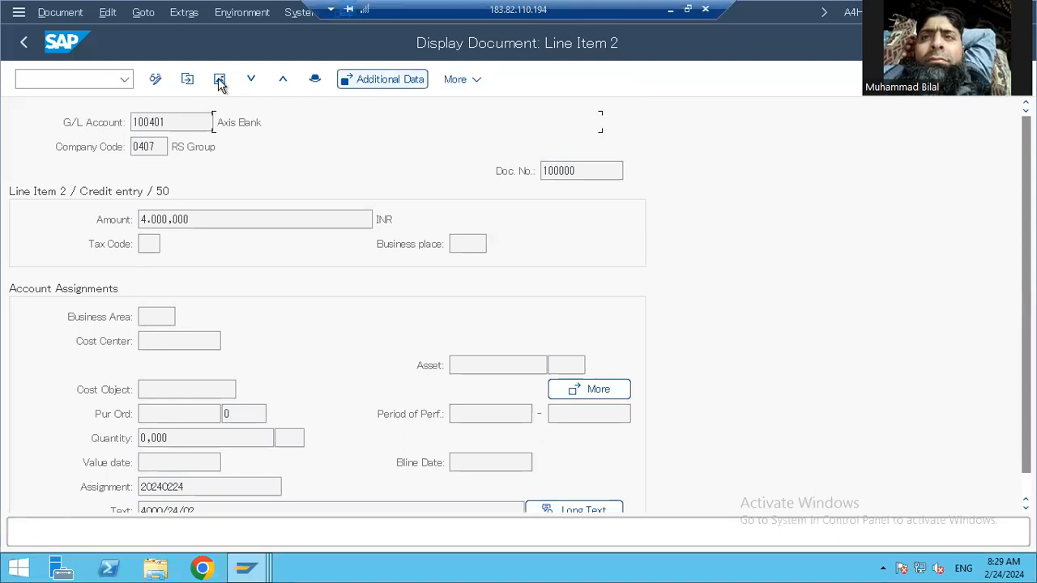
pyautogui.click(156, 79)
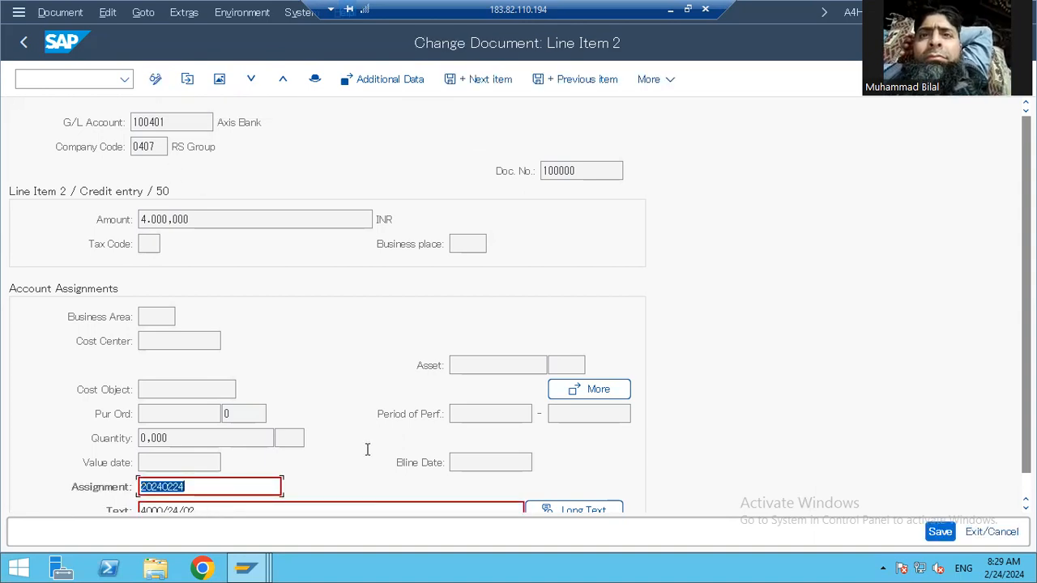
pyautogui.scroll(-1, 252, 491)
pyautogui.scroll(-1, 231, 496)
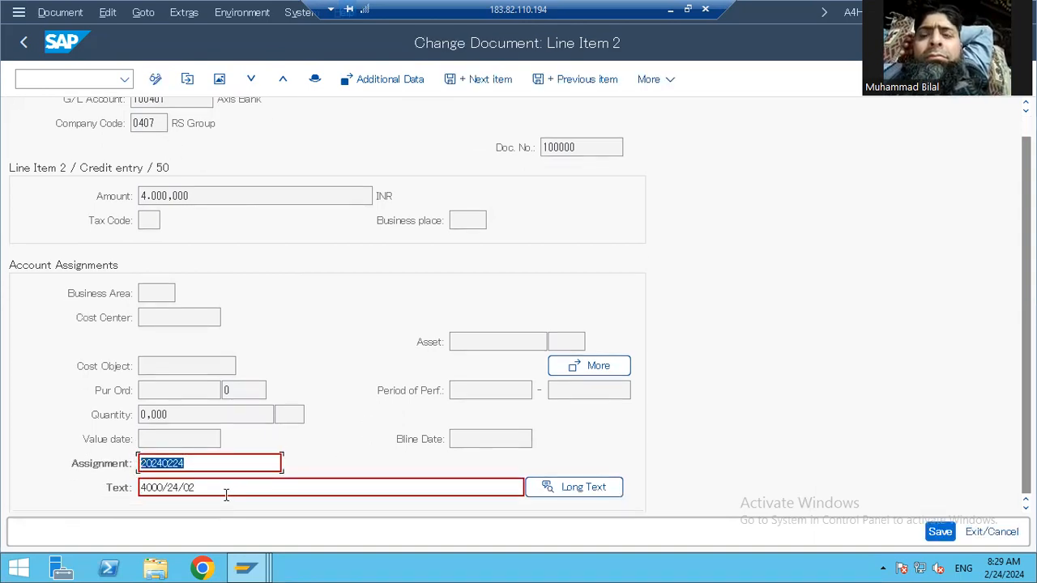
pyautogui.click(225, 493)
pyautogui.click(23, 45)
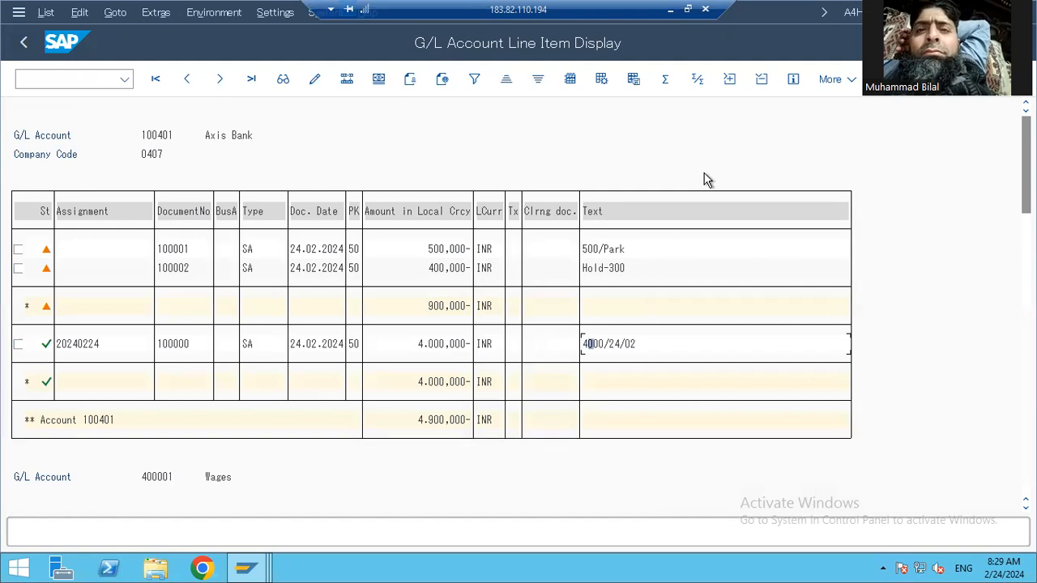
# Open the parked document behind the Hold-300 line item and examine its overview and additional functions.
pyautogui.doubleClick(613, 268)
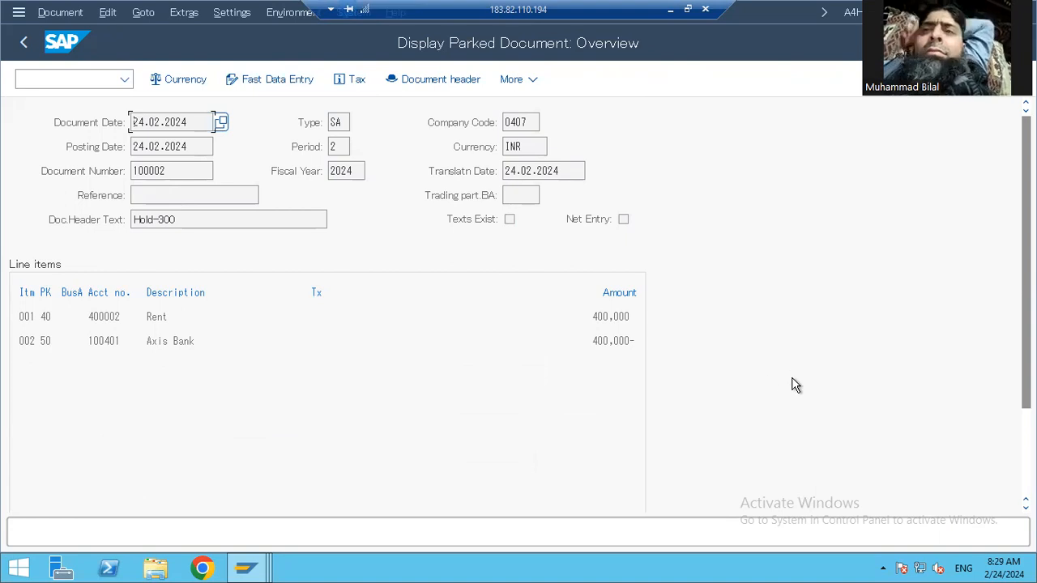
pyautogui.scroll(-3, 795, 385)
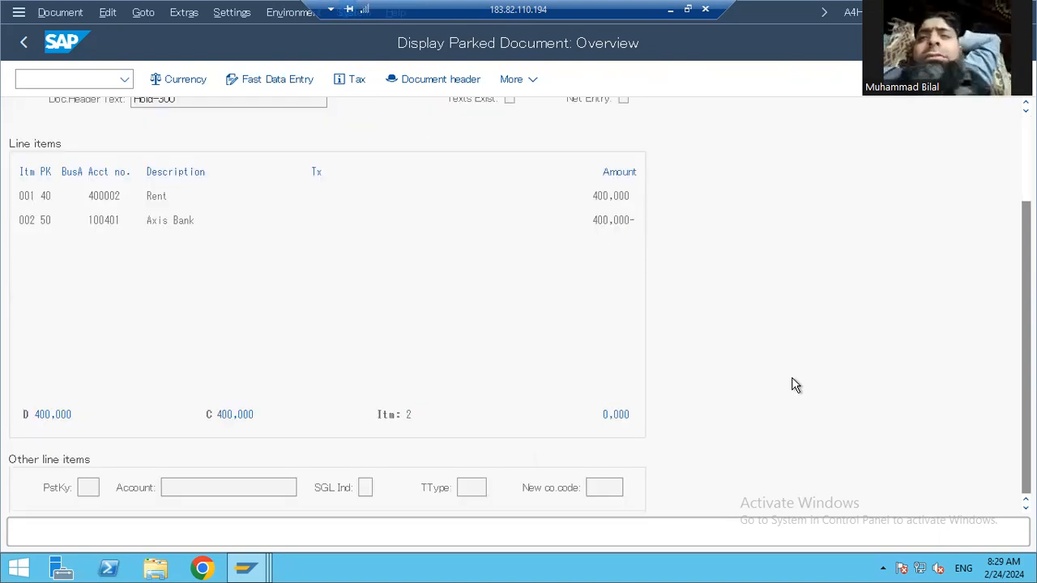
pyautogui.scroll(3, 778, 379)
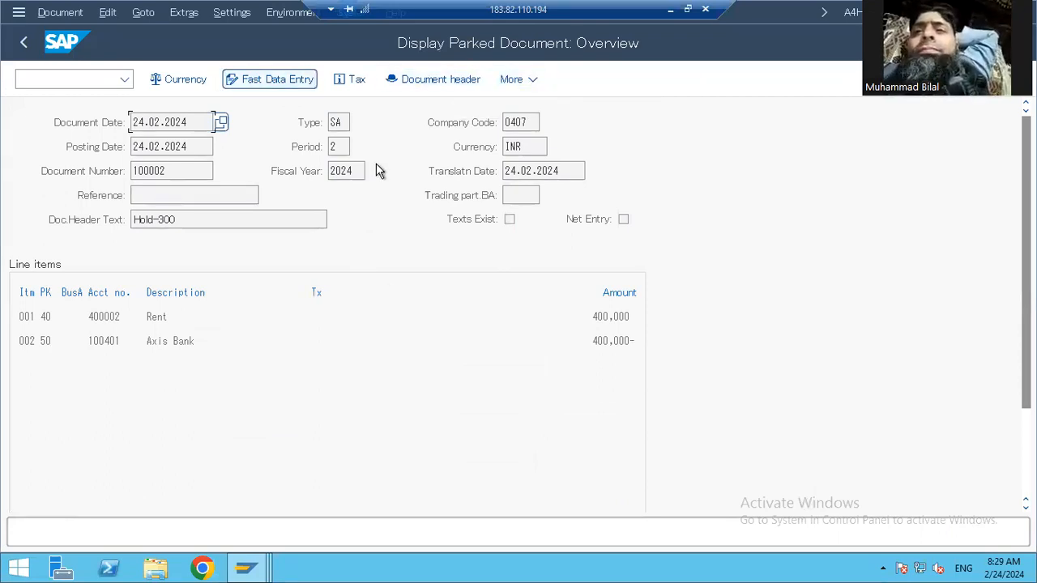
pyautogui.click(529, 83)
pyautogui.click(556, 138)
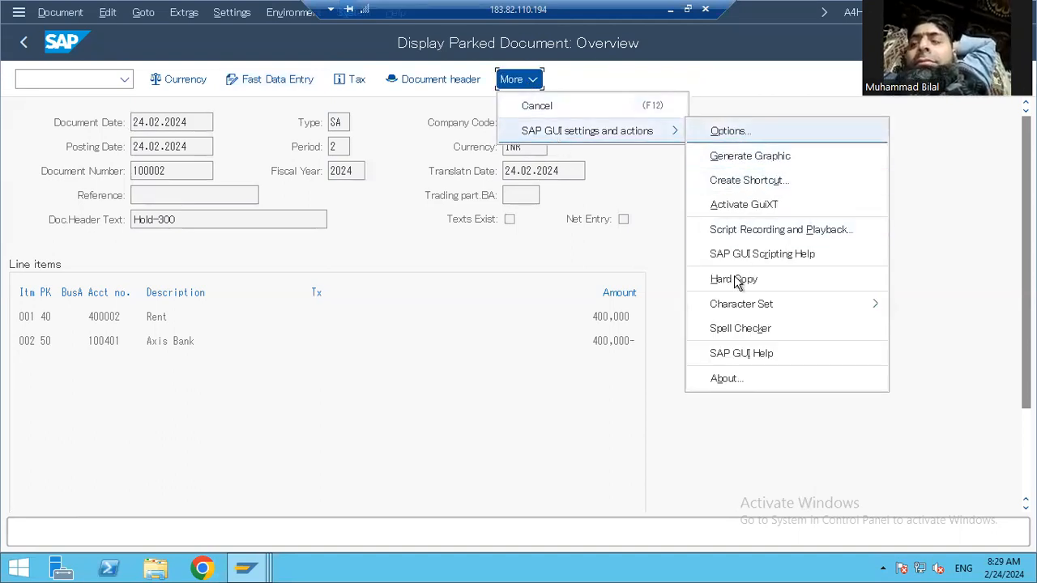
# View the parked document's G/L account items in Fast Data Entry and its document header, returning to the overview.
pyautogui.click(241, 79)
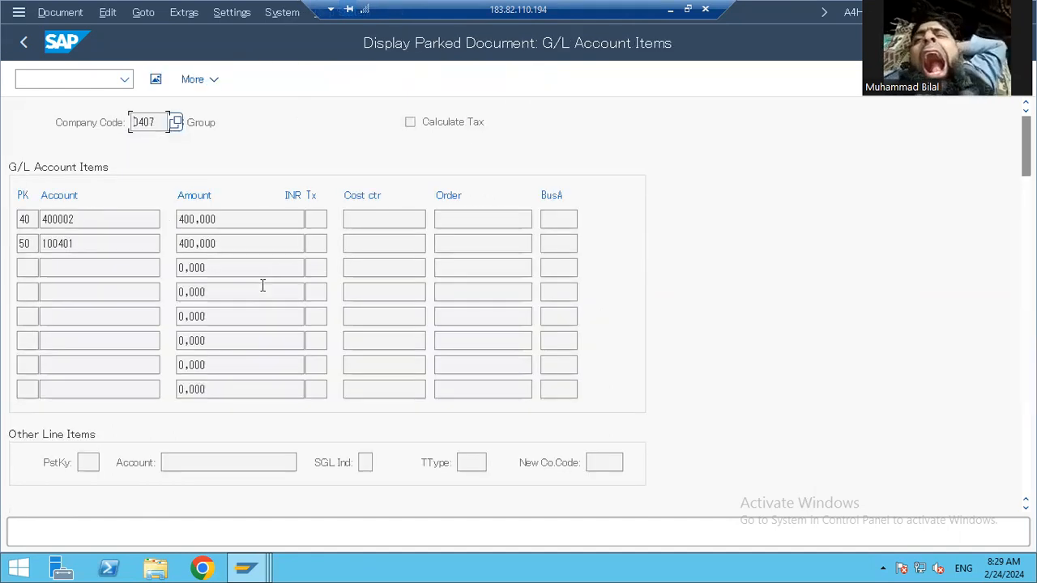
pyautogui.press('F3')
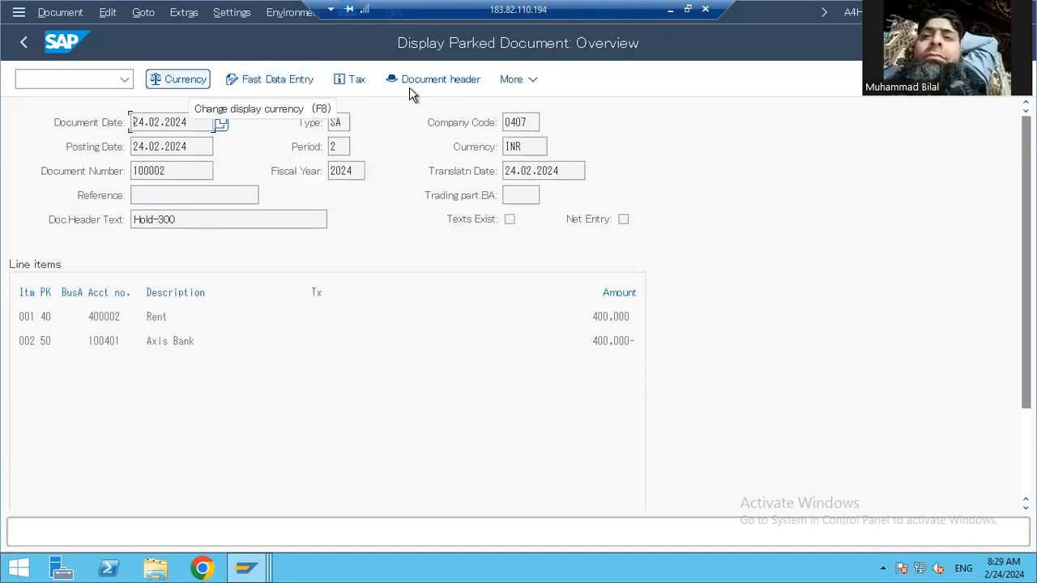
pyautogui.click(432, 78)
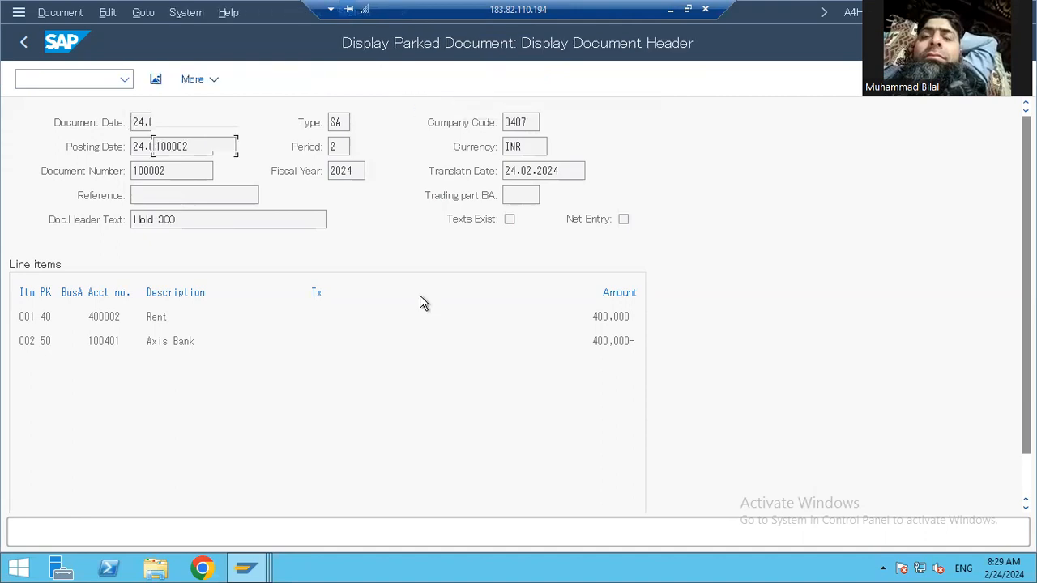
pyautogui.click(24, 41)
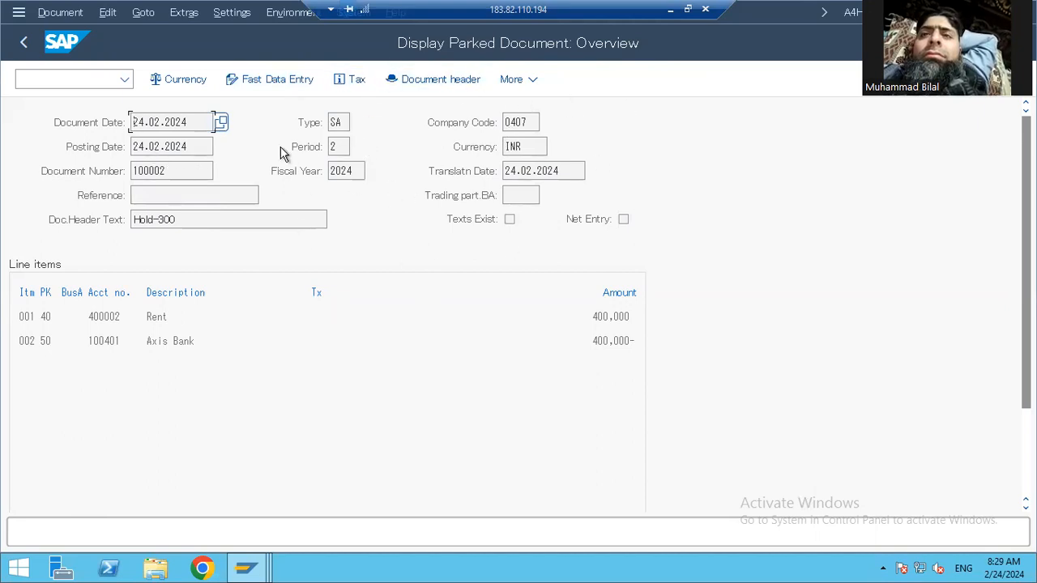
# Examine the parked document's Rent line item, including its additional details and text, and return to the line item list.
pyautogui.doubleClick(111, 317)
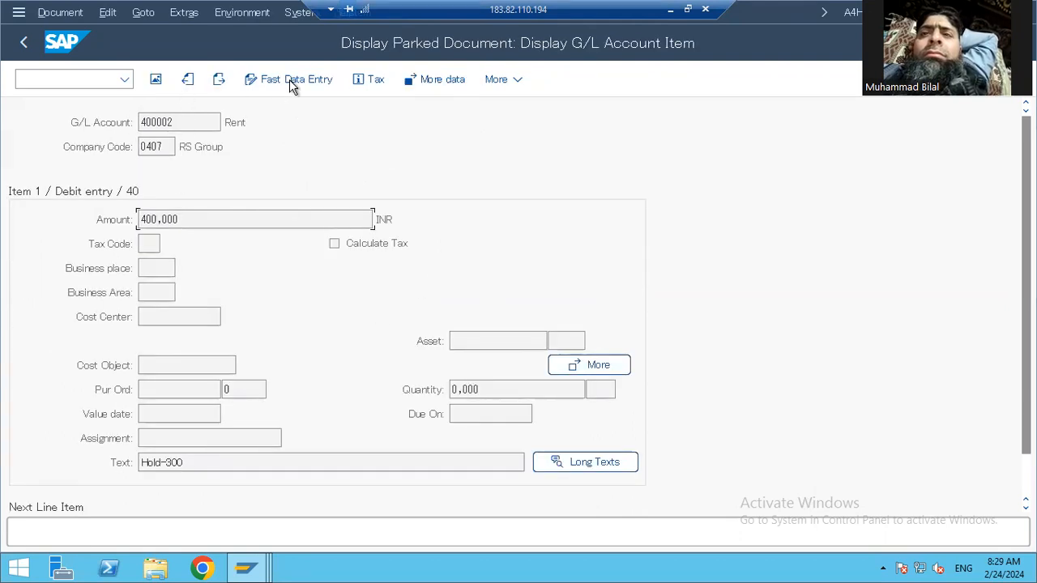
pyautogui.click(438, 79)
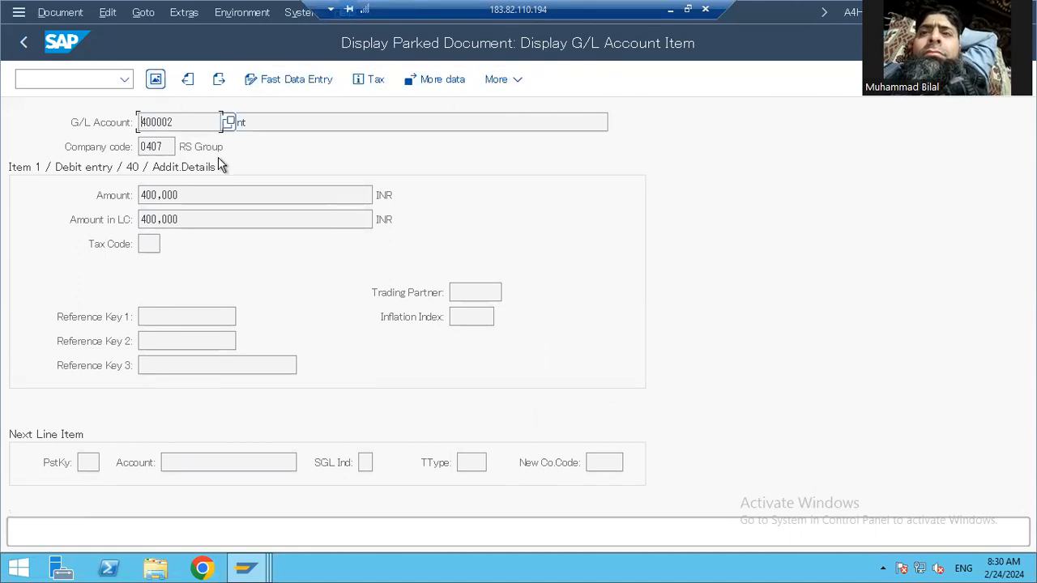
pyautogui.click(157, 79)
pyautogui.doubleClick(166, 314)
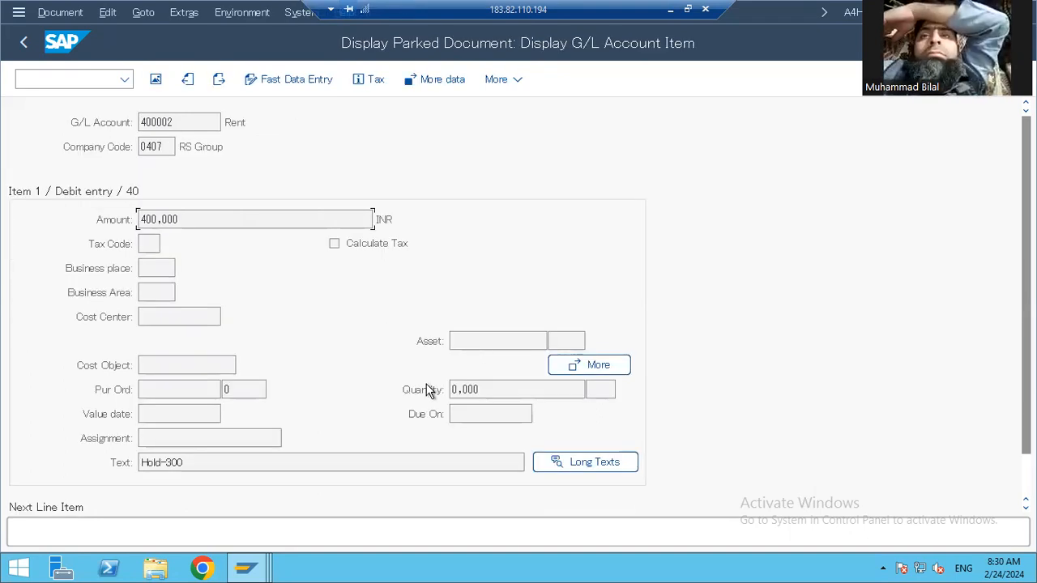
pyautogui.click(212, 467)
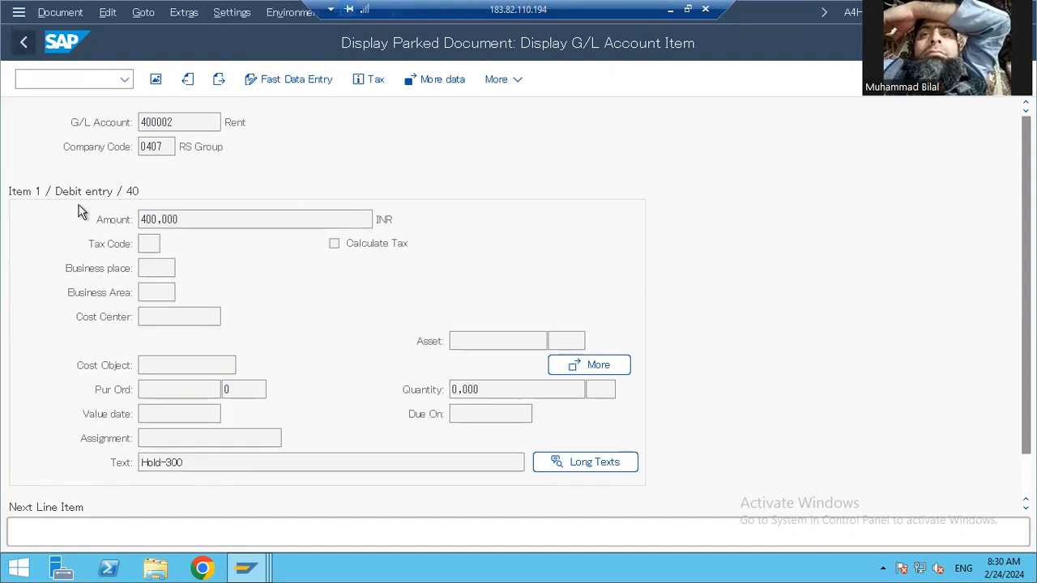
pyautogui.press('F3')
pyautogui.click(24, 43)
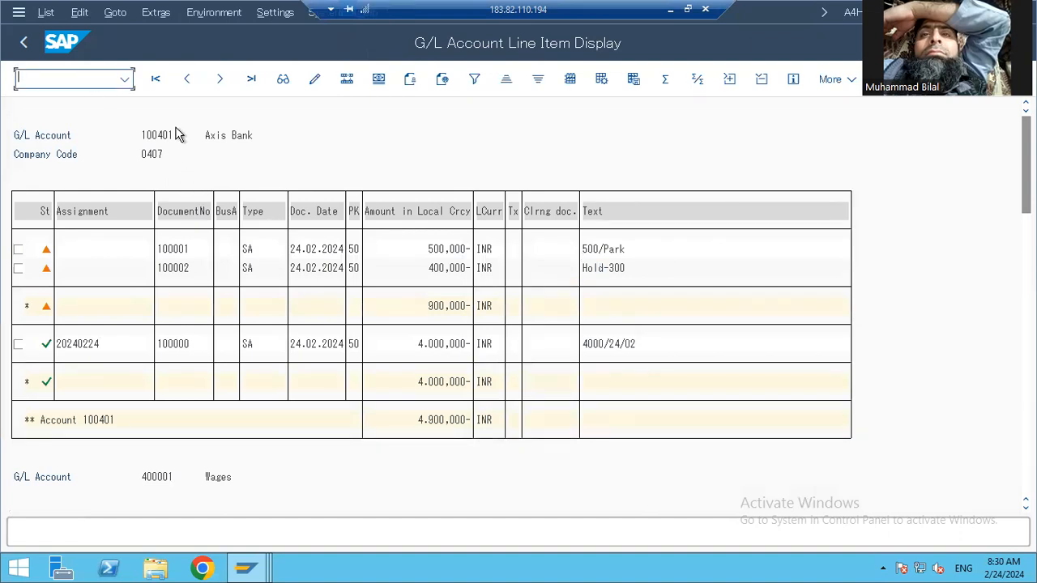
# Leave the line item list, open the held document Hold-200 from the held documents list, and post it.
pyautogui.hotkey('shift', 'F3')
pyautogui.click(89, 82)
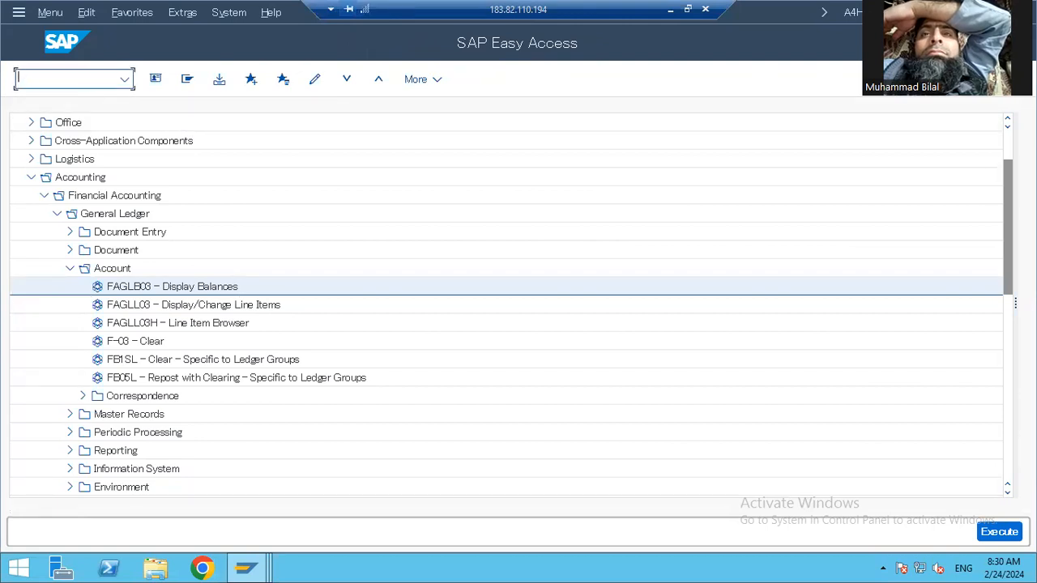
pyautogui.write('fbv0')
pyautogui.press('Return')
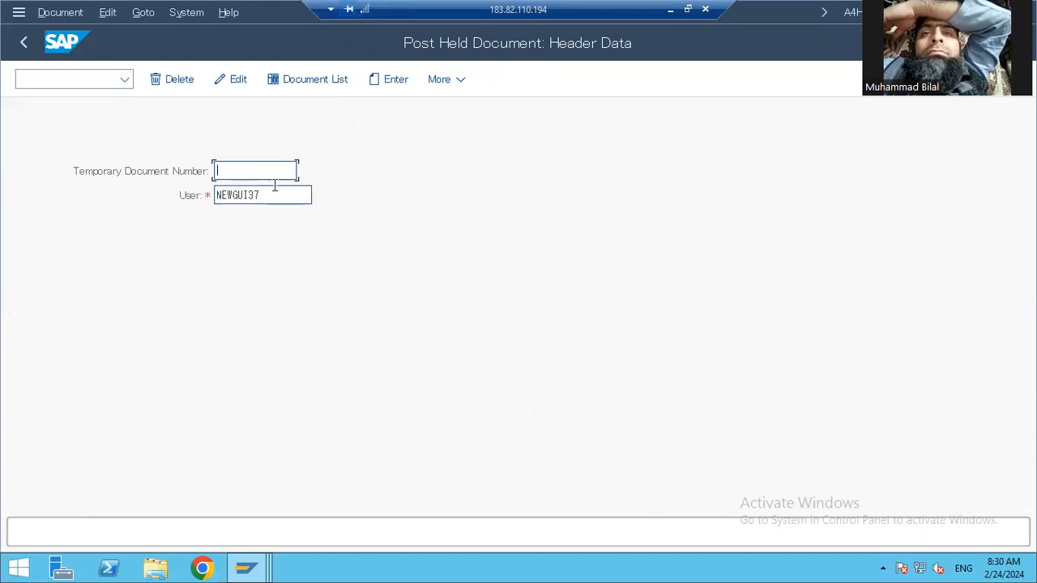
pyautogui.click(323, 79)
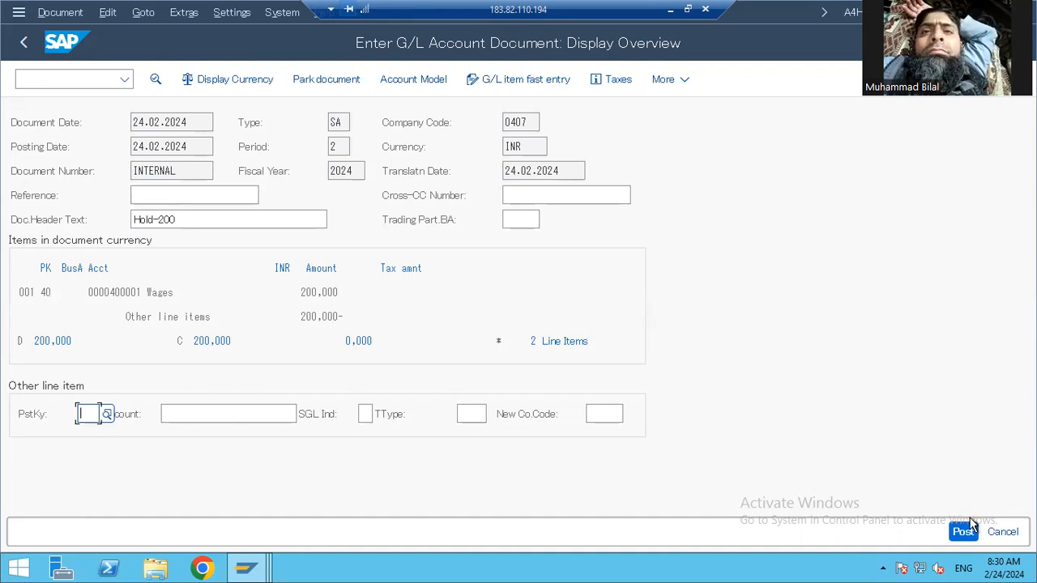
pyautogui.click(966, 530)
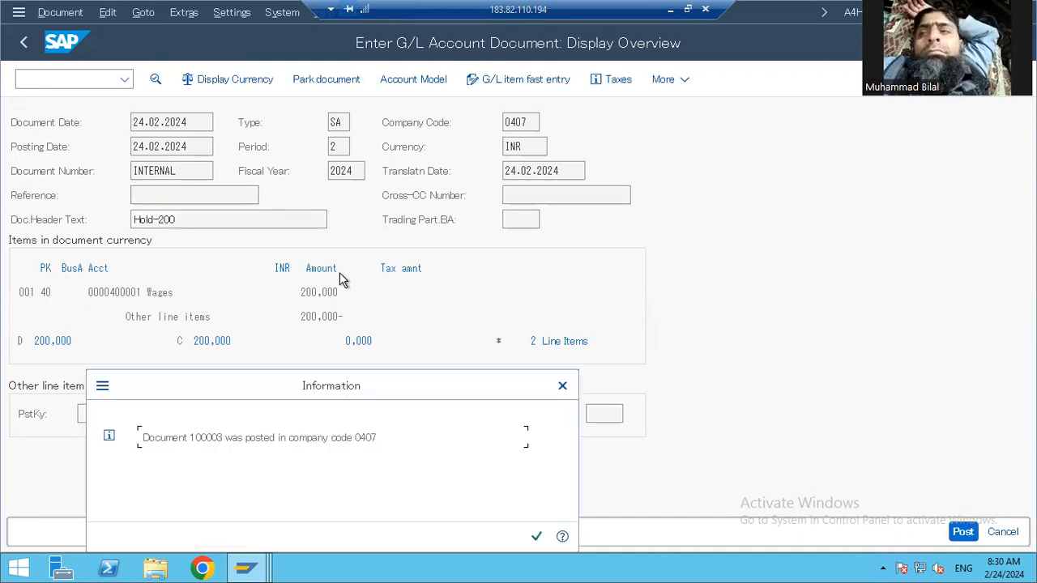
pyautogui.moveTo(184, 438); pyautogui.dragTo(253, 440)
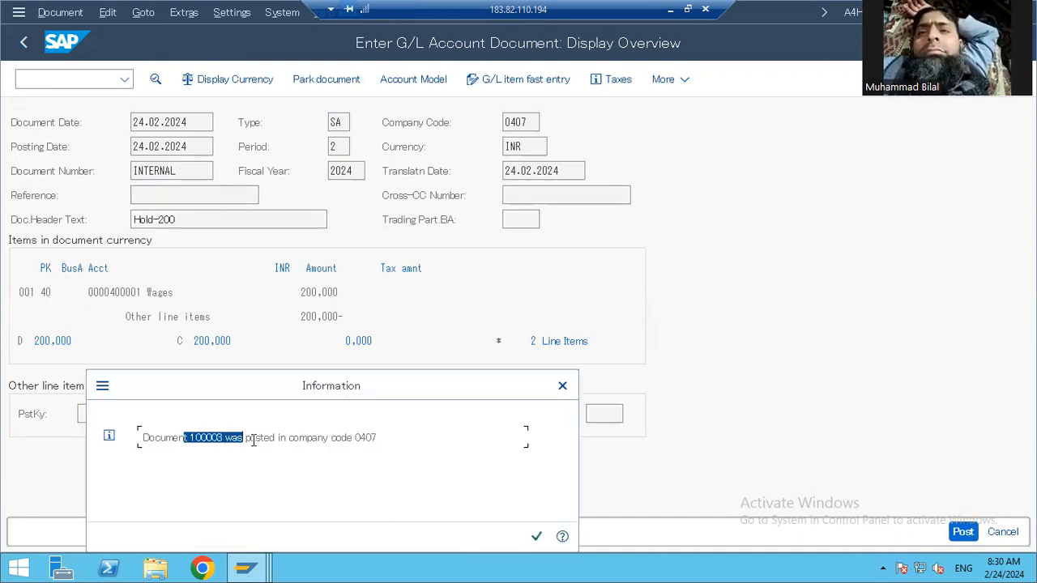
pyautogui.click(537, 538)
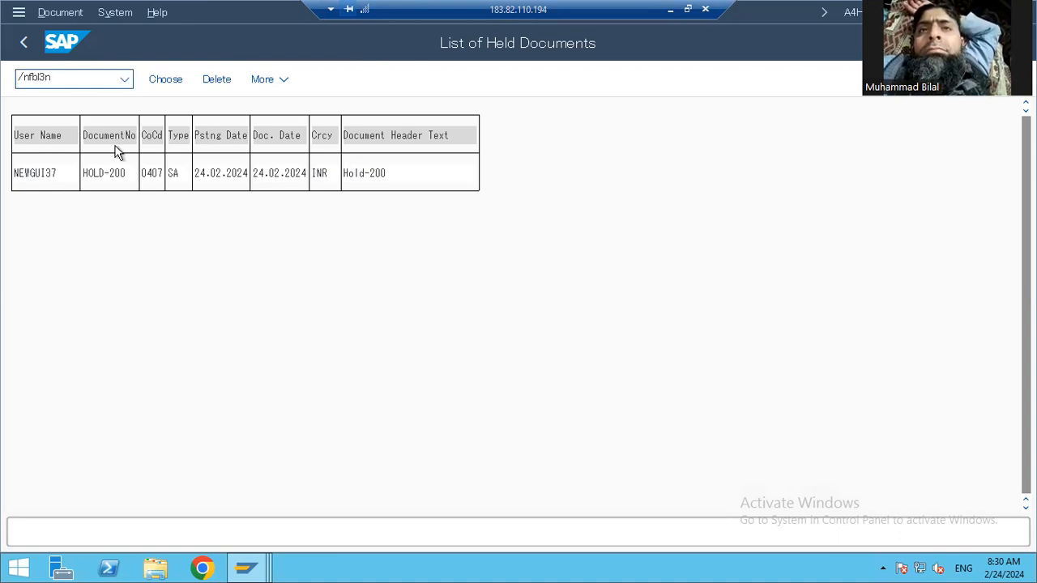
# Run FBL3N for company code 0407 to display all G/L line items with posting date 24.02.2024.
pyautogui.press('Return')
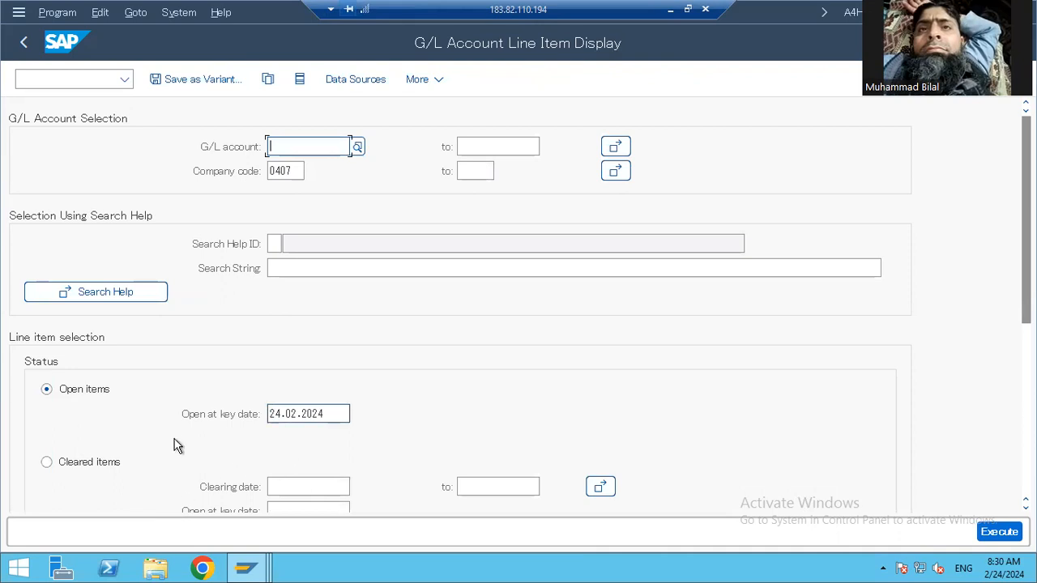
pyautogui.scroll(-1, 173, 444)
pyautogui.scroll(-1, 174, 445)
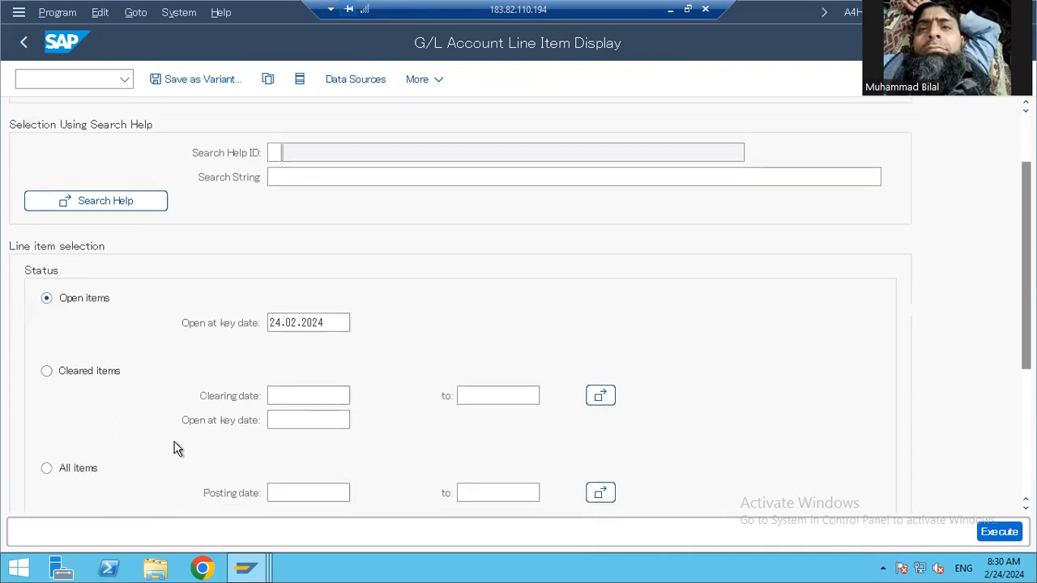
pyautogui.scroll(-2, 143, 465)
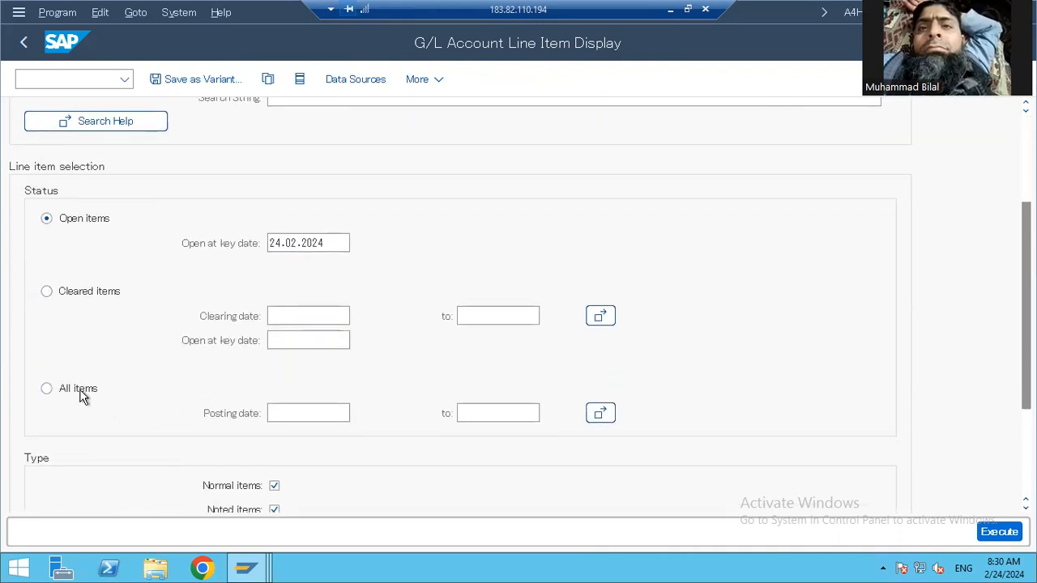
pyautogui.click(305, 413)
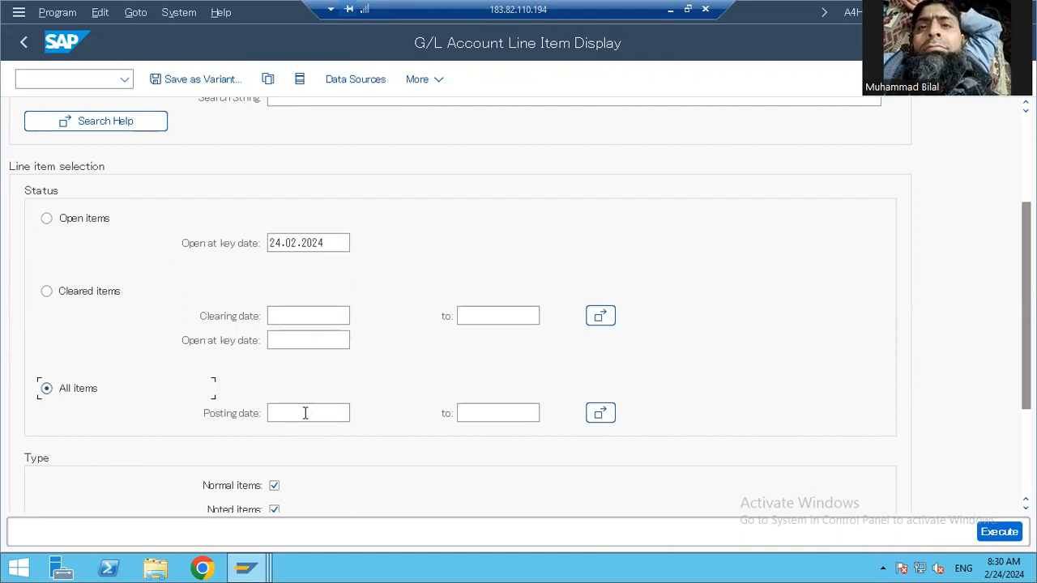
pyautogui.click(336, 438)
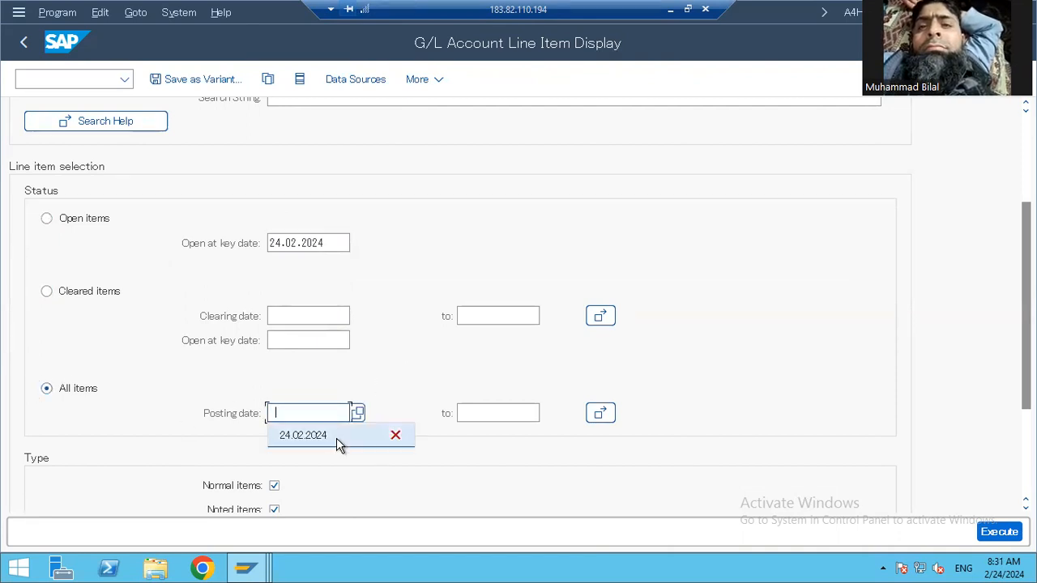
pyautogui.click(502, 414)
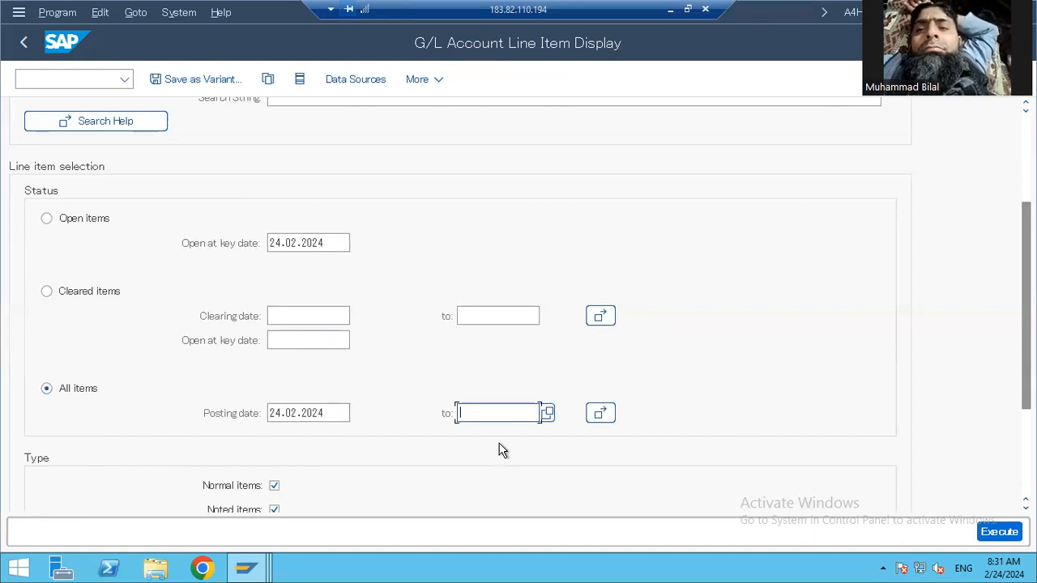
pyautogui.press('Down')
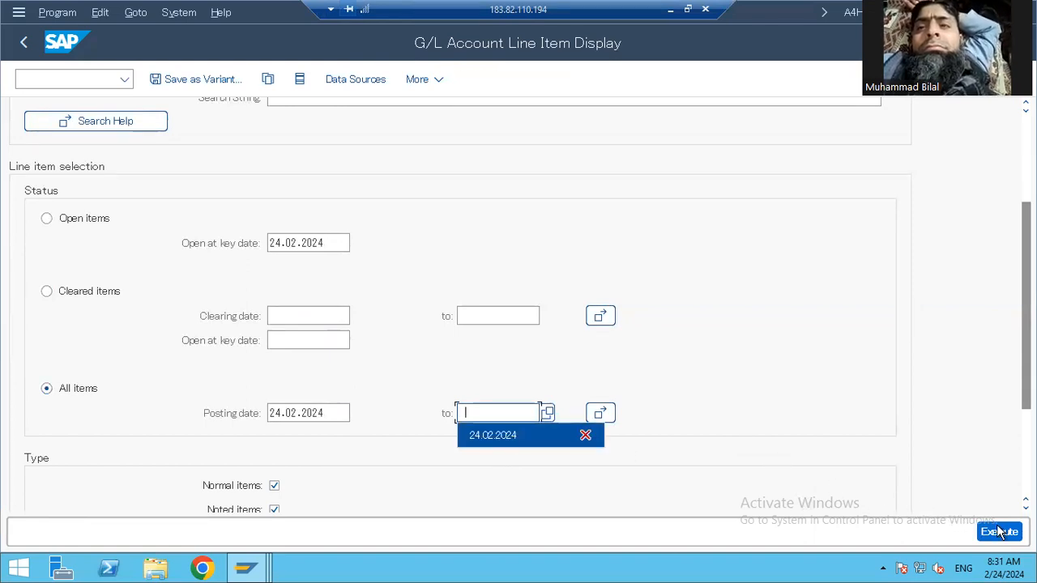
pyautogui.click(998, 531)
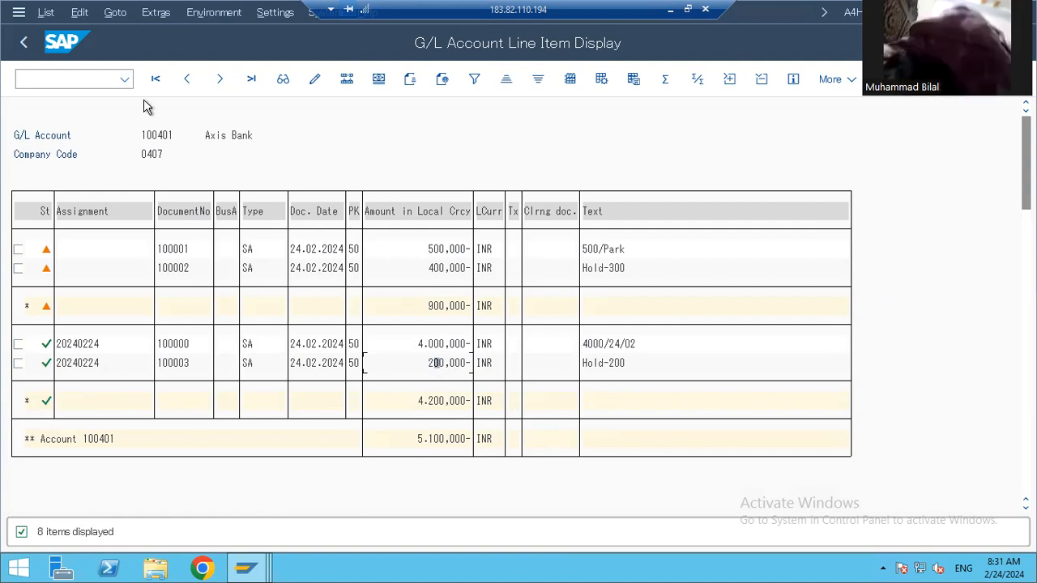
# Open FBV0 – Post/Delete for parked documents and list the parked documents of company code 0407 for fiscal year 2024.
pyautogui.click(23, 46)
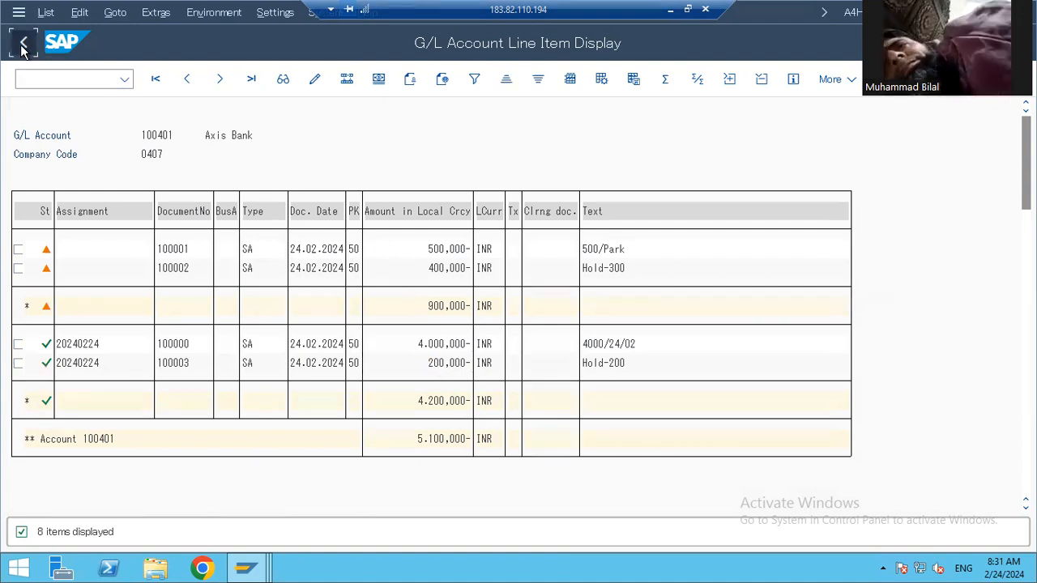
pyautogui.click(23, 47)
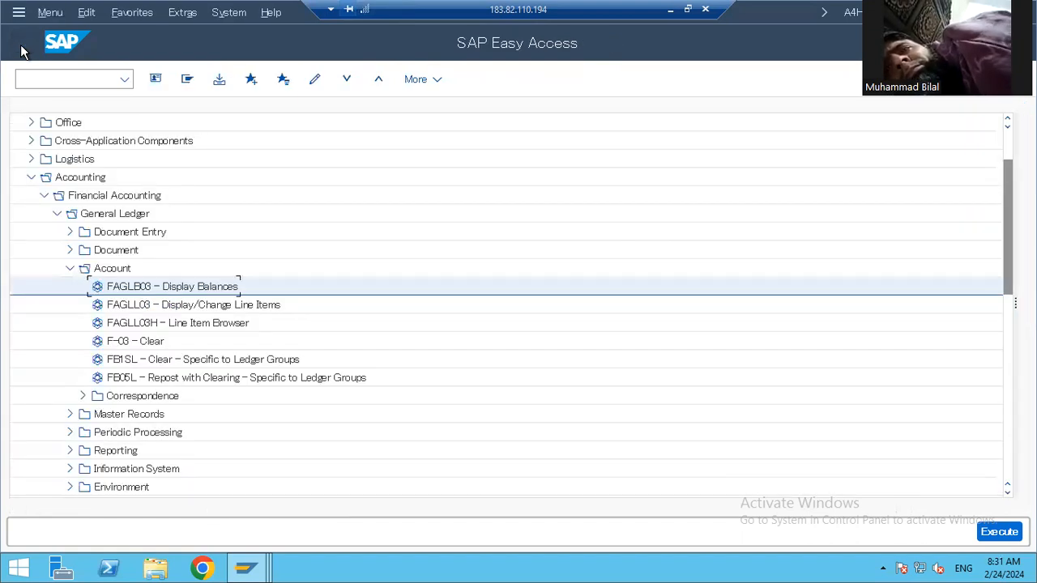
pyautogui.click(69, 250)
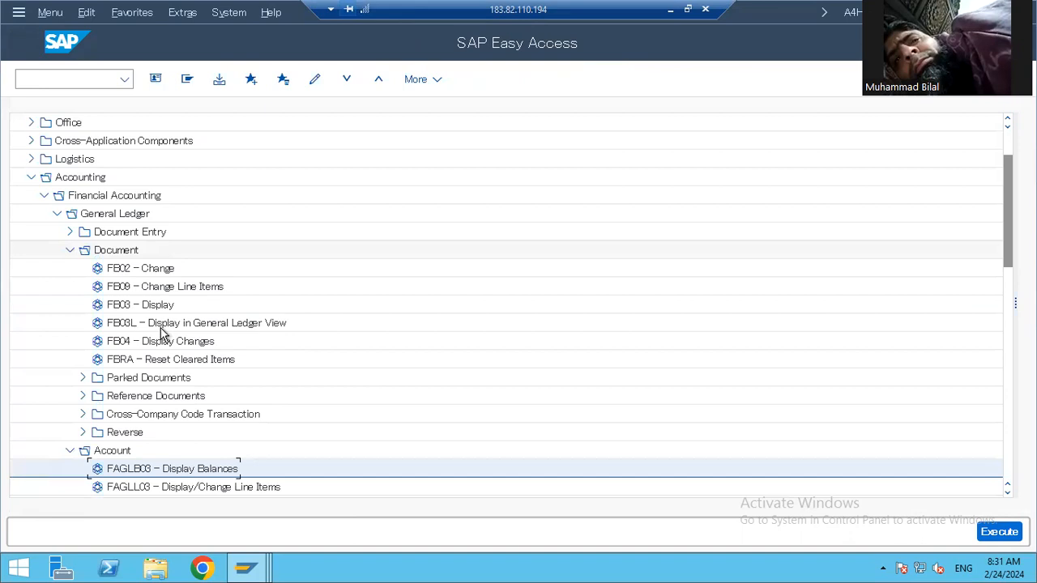
pyautogui.click(82, 379)
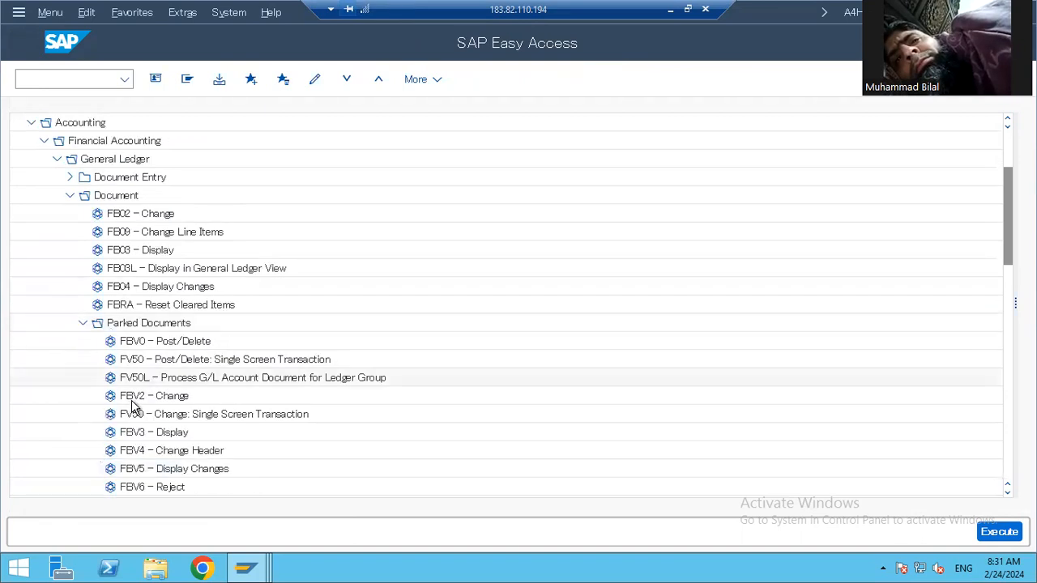
pyautogui.doubleClick(160, 346)
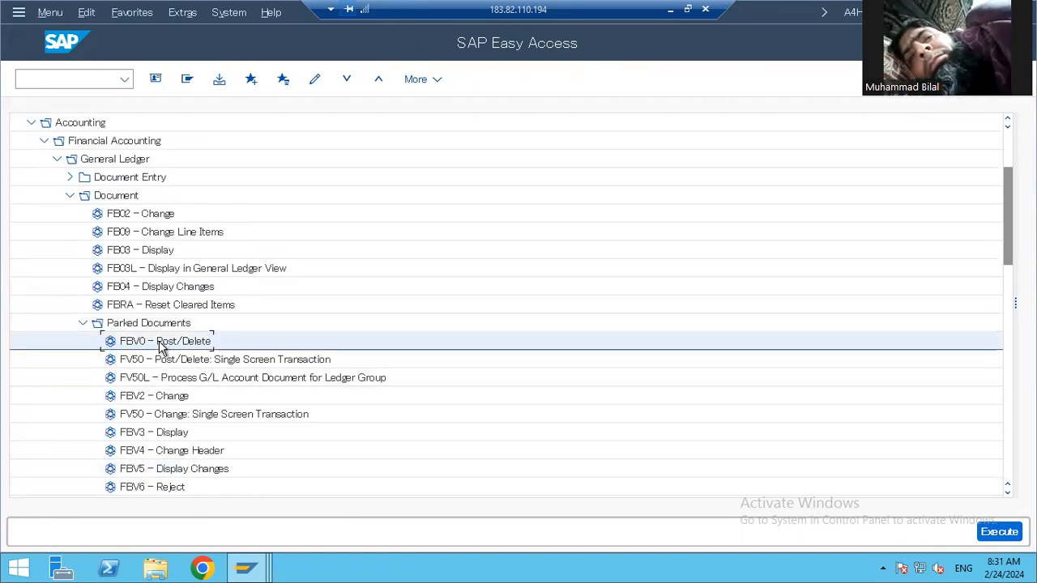
pyautogui.click(186, 219)
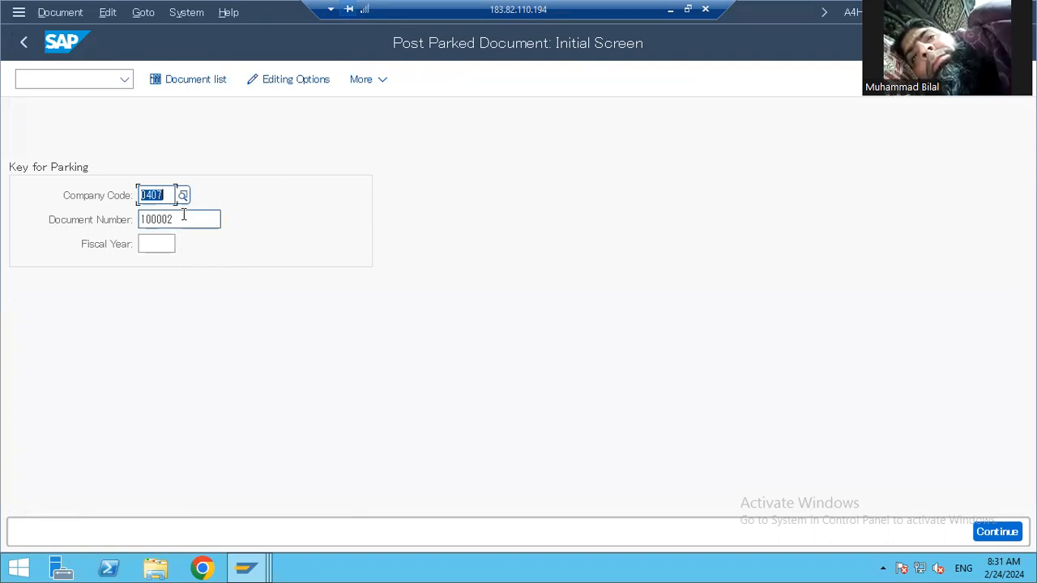
pyautogui.click(192, 80)
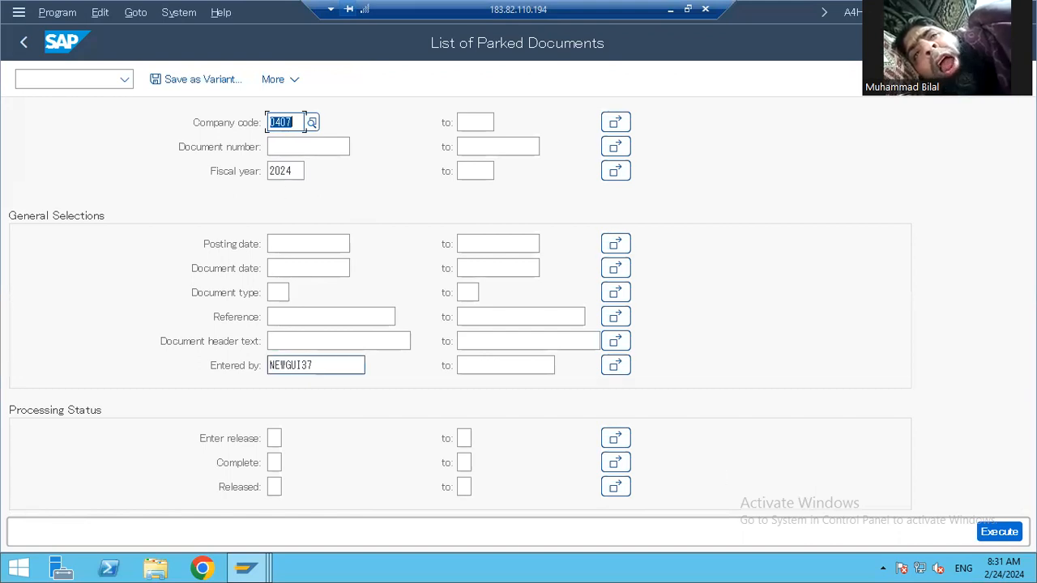
pyautogui.press('F8')
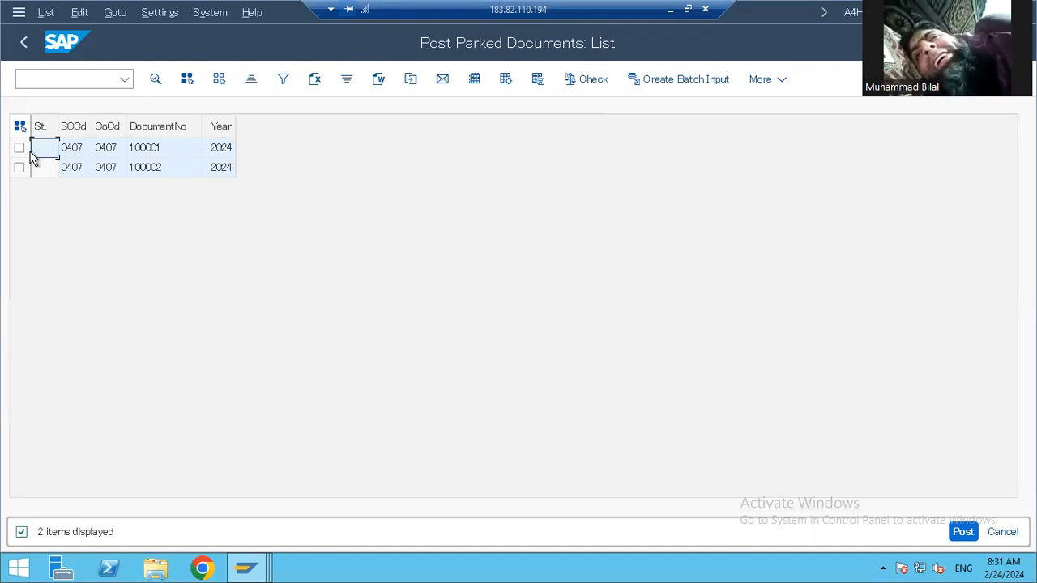
# Create a batch input session for parked document 100002 and check its session name in the log.
pyautogui.click(19, 154)
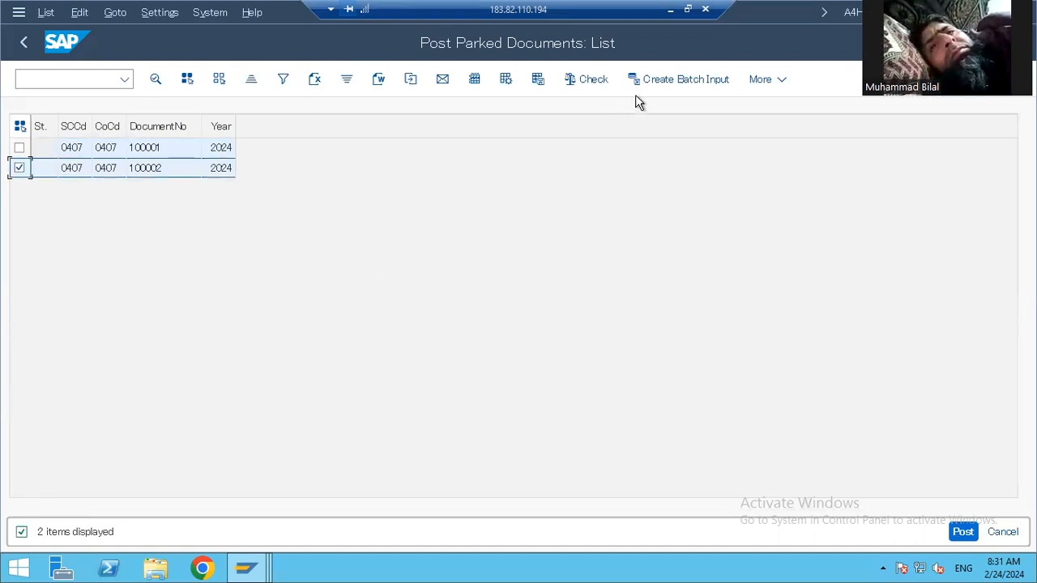
pyautogui.click(673, 84)
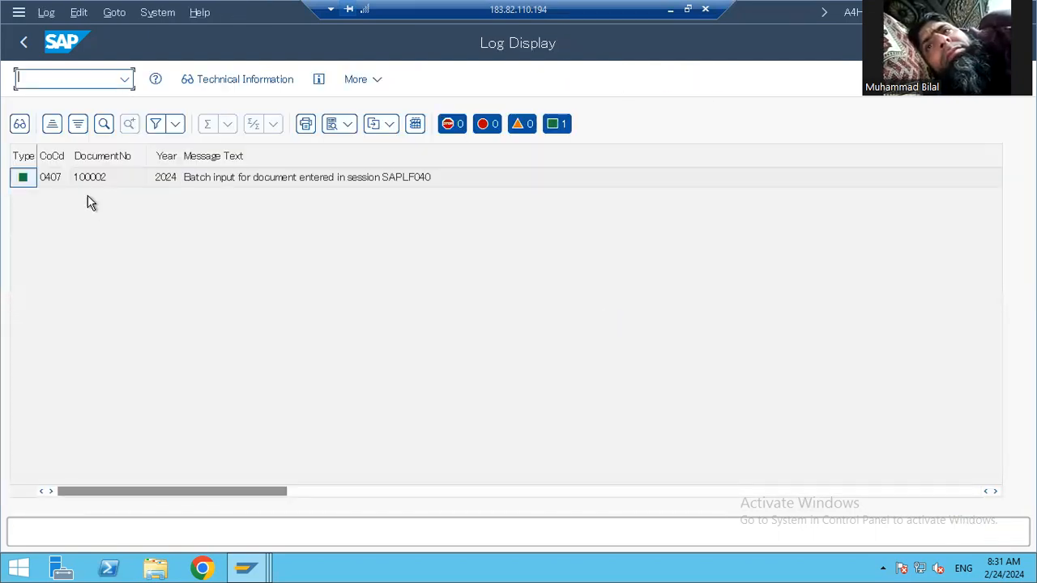
pyautogui.click(347, 181)
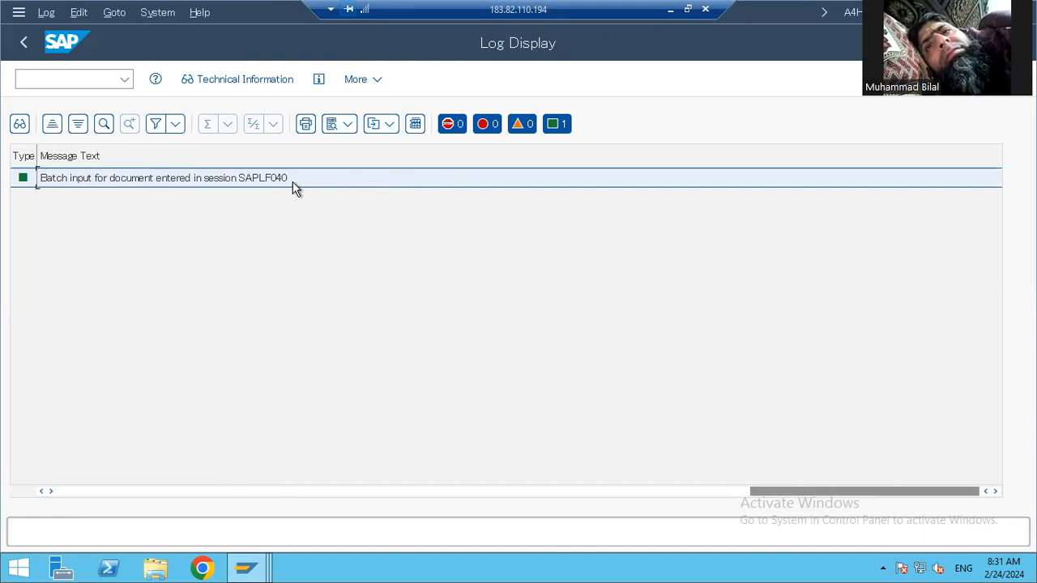
# Open SM35 and start processing session SAPLF040 in the foreground with Extended log and Expert mode enabled.
pyautogui.hotkey('ctrl', '/')
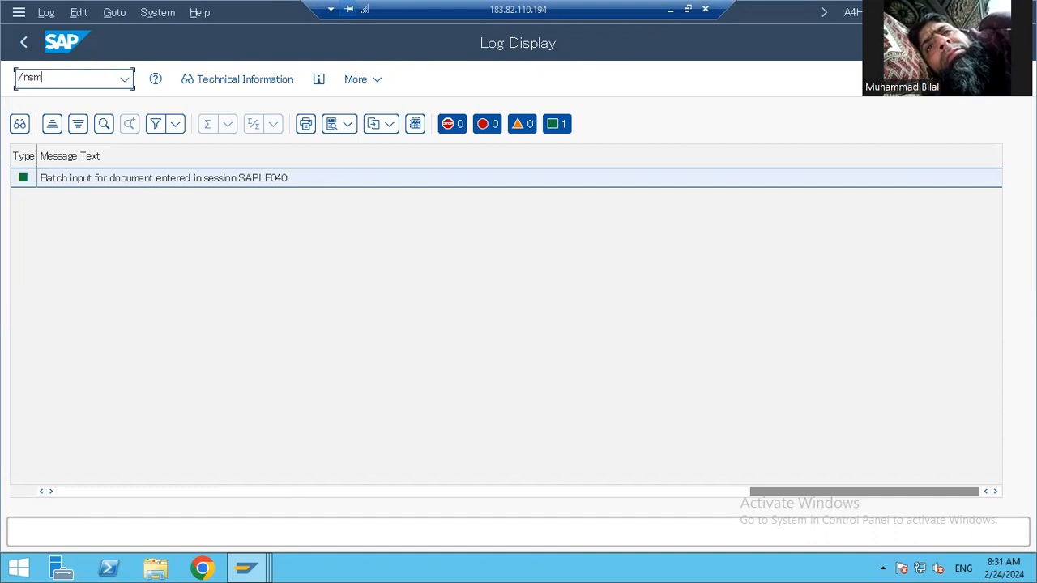
pyautogui.write('/nsm35')
pyautogui.press('Return')
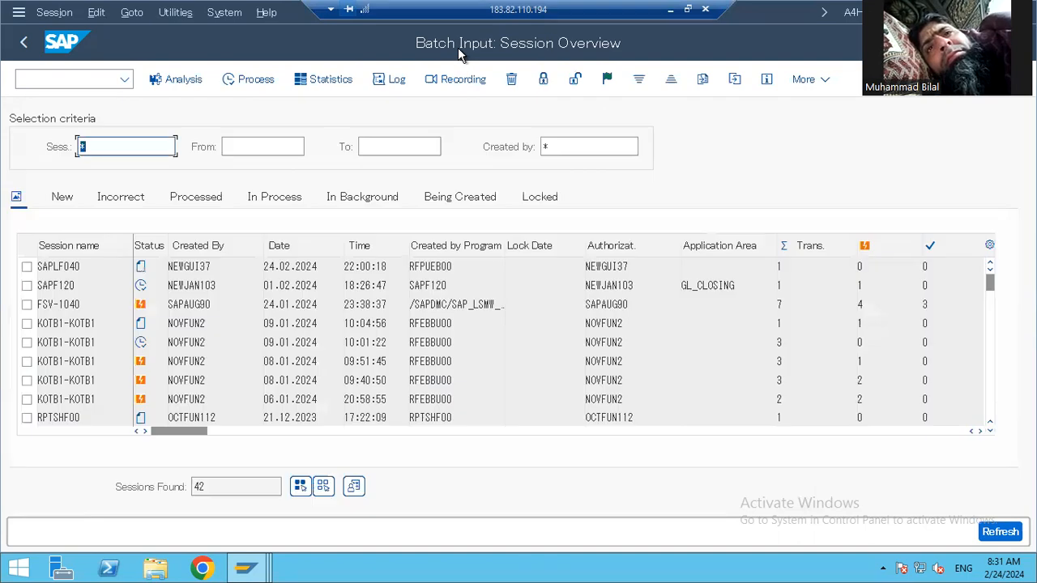
pyautogui.click(44, 273)
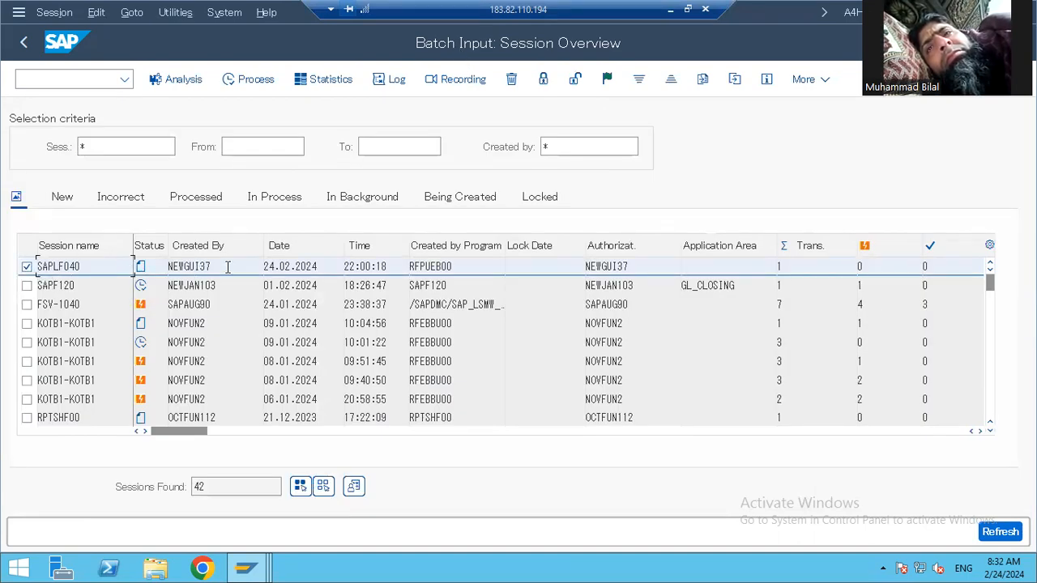
pyautogui.click(256, 81)
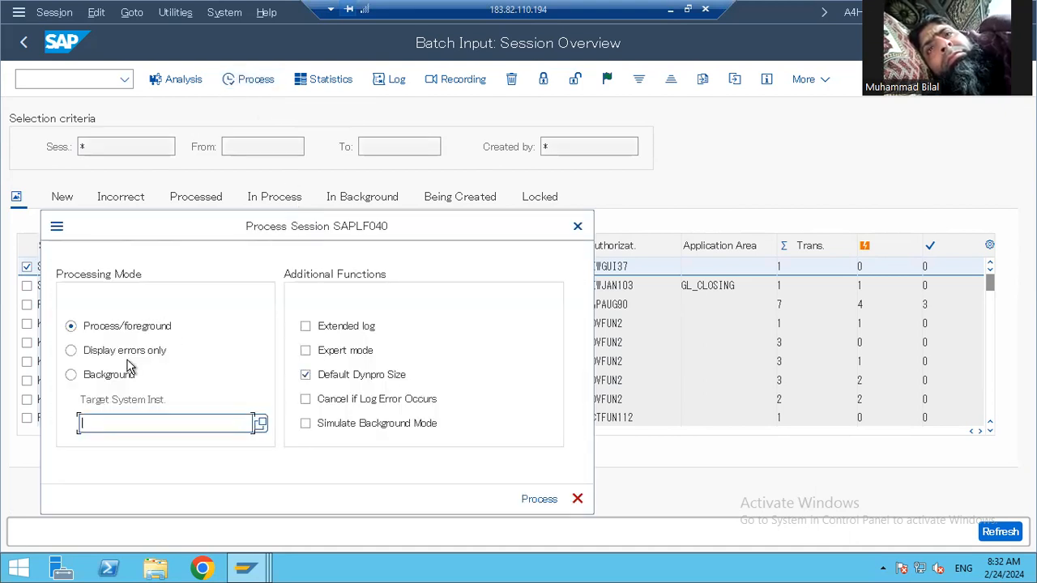
pyautogui.click(348, 328)
pyautogui.click(350, 351)
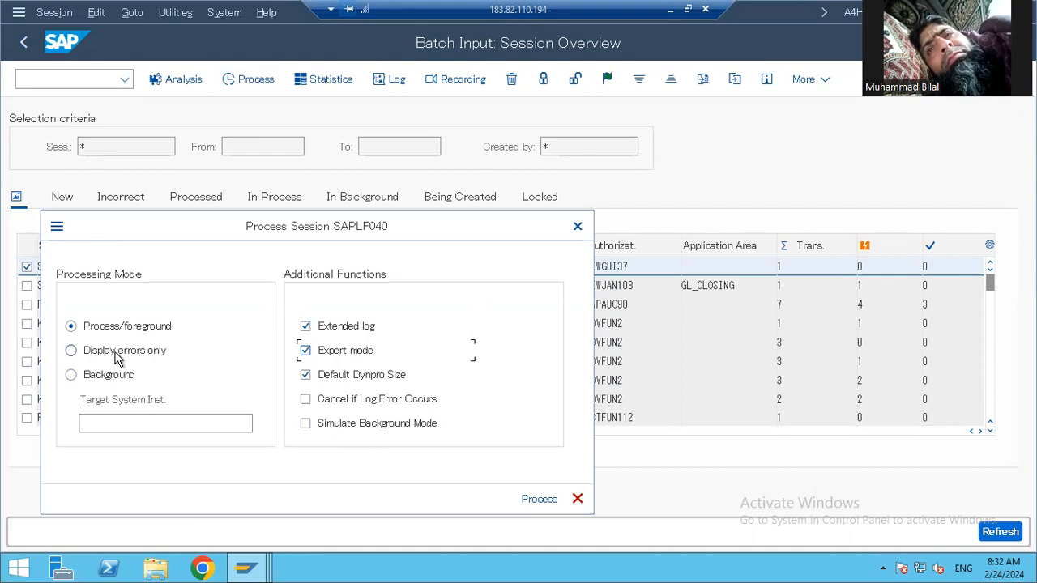
pyautogui.click(528, 499)
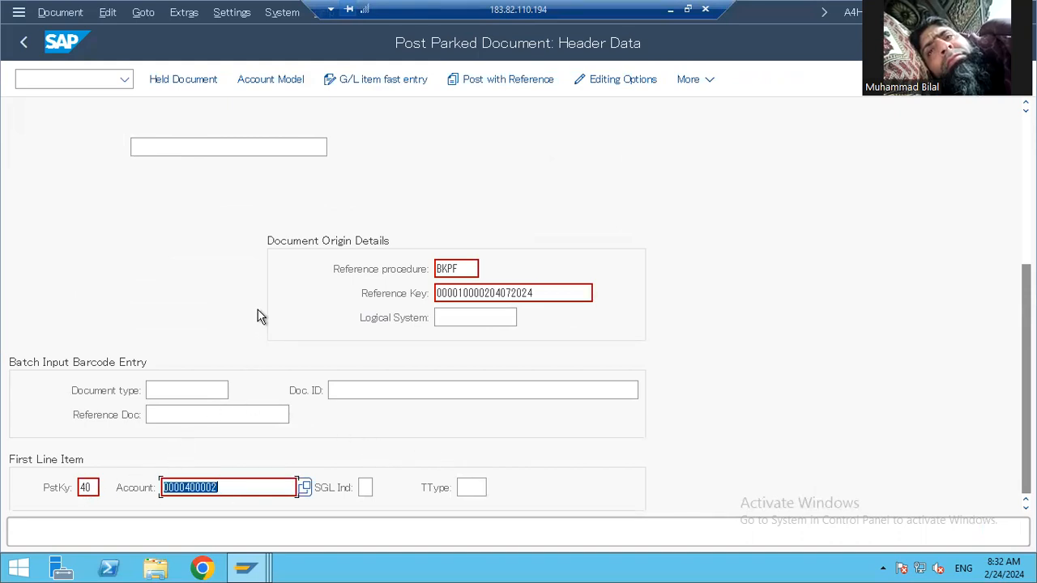
# Step through the session's header, Rent and Axis Bank item screens to post the parked document, and return to the session overview.
pyautogui.press('Return')
pyautogui.press('Return')
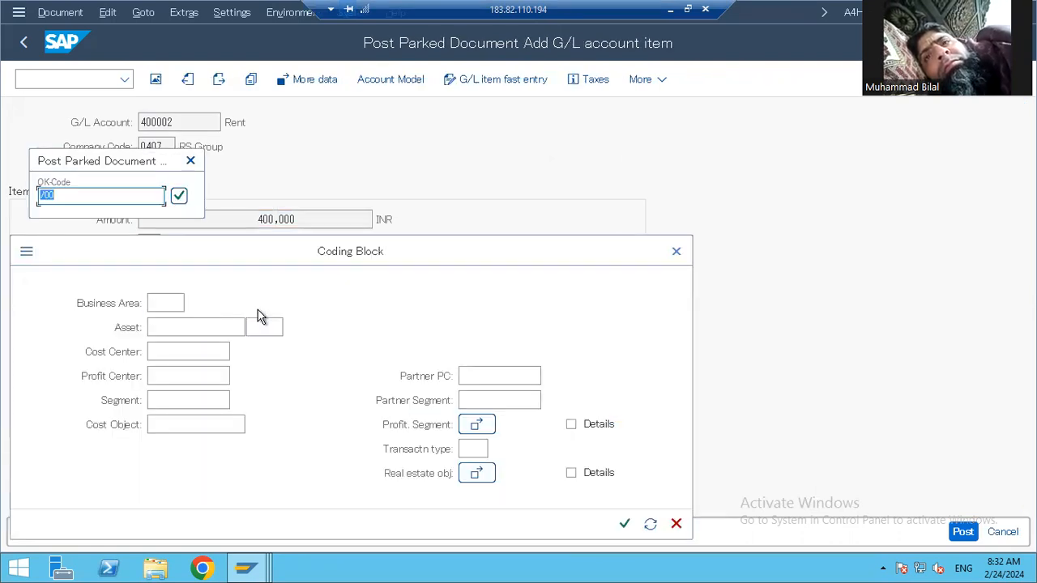
pyautogui.press('Return')
pyautogui.press('Return')
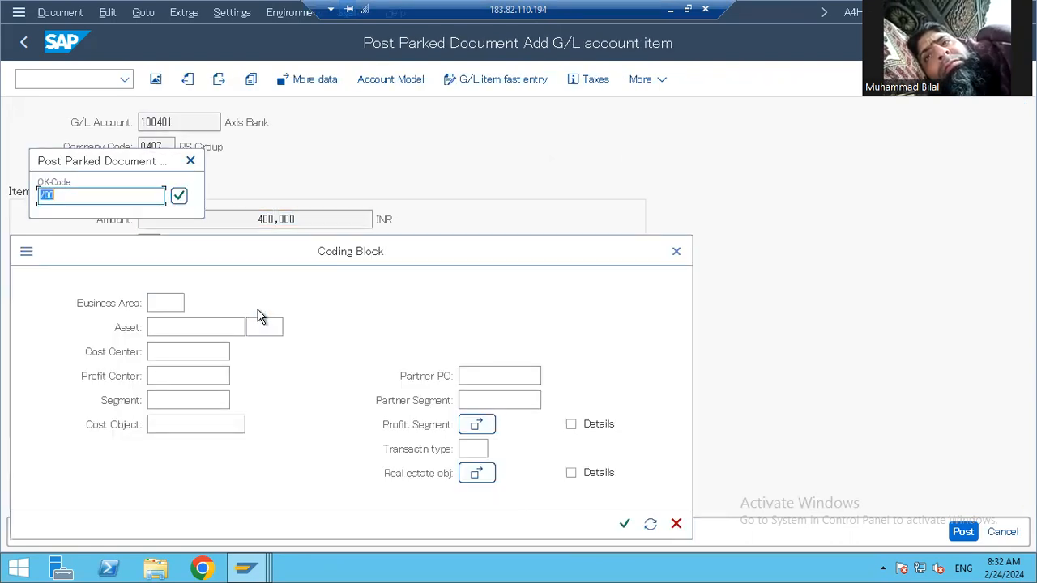
pyautogui.press('Return')
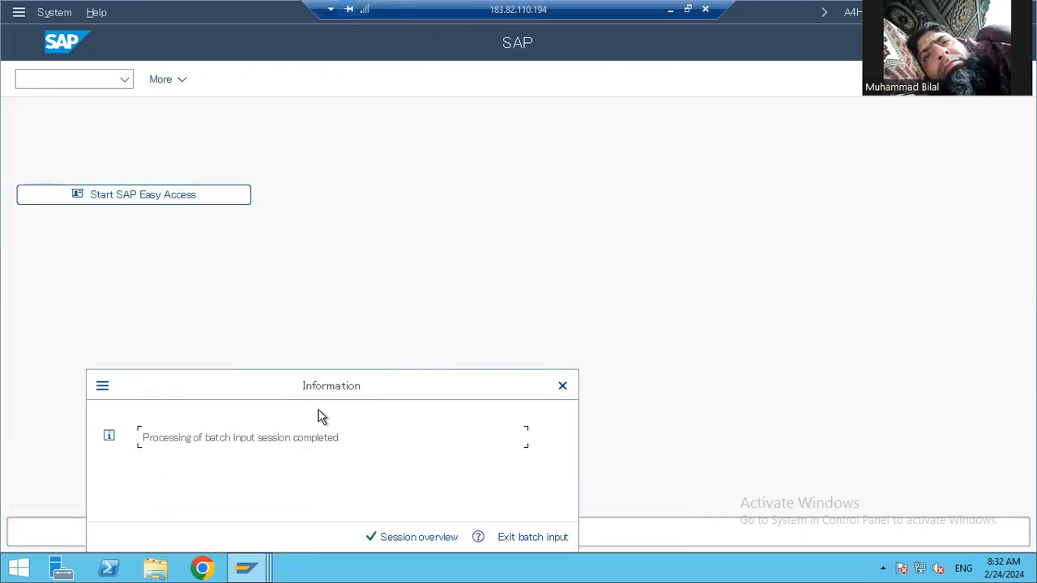
pyautogui.click(401, 537)
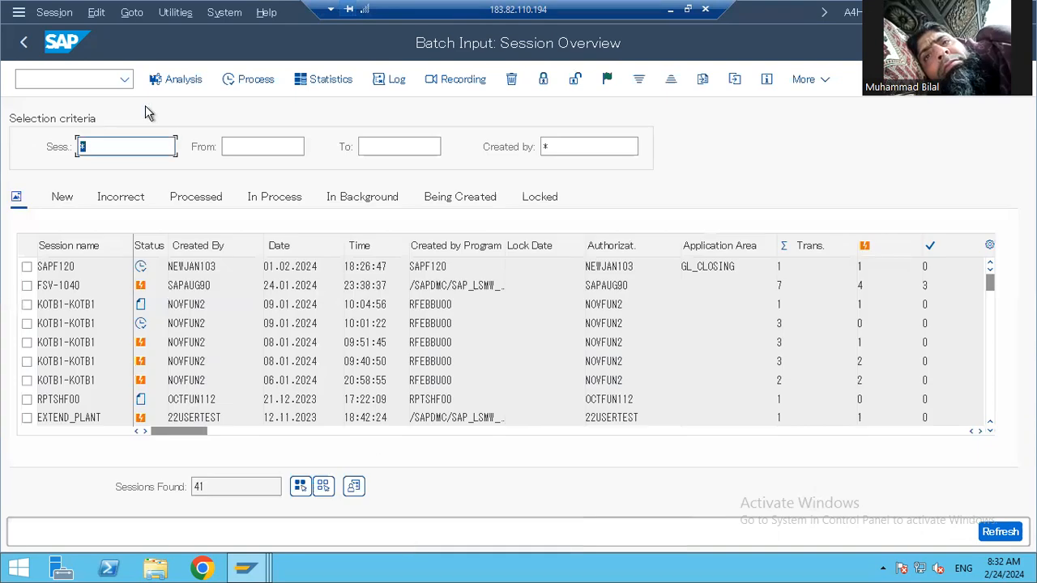
# Open transaction FBL3N – G/L Account Line Item Display from the batch input session overview.
pyautogui.click(90, 83)
pyautogui.write('/n')
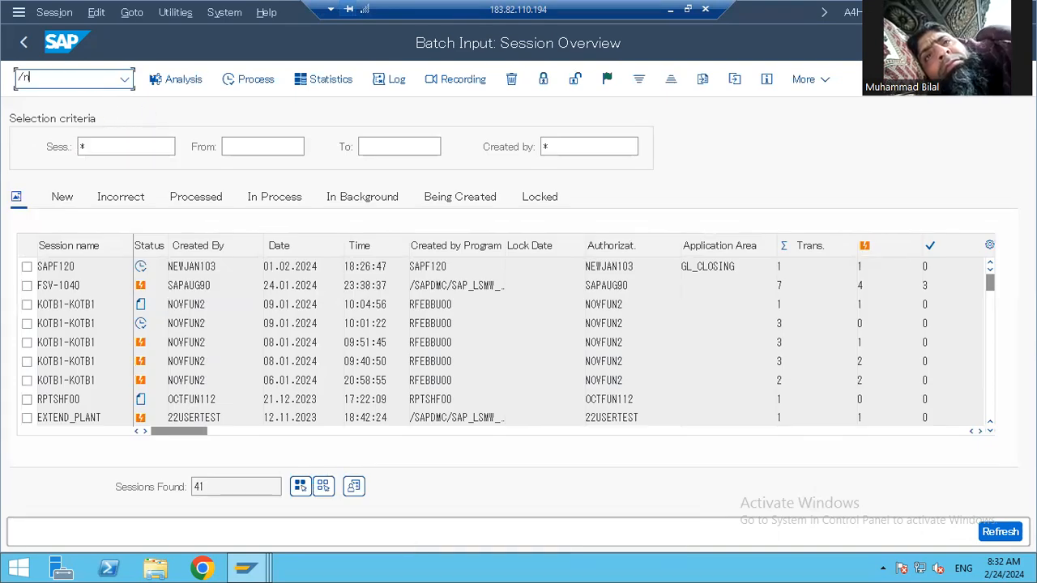
pyautogui.write('fbl3n')
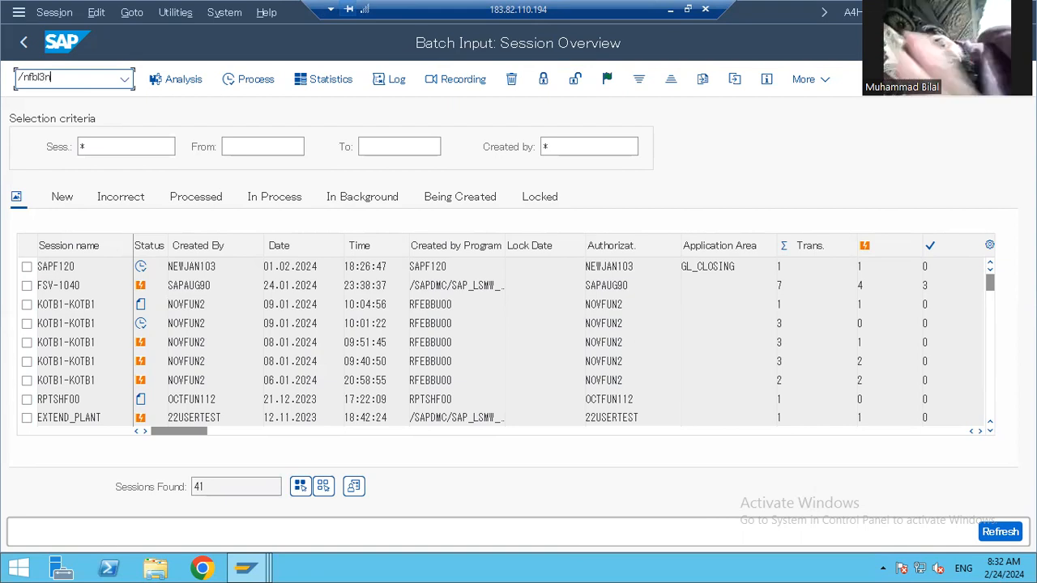
pyautogui.press('Return')
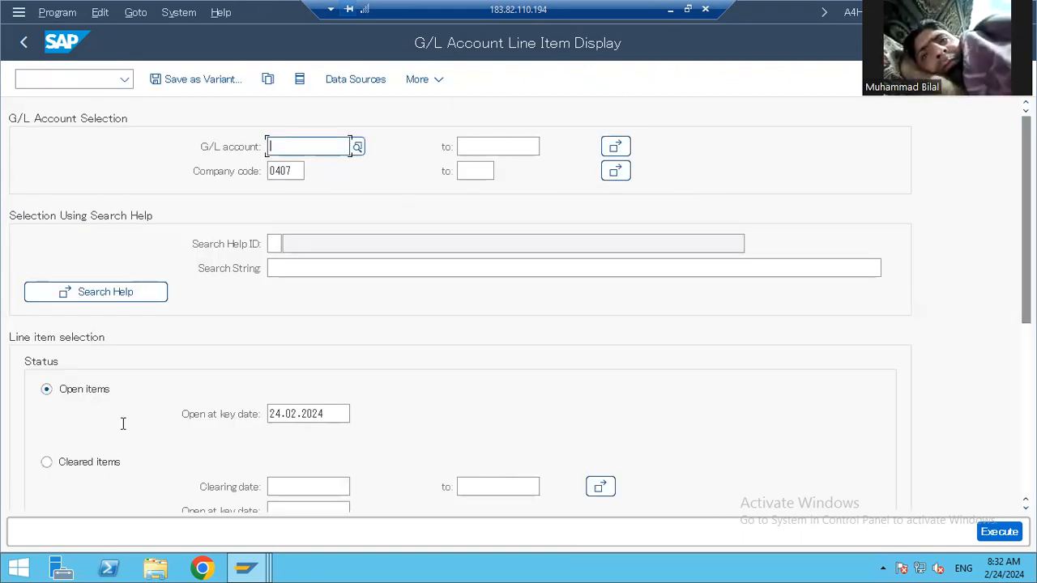
# List all G/L line items of company code 0407 with posting dates from 24.02.2024 to 24.02.2024.
pyautogui.scroll(-1, 119, 452)
pyautogui.scroll(-3, 120, 452)
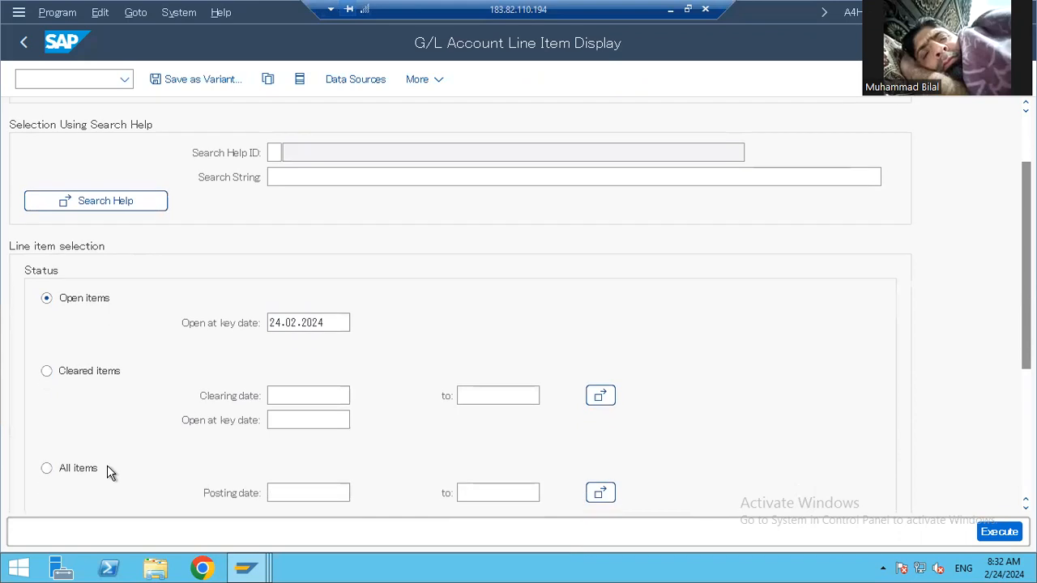
pyautogui.click(212, 442)
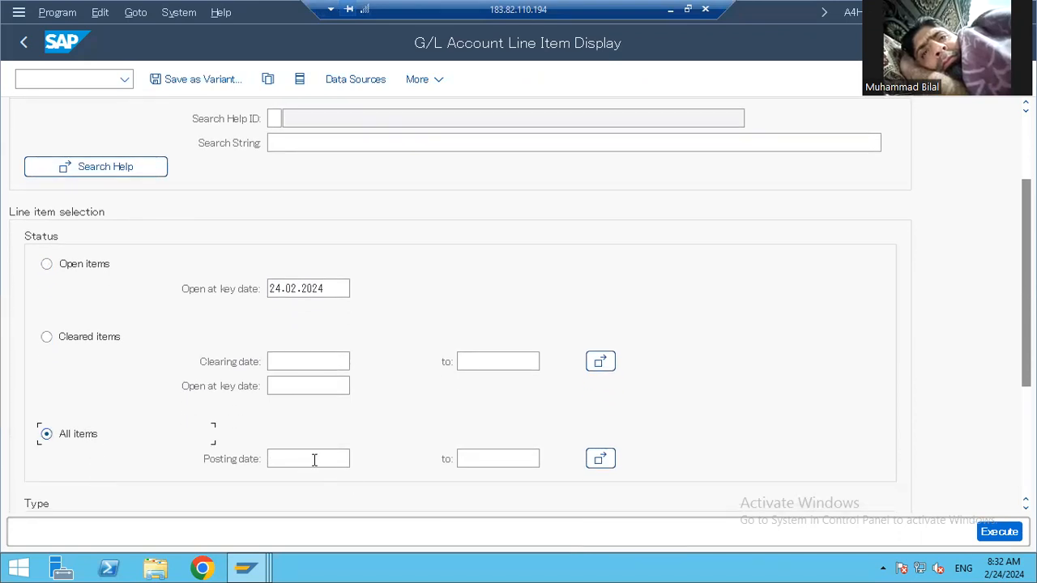
pyautogui.click(314, 459)
pyautogui.click(335, 486)
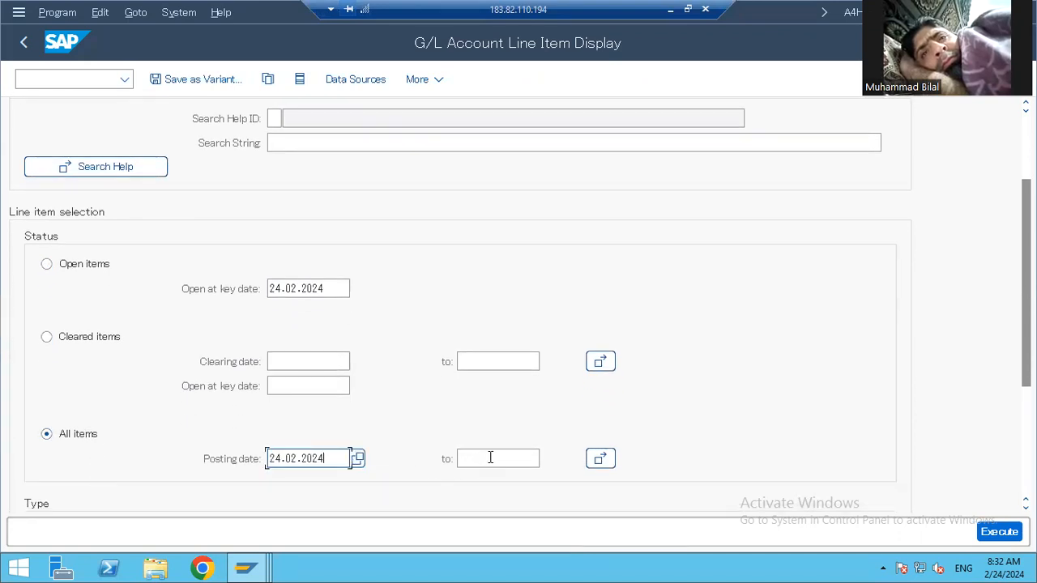
pyautogui.click(490, 457)
pyautogui.click(504, 481)
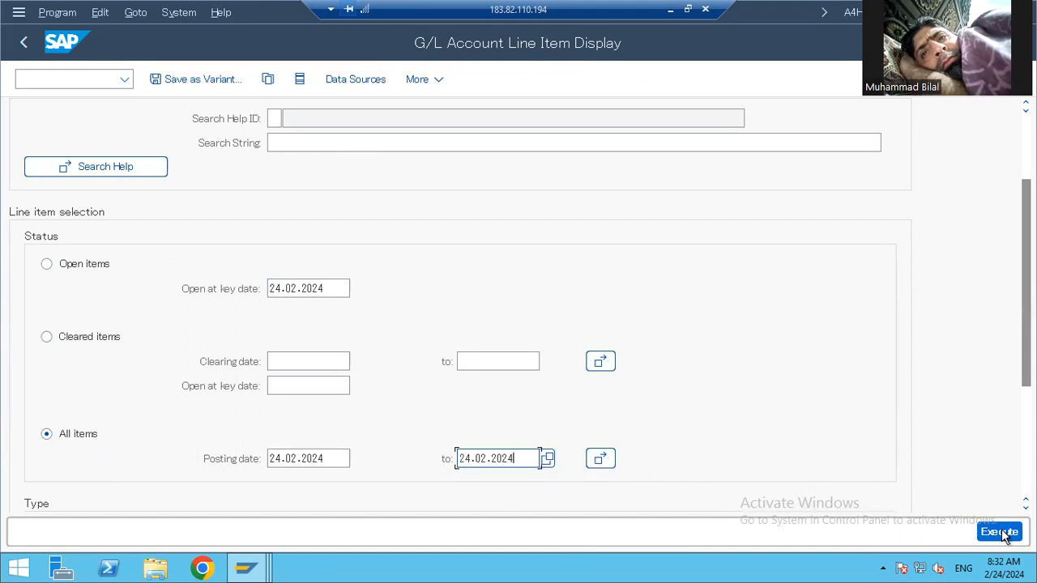
pyautogui.click(1001, 534)
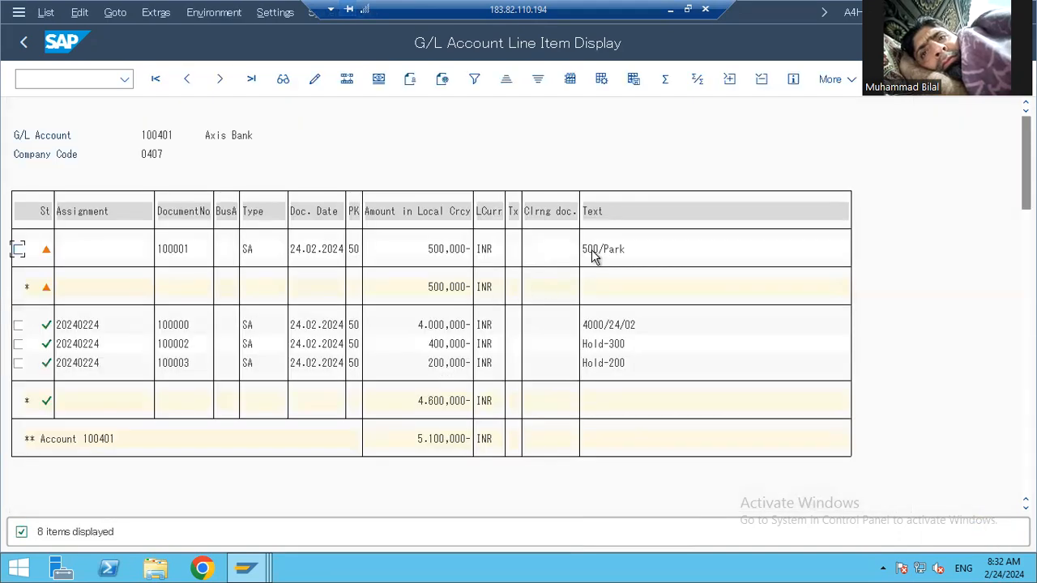
# Check the status of the Axis Bank line items with the texts 500/Park, Hold-300 and Hold-200.
pyautogui.click(603, 253)
pyautogui.click(613, 253)
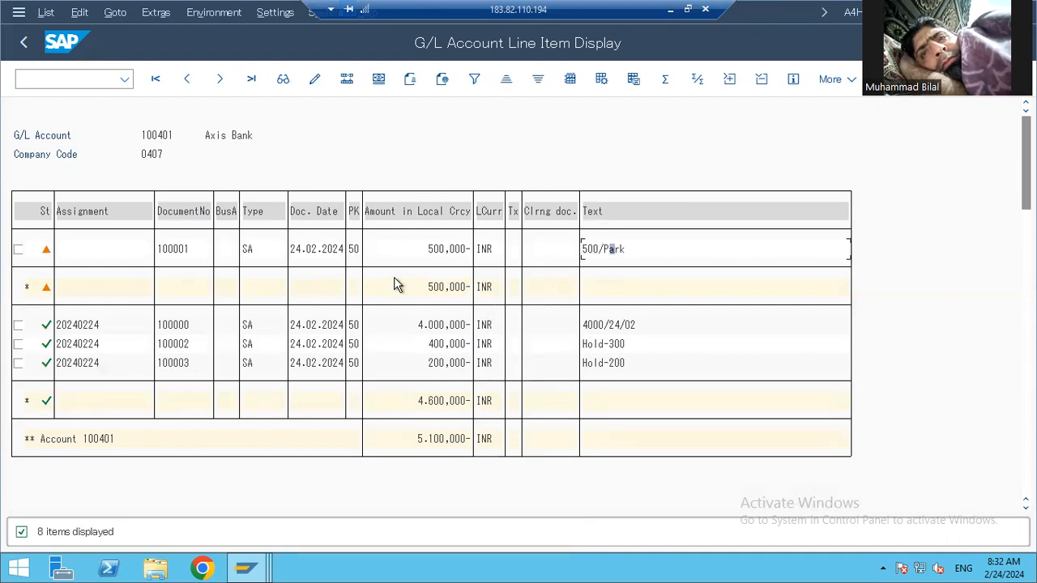
pyautogui.click(606, 344)
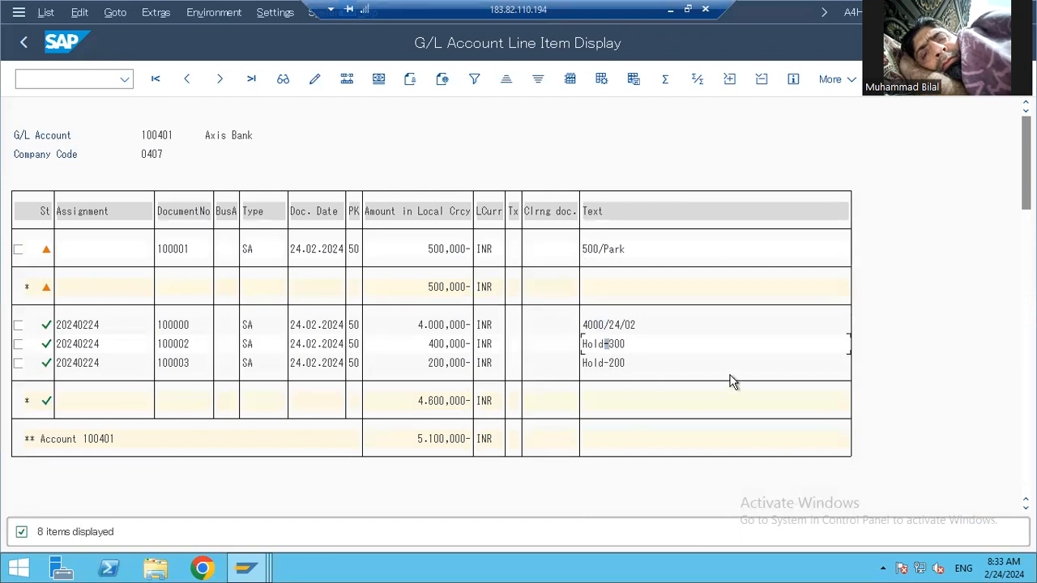
pyautogui.press('Down')
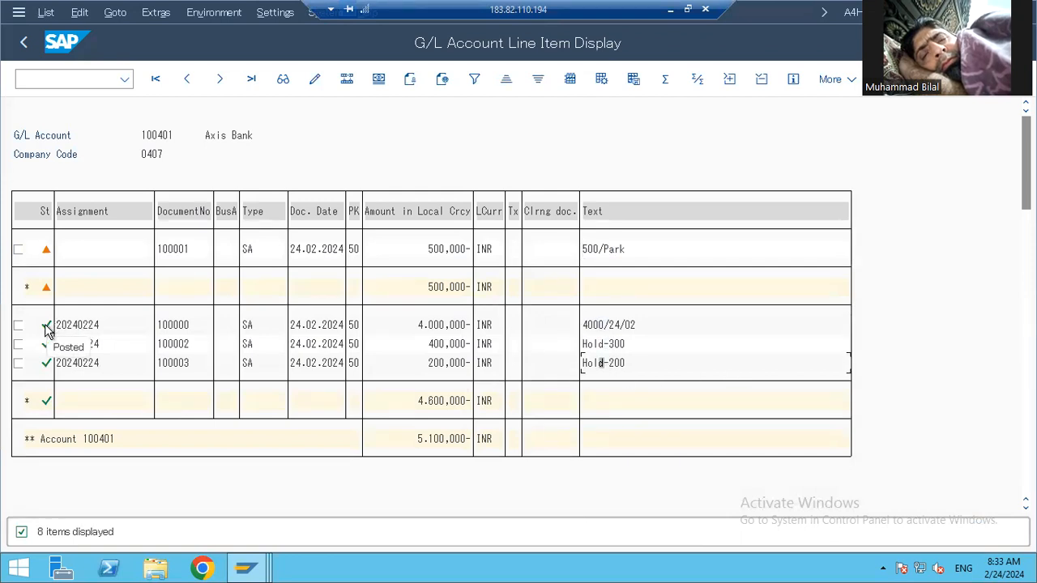
pyautogui.click(68, 78)
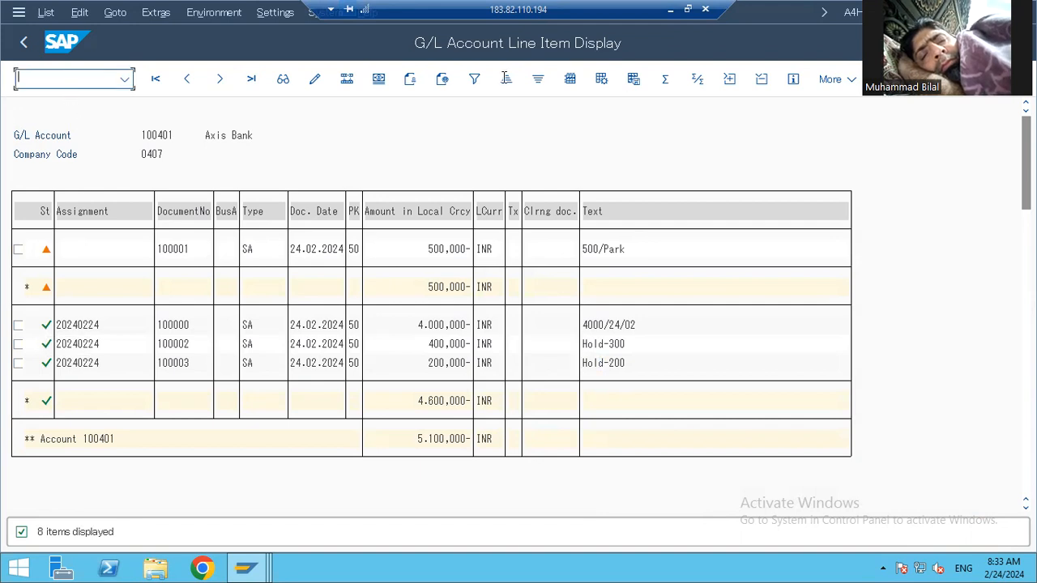